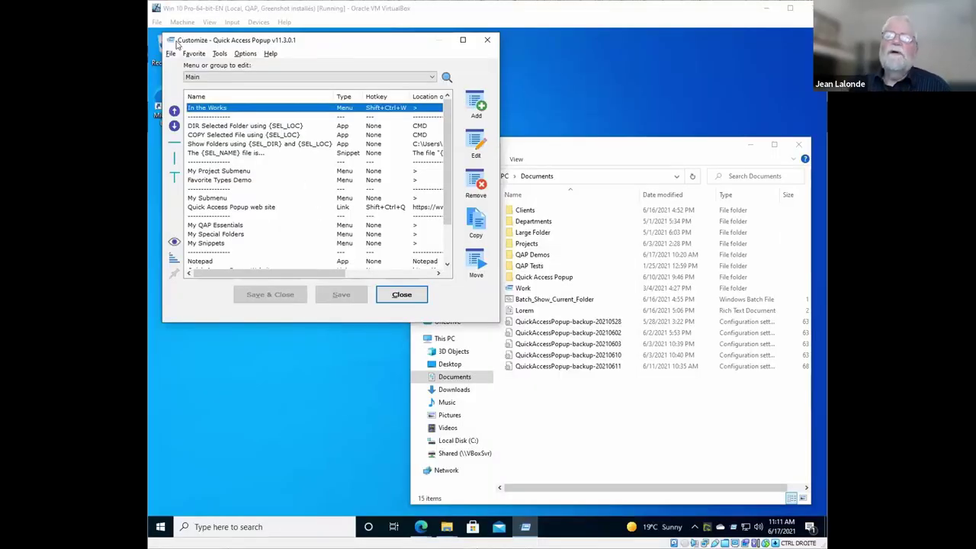
# Step: Run the DIR Selected Folder favorite on the Departments folder, then close the resulting directory listing
pyautogui.middleClick(180, 47)
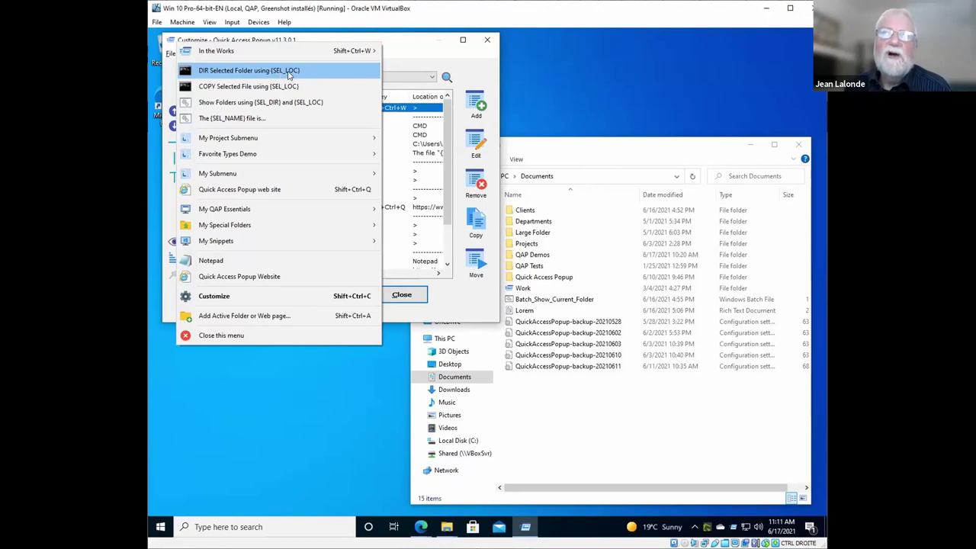
pyautogui.press('Escape')
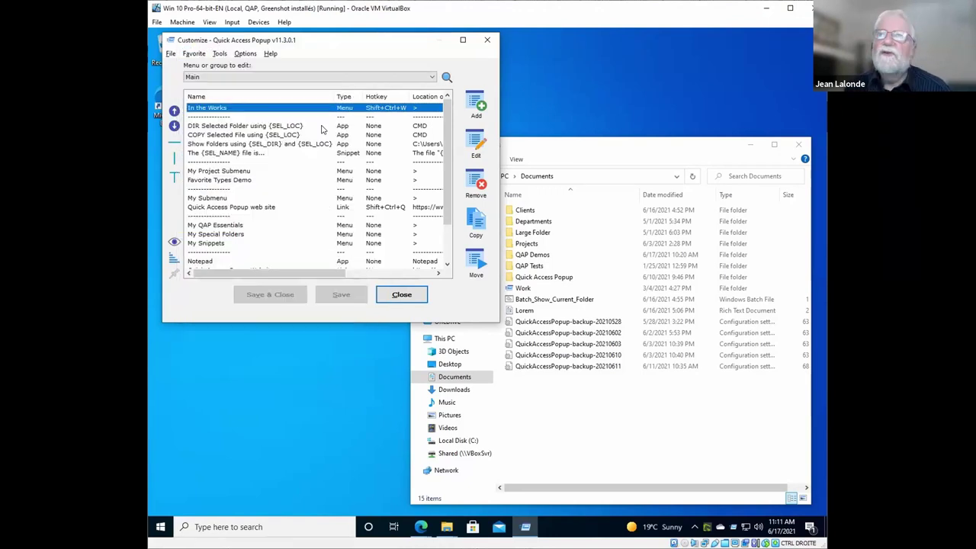
pyautogui.click(566, 150)
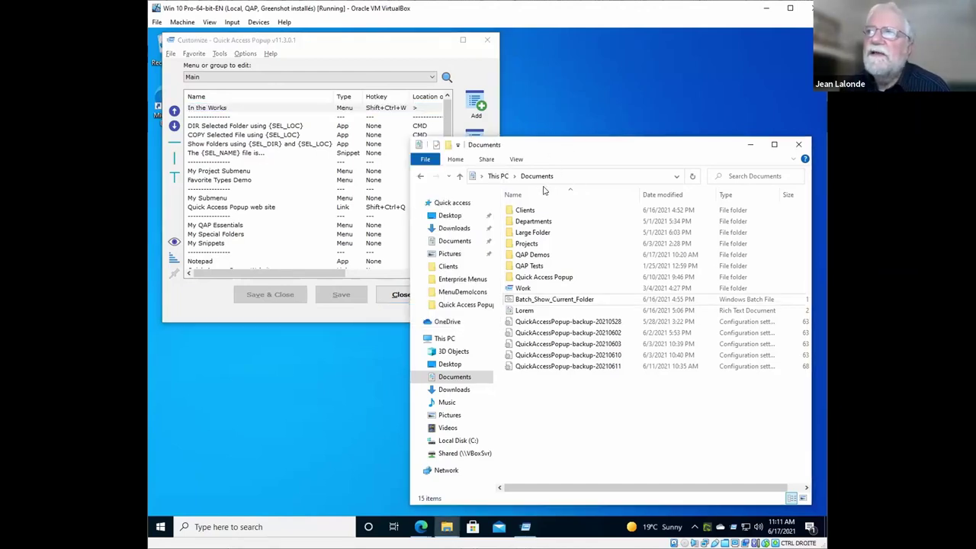
pyautogui.click(509, 225)
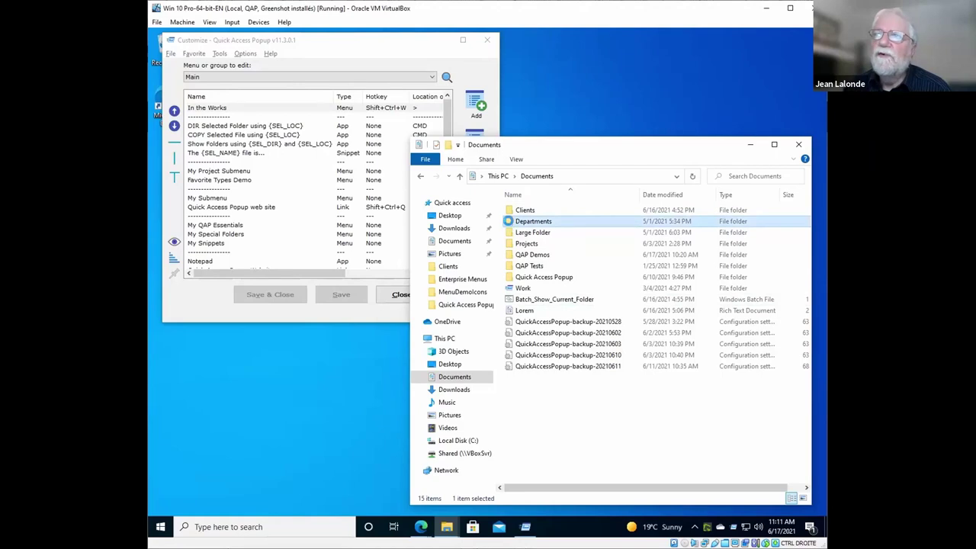
pyautogui.middleClick(509, 225)
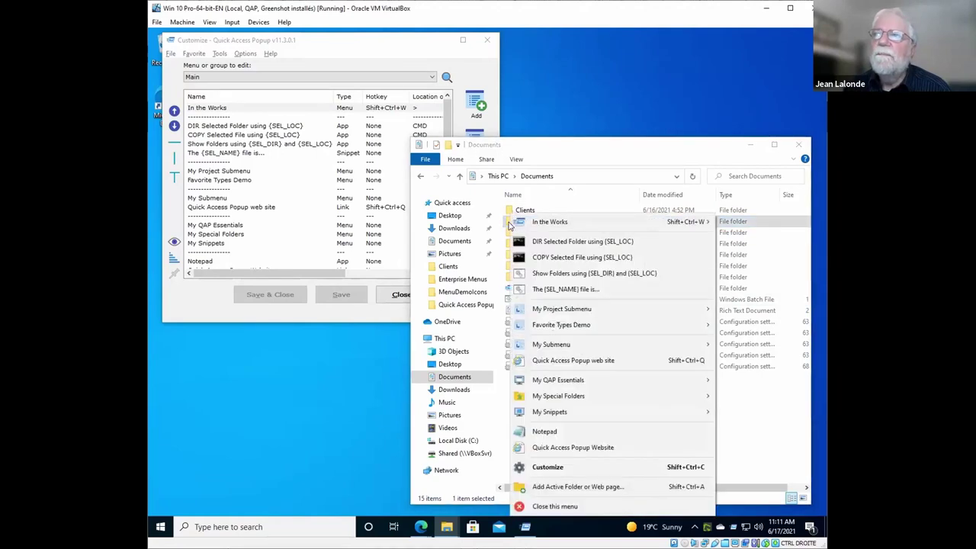
pyautogui.click(556, 242)
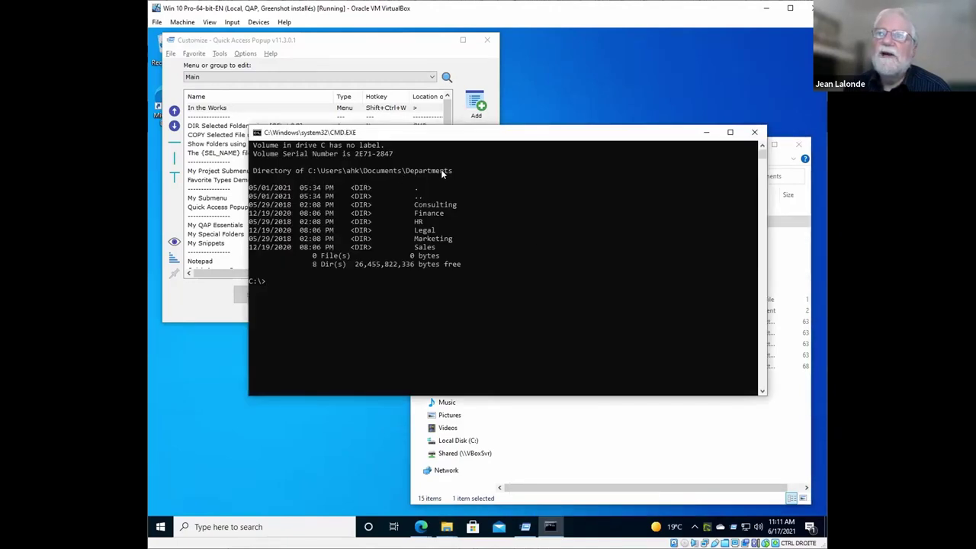
pyautogui.click(754, 133)
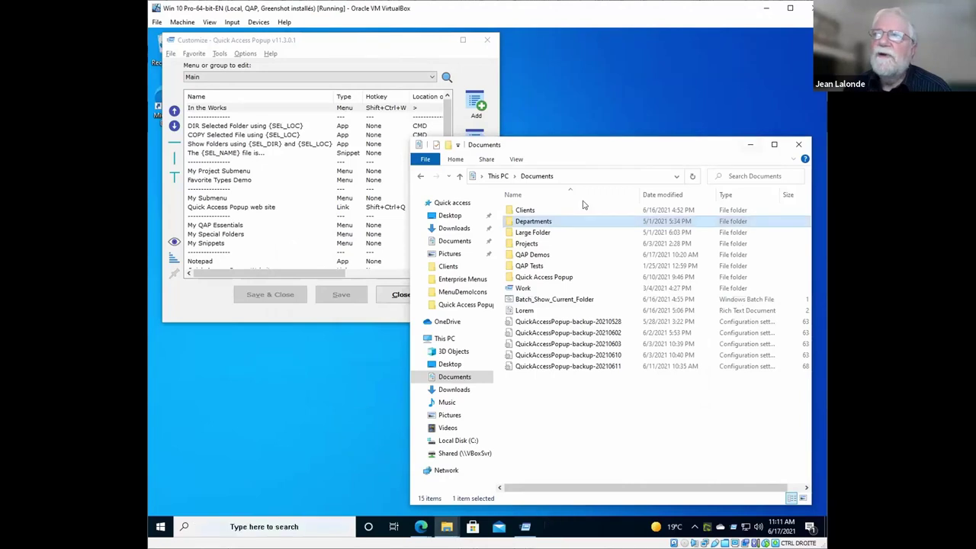
# Step: List the contents of the Clients folder with the DIR Selected Folder favorite and close the listing
pyautogui.click(510, 212)
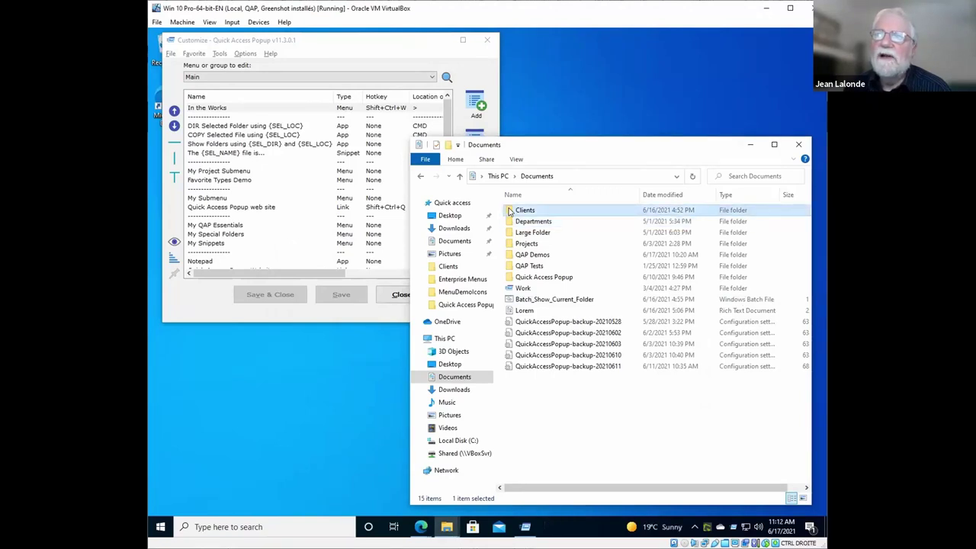
pyautogui.middleClick(509, 212)
pyautogui.click(526, 241)
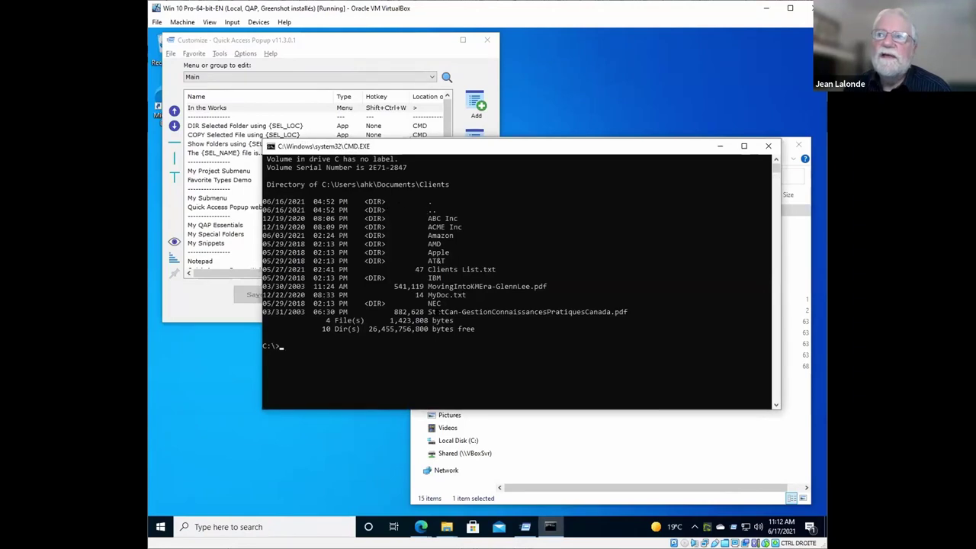
pyautogui.click(768, 146)
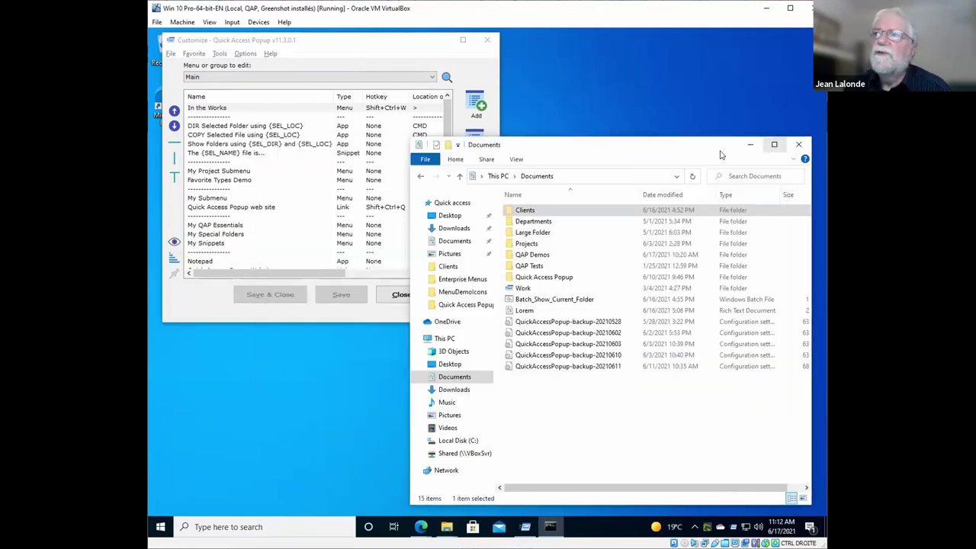
# Step: Open the DIR Selected Folder using {SEL_LOC} favorite for editing and examine its application path
pyautogui.click(208, 127)
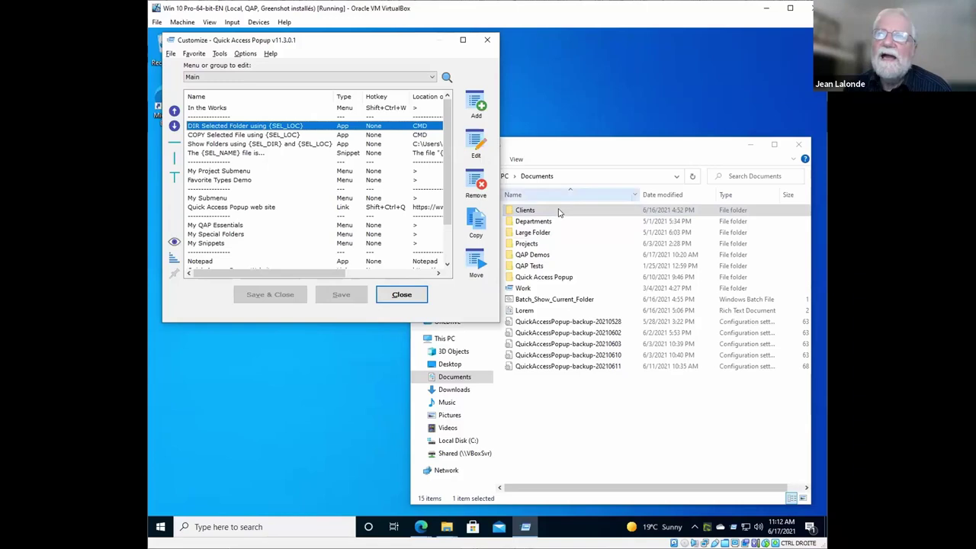
pyautogui.click(509, 227)
pyautogui.click(510, 244)
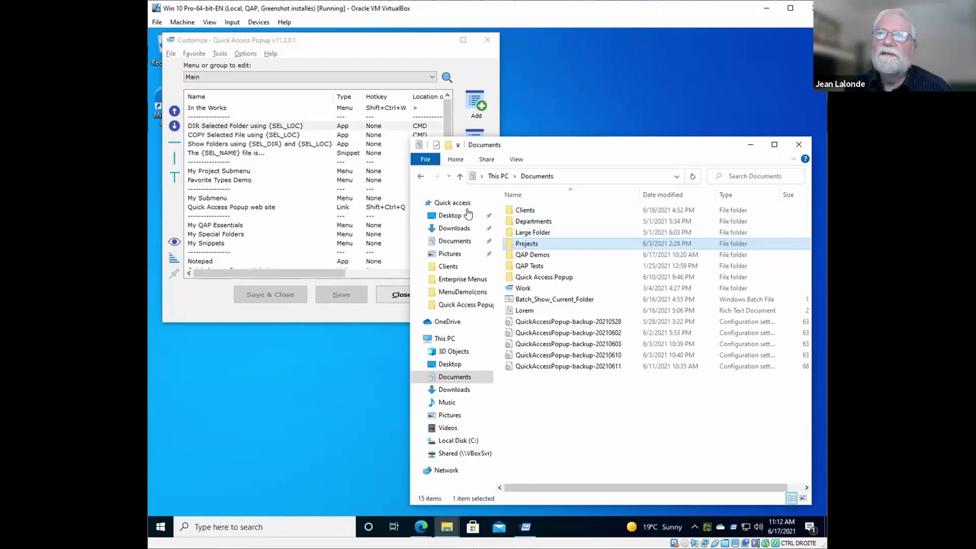
pyautogui.click(232, 128)
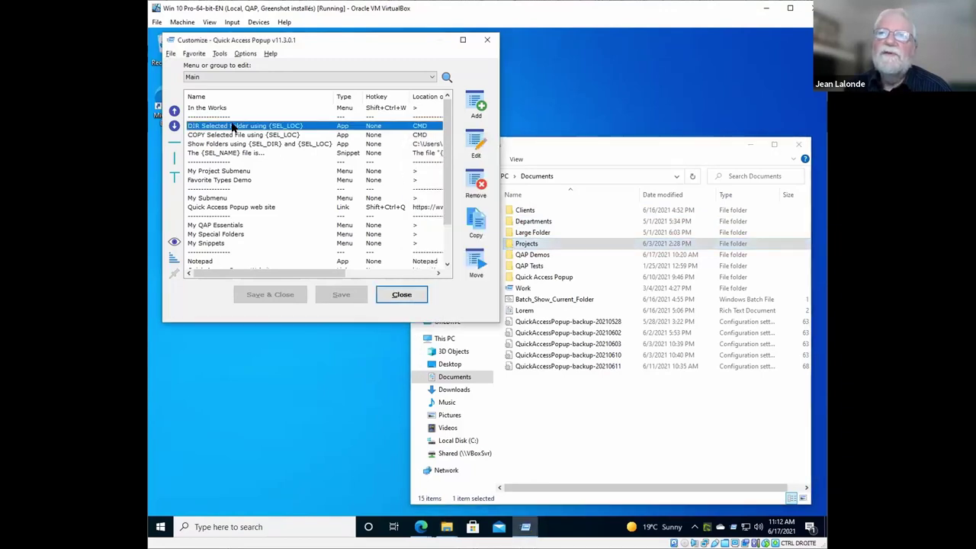
pyautogui.doubleClick(233, 127)
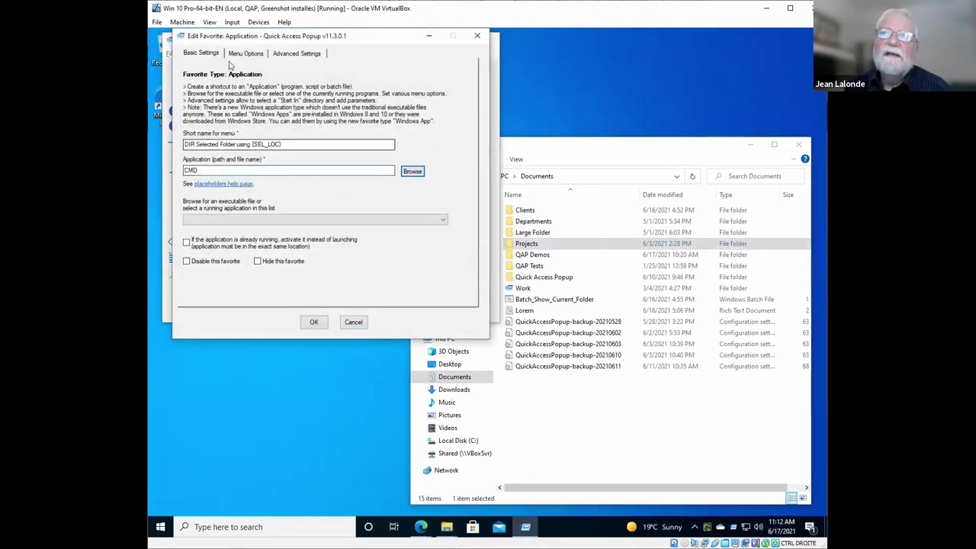
pyautogui.click(211, 169)
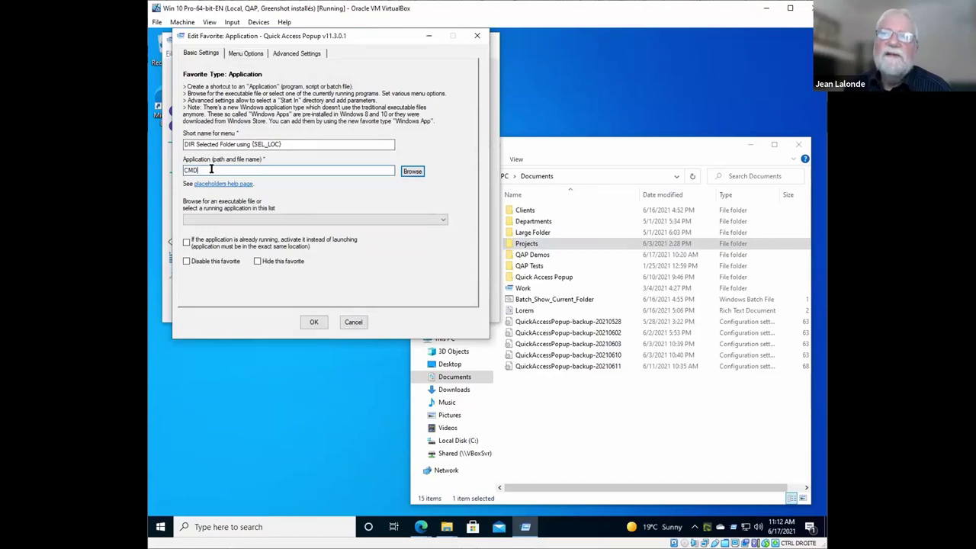
pyautogui.moveTo(211, 169); pyautogui.dragTo(181, 169)
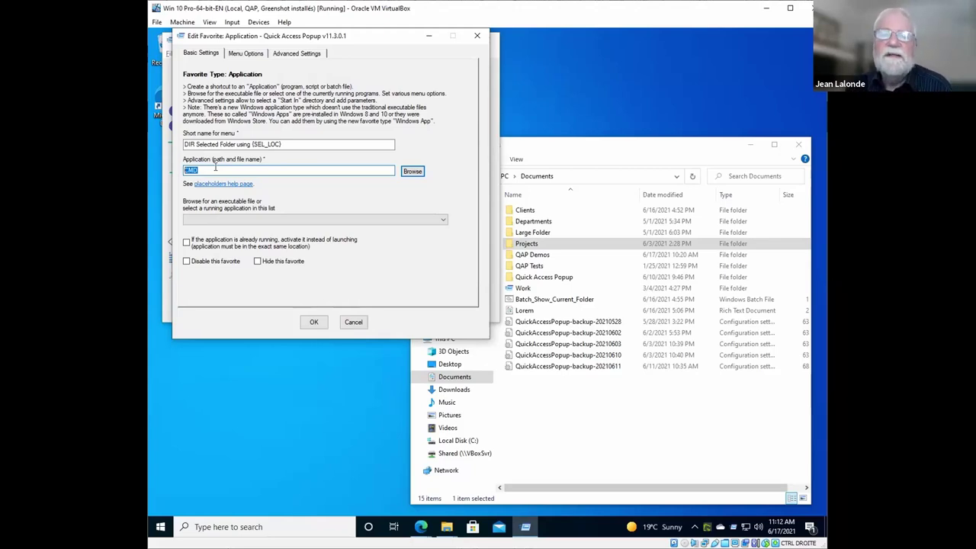
# Step: Examine the DIR favorite's advanced parameters: the /k switch, the DIR command and the {SEL_LOC} placeholder
pyautogui.click(297, 53)
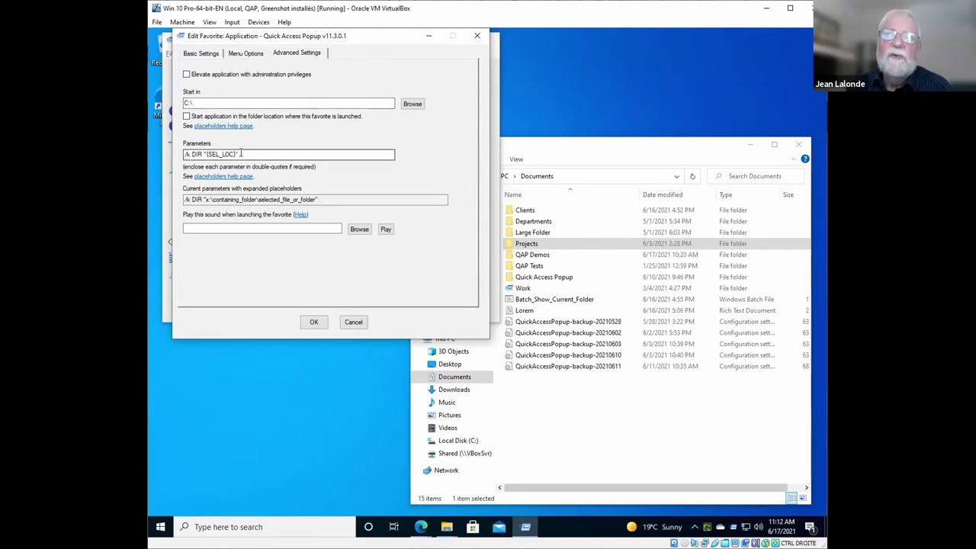
pyautogui.moveTo(207, 153); pyautogui.dragTo(177, 154)
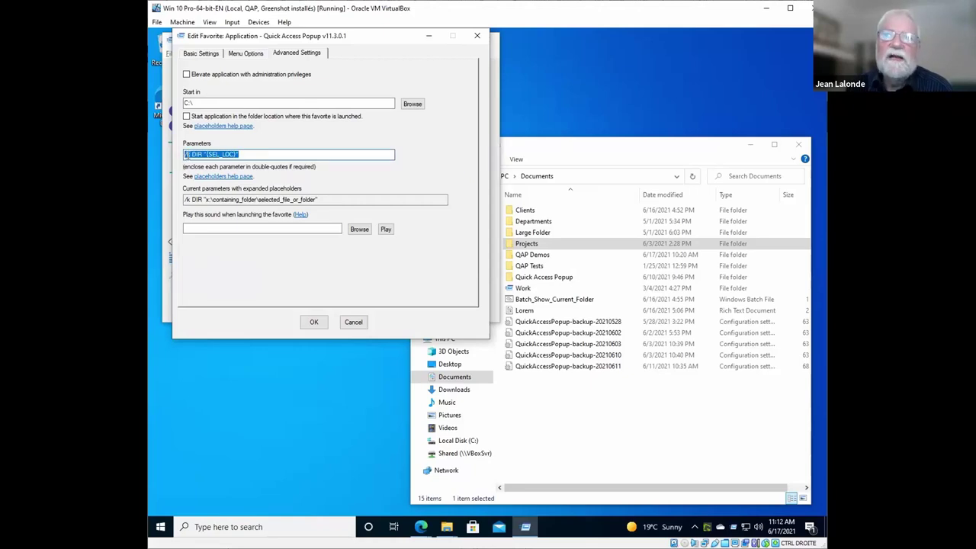
pyautogui.click(192, 154)
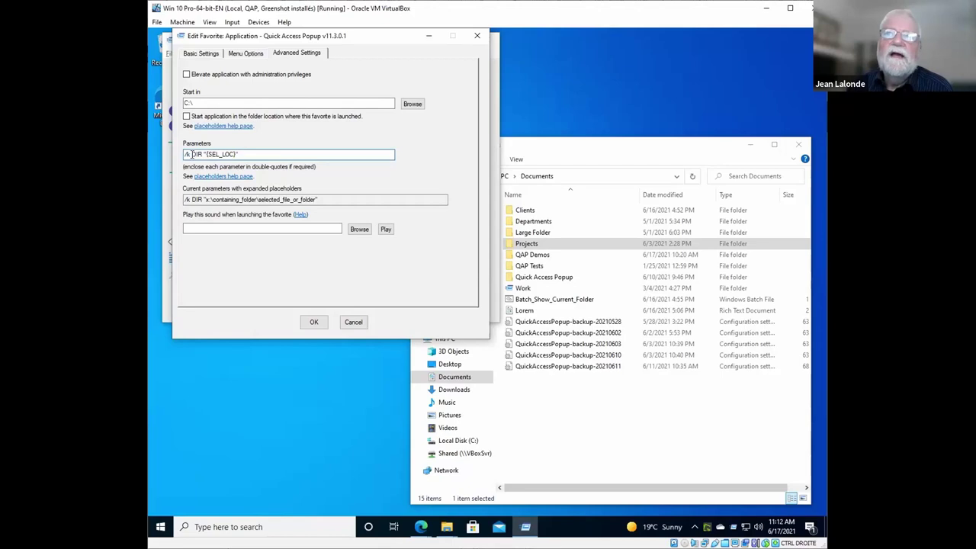
pyautogui.moveTo(188, 154); pyautogui.dragTo(174, 153)
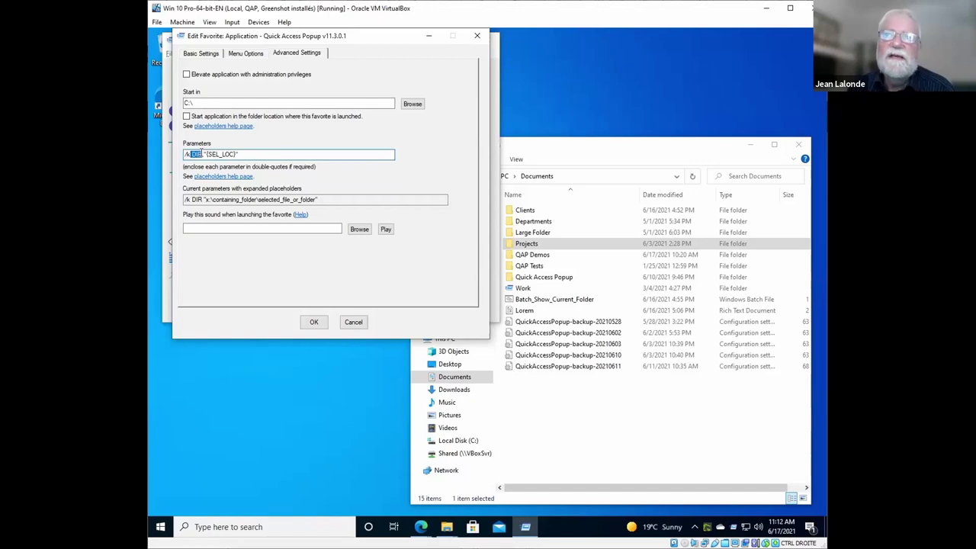
pyautogui.moveTo(206, 153); pyautogui.dragTo(235, 151)
pyautogui.click(242, 154)
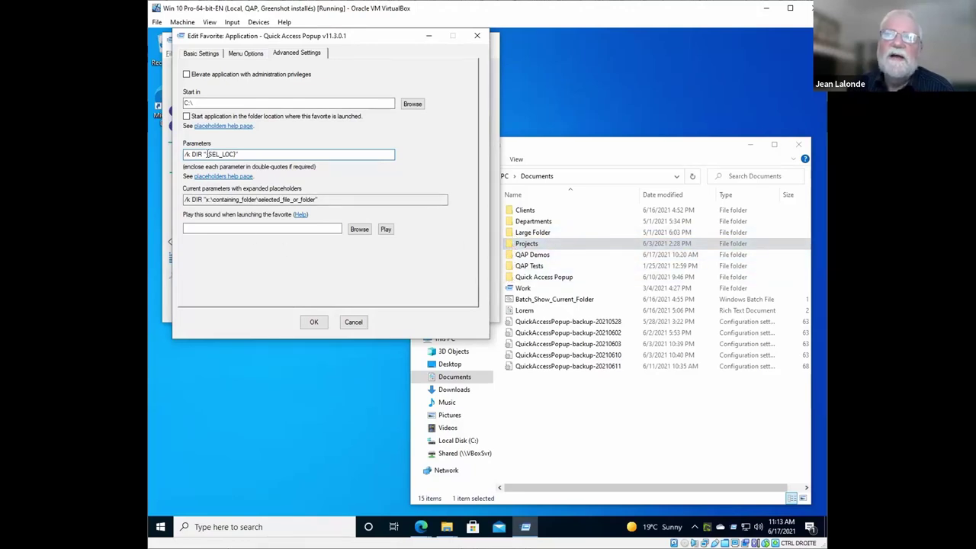
# Step: Enclose the {SEL_LOC} placeholder in double quotes so the parameters read /k DIR "{SEL_LOC}", and accept the favorite's settings
pyautogui.click(205, 154)
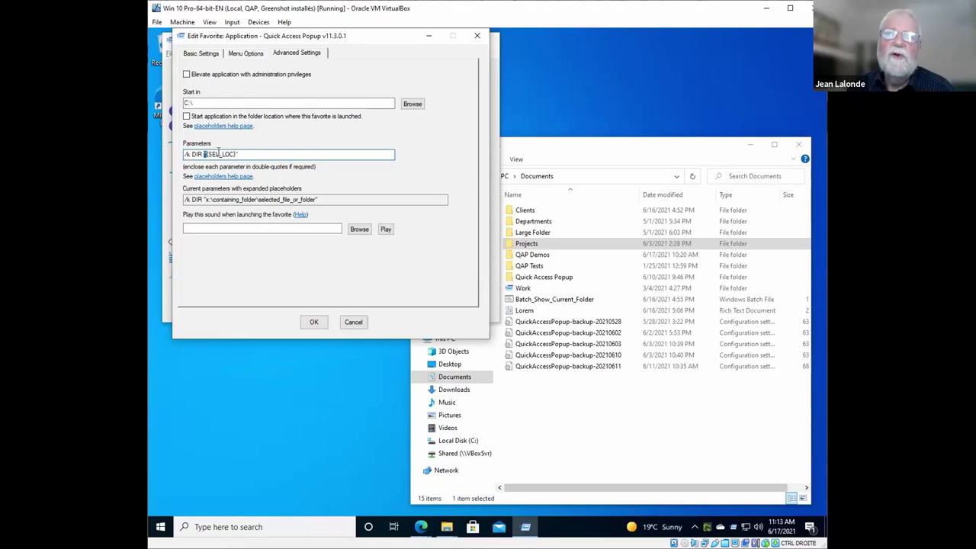
pyautogui.write('"')
pyautogui.click(236, 153)
pyautogui.write('"')
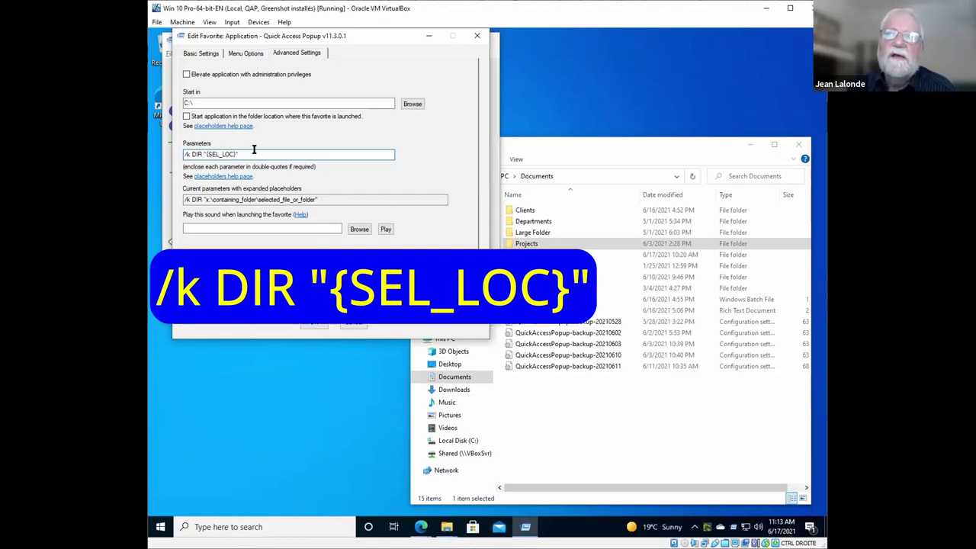
pyautogui.click(315, 324)
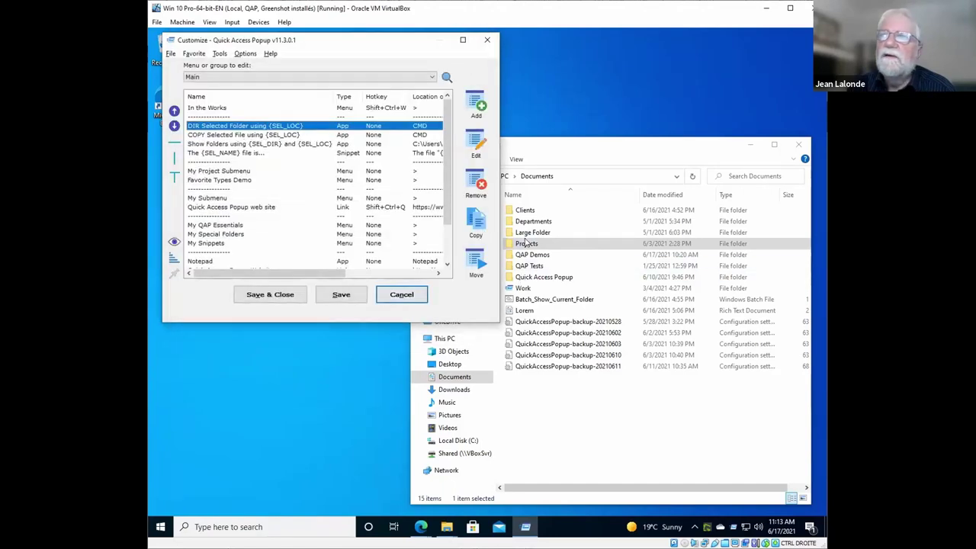
# Step: Run the DIR Selected Folder favorite on Large Folder and close the command window
pyautogui.click(516, 233)
pyautogui.middleClick(511, 235)
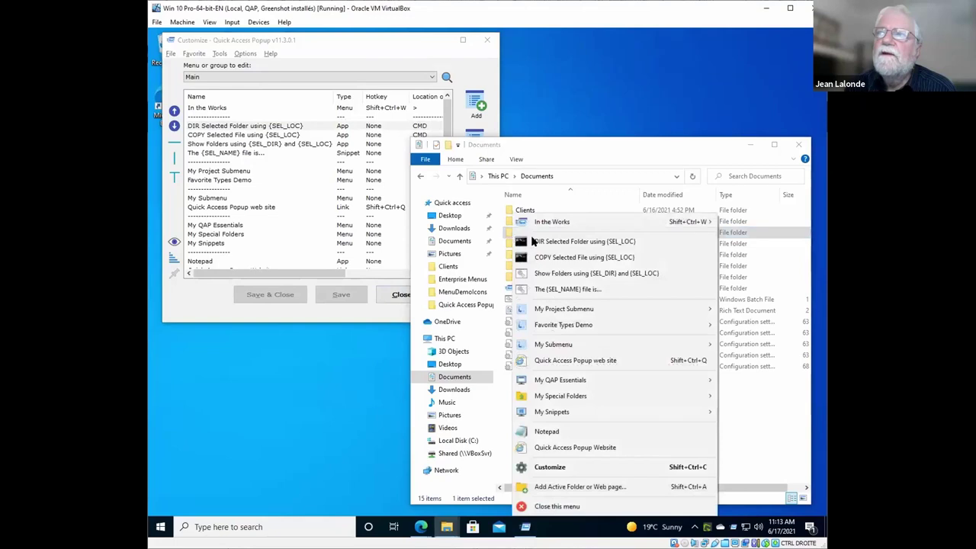
pyautogui.click(556, 243)
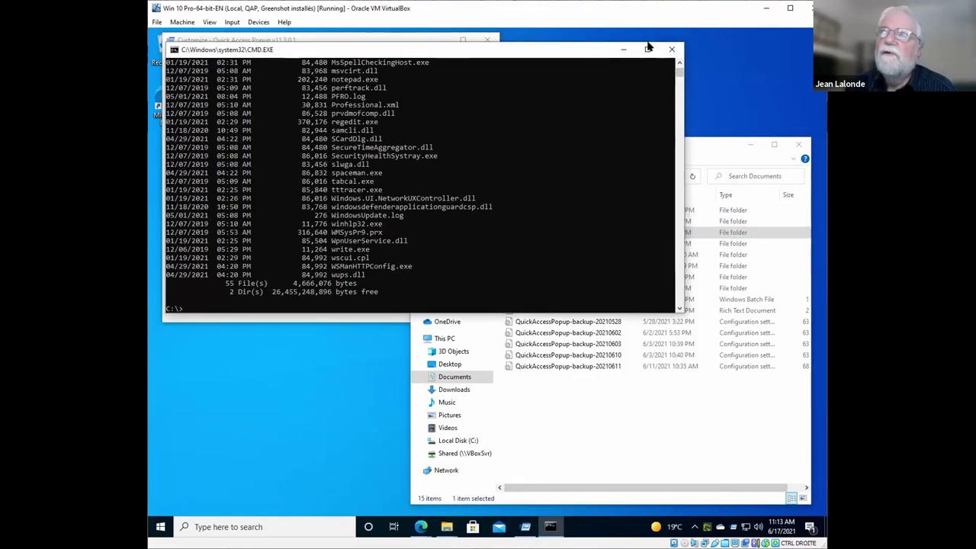
pyautogui.click(671, 50)
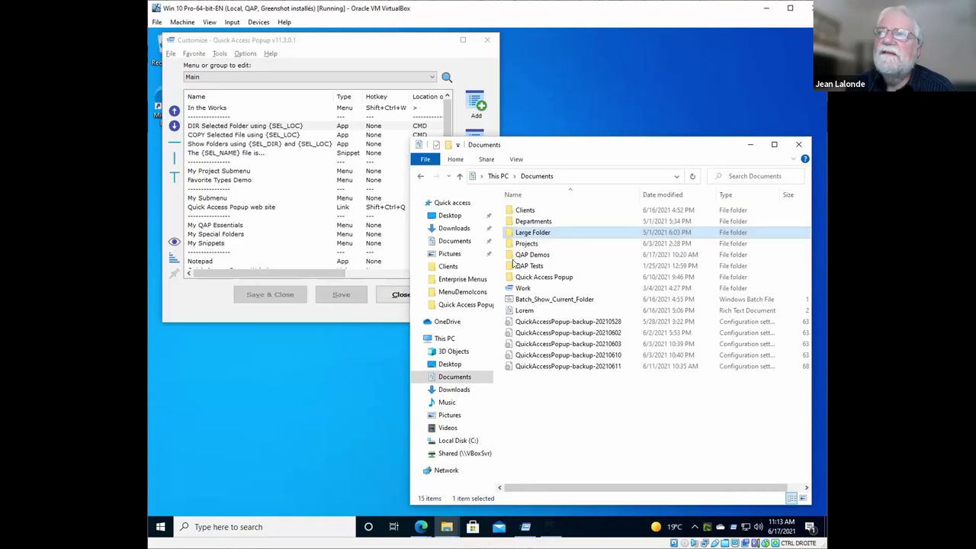
# Step: Make a dated backup of the Lorem document with the COPY Selected File using {SEL_LOC} favorite and select the new copy
pyautogui.click(197, 138)
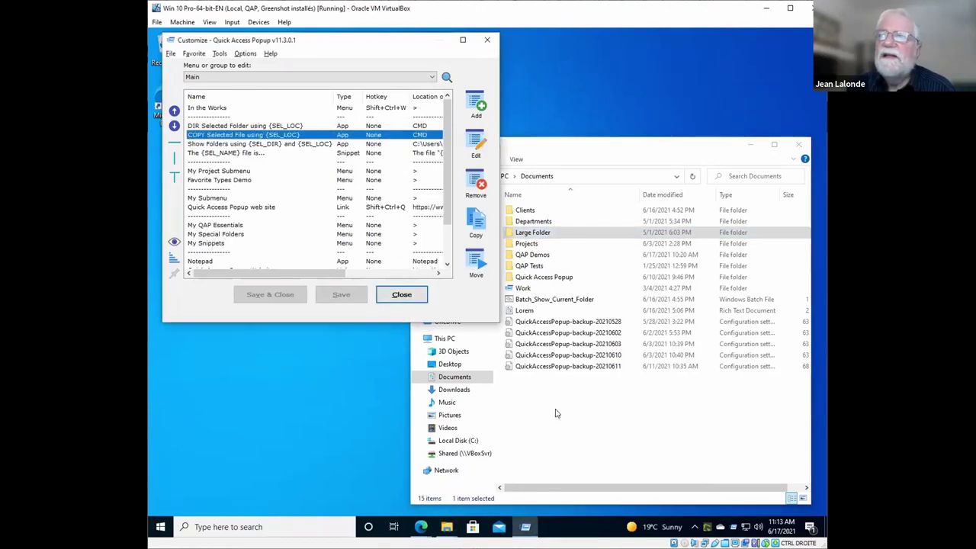
pyautogui.click(509, 312)
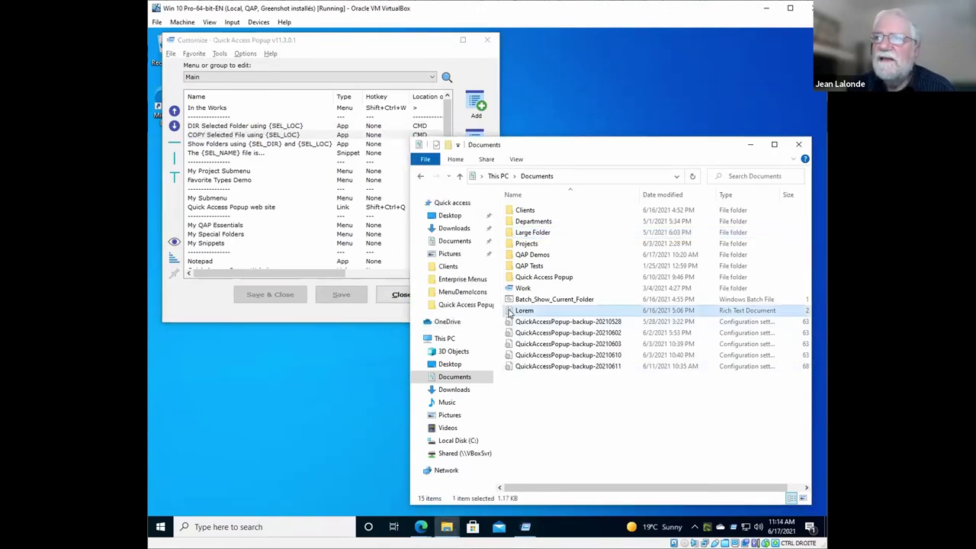
pyautogui.middleClick(510, 313)
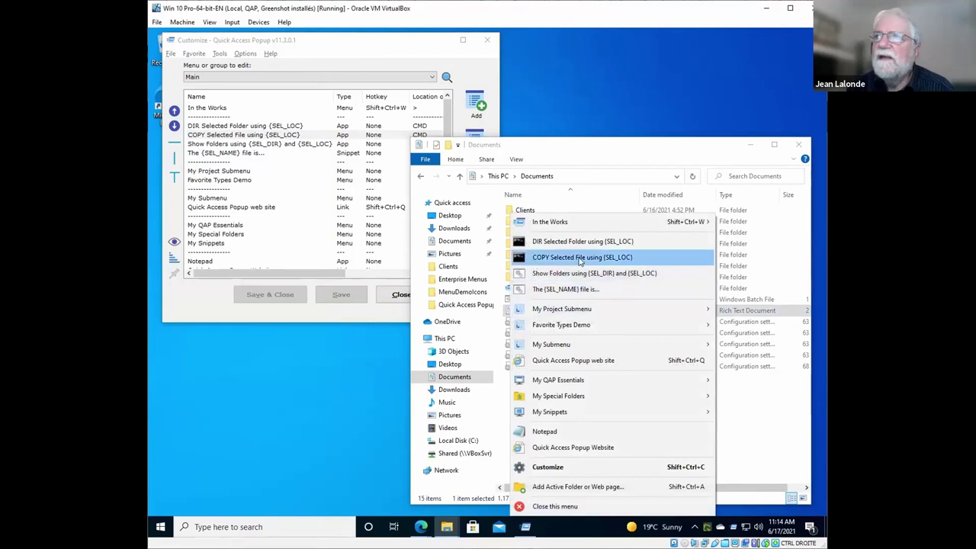
pyautogui.click(581, 260)
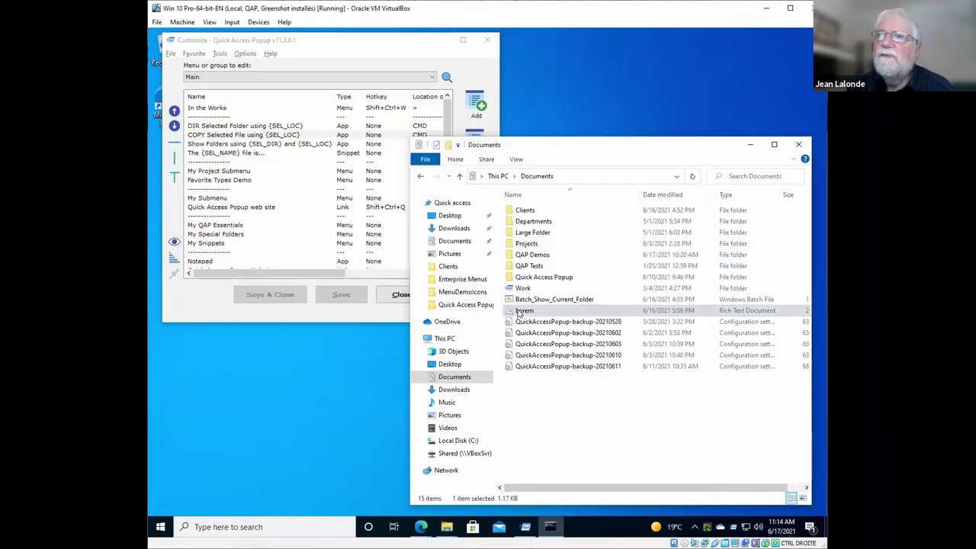
pyautogui.click(512, 379)
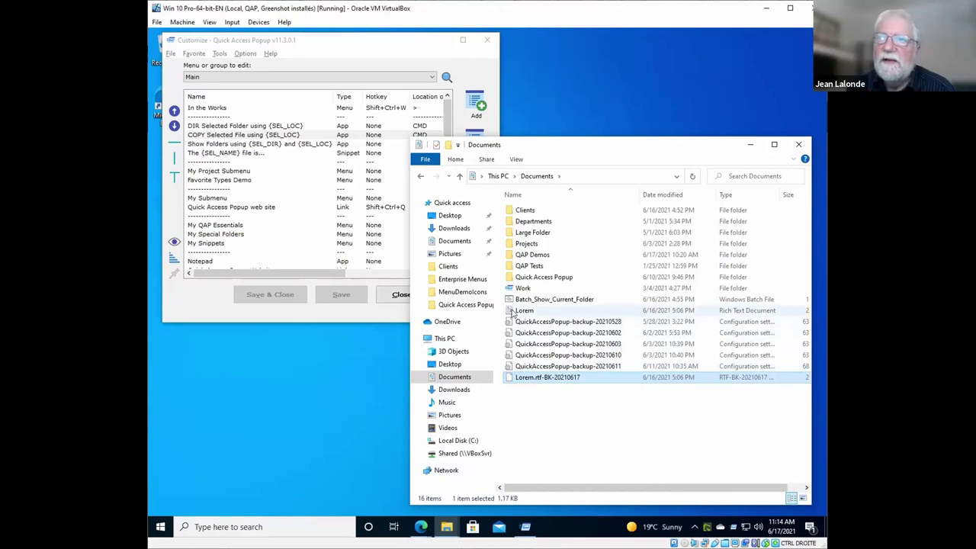
# Step: Open the COPY Selected File using {SEL_LOC} favorite's settings and review its CMD application and the /c switch in its parameters
pyautogui.doubleClick(204, 137)
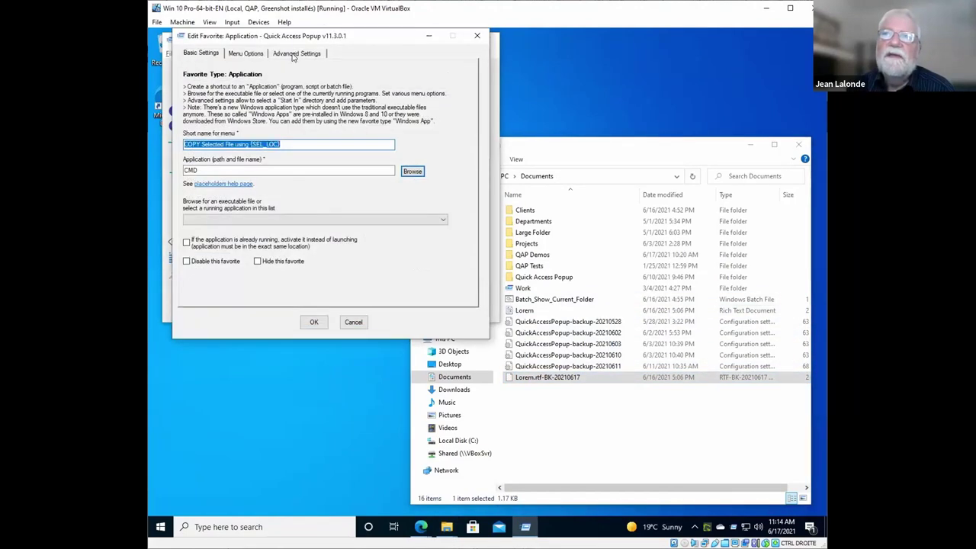
pyautogui.click(297, 52)
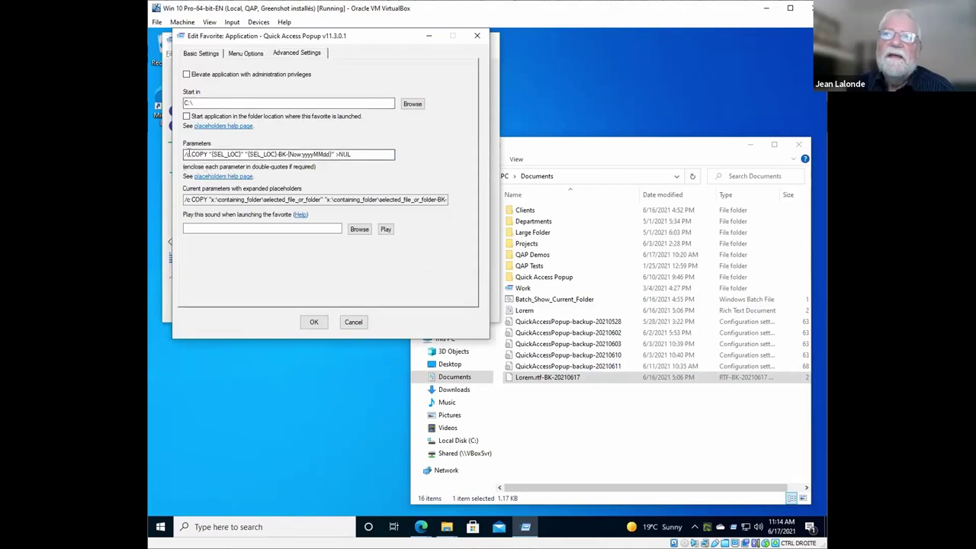
pyautogui.moveTo(192, 154); pyautogui.dragTo(181, 172)
pyautogui.click(200, 52)
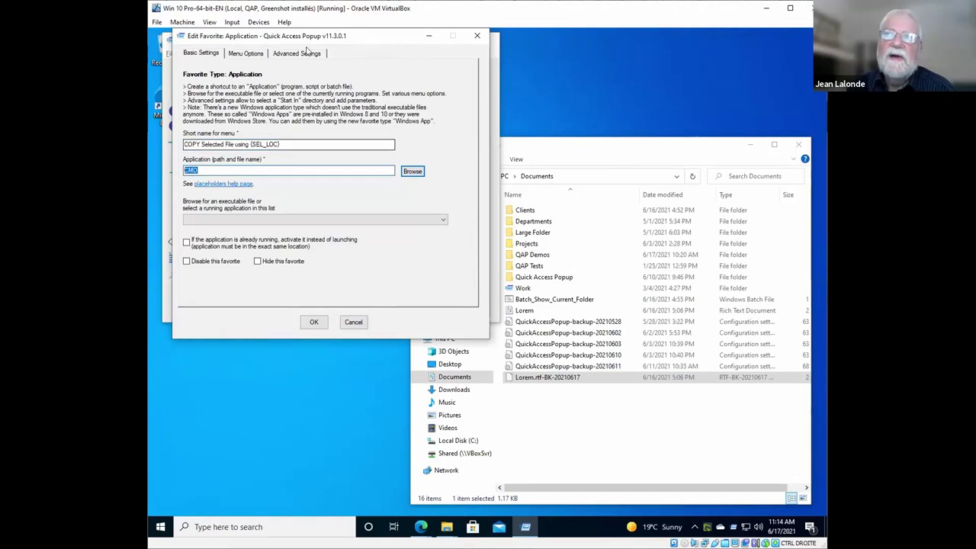
pyautogui.click(308, 51)
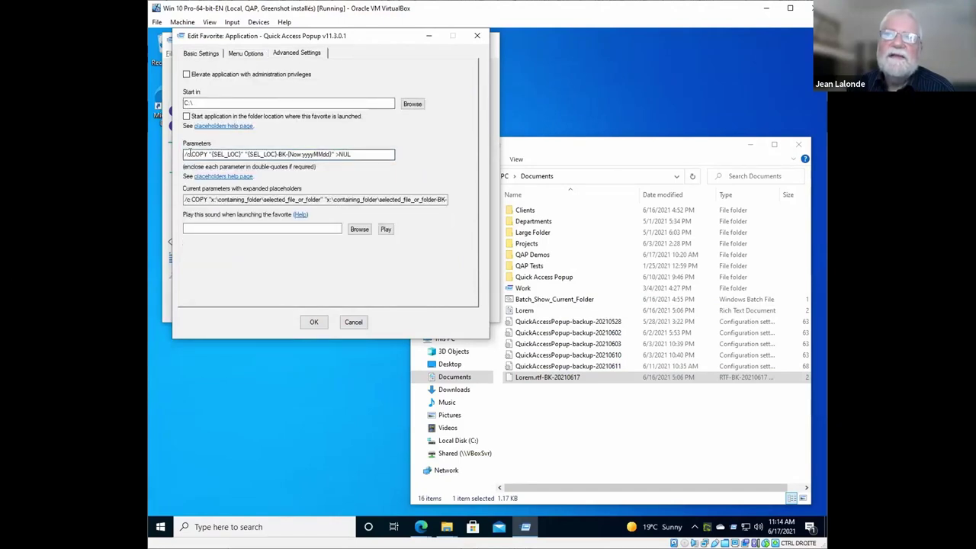
# Step: Examine the COPY command's source and dated -BK-{Now:yyyyMMdd} destination parameters, and close the favorite's settings without changes
pyautogui.moveTo(191, 155); pyautogui.dragTo(244, 154)
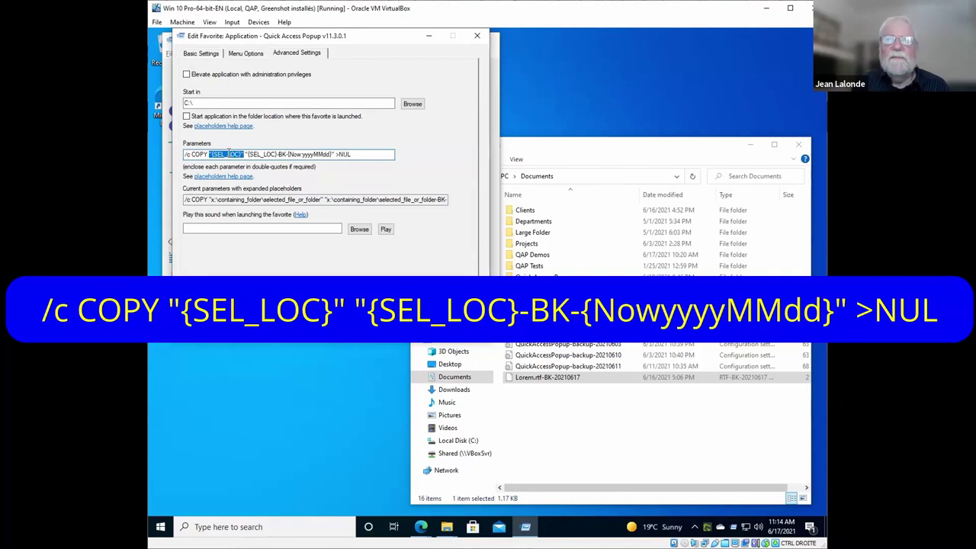
pyautogui.click(247, 154)
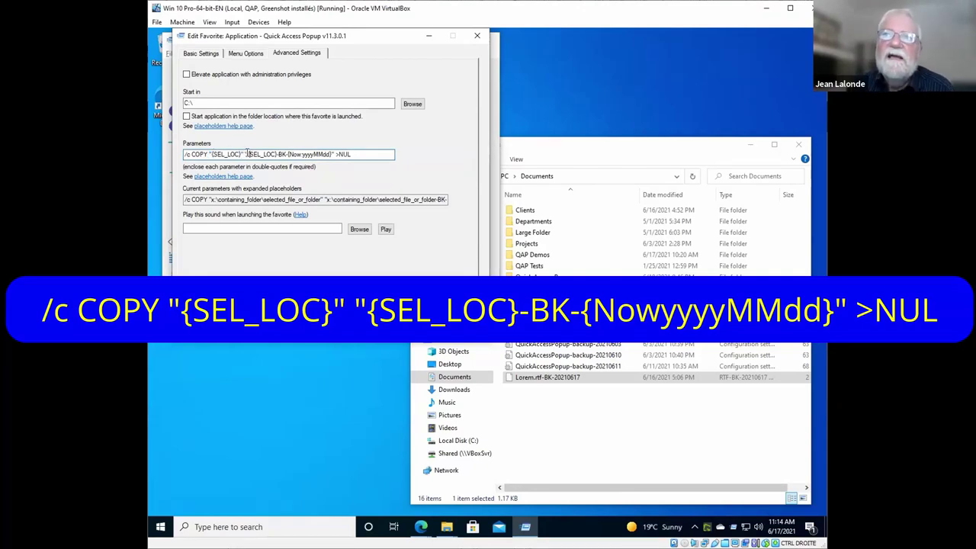
pyautogui.moveTo(249, 154)
pyautogui.mouseDown()
pyautogui.moveTo(271, 153)
pyautogui.moveTo(240, 153)
pyautogui.mouseUp()
pyautogui.click(263, 154)
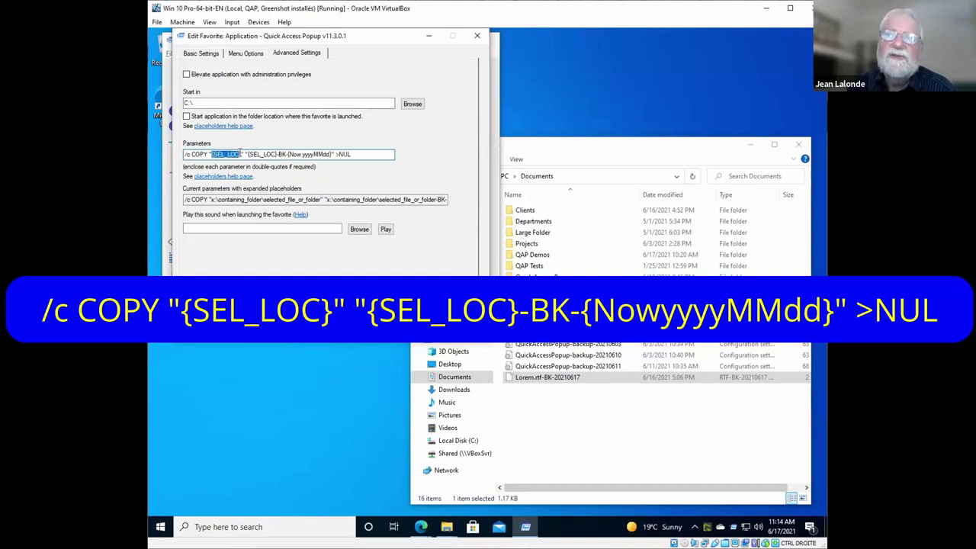
pyautogui.click(277, 154)
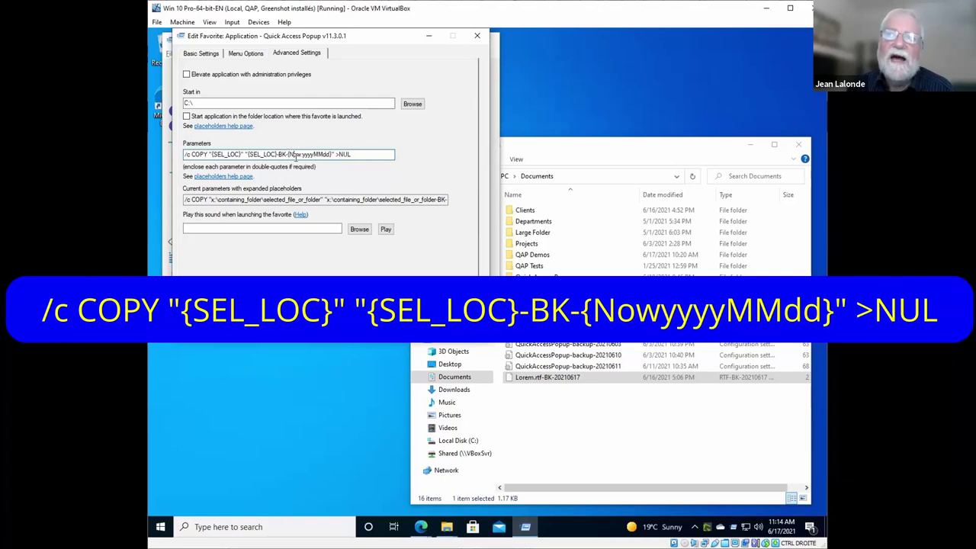
pyautogui.moveTo(302, 154); pyautogui.dragTo(289, 154)
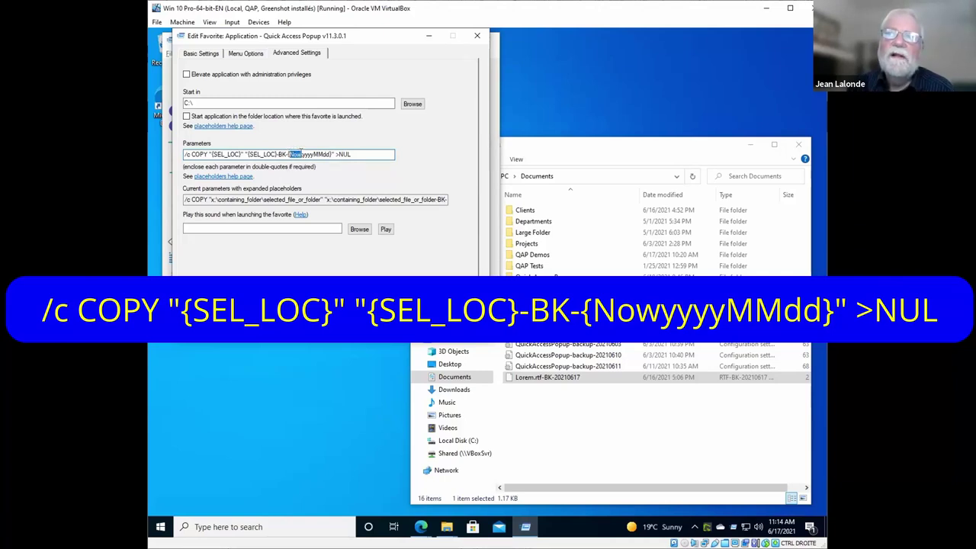
pyautogui.click(300, 155)
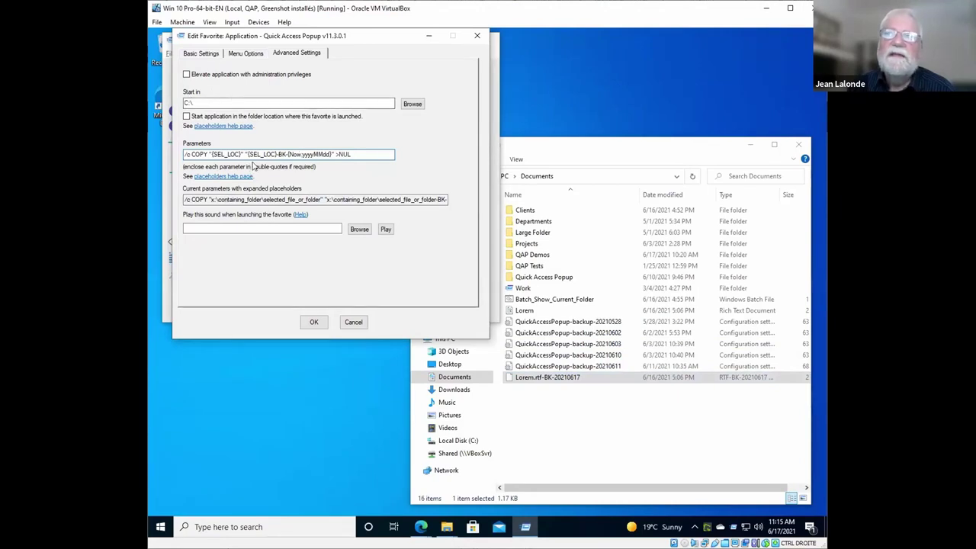
pyautogui.click(354, 322)
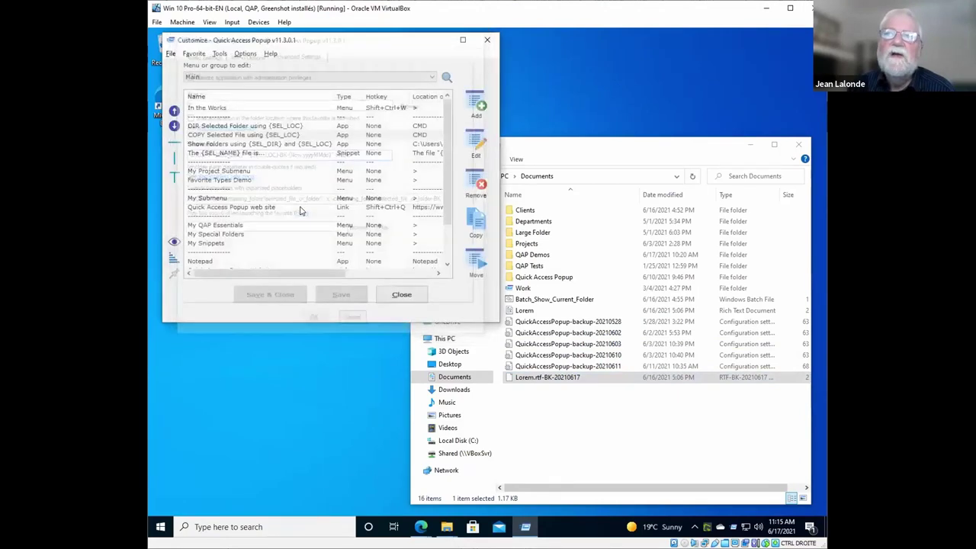
# Step: Examine the Show Folders favorite's advanced settings: the {SEL_DIR} start-in folder and the quoted {SEL_LOC} parameter
pyautogui.click(205, 145)
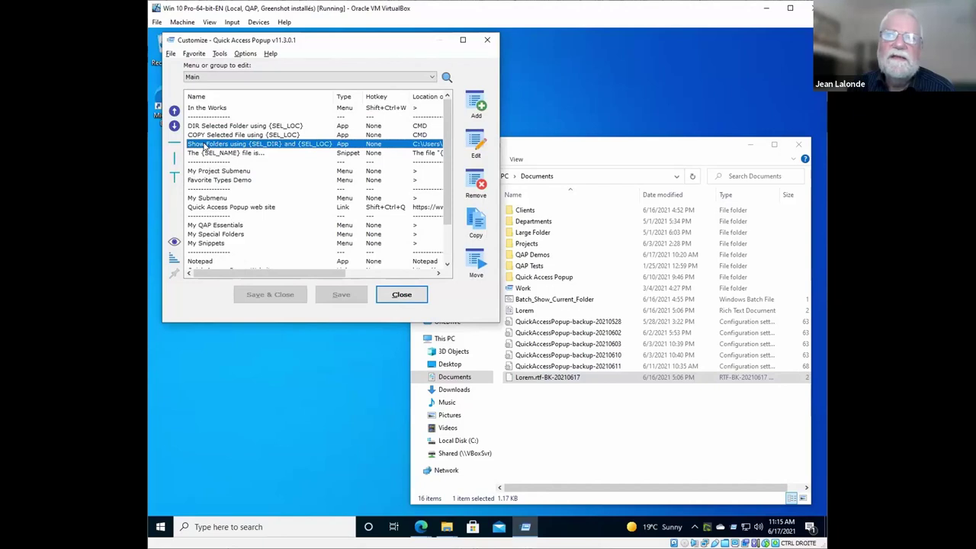
pyautogui.doubleClick(204, 144)
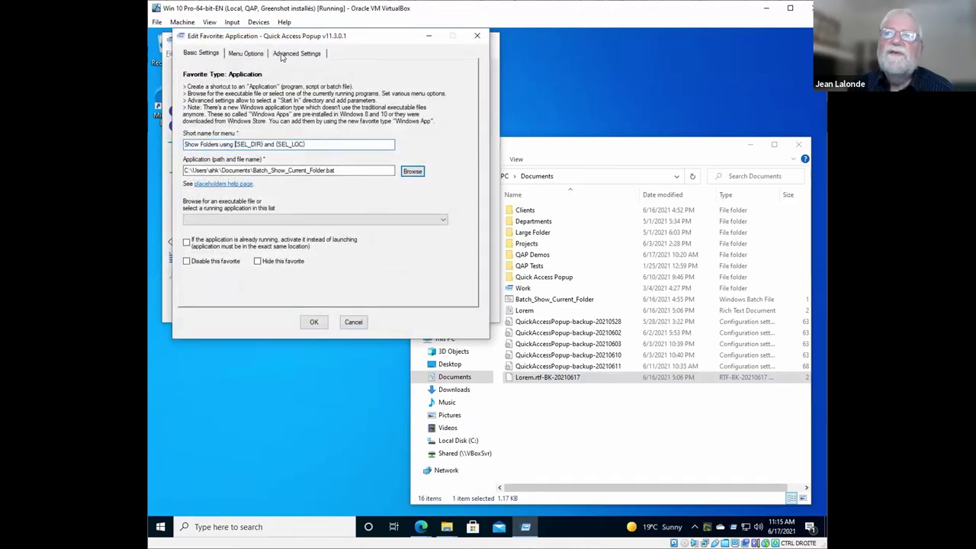
pyautogui.click(296, 53)
pyautogui.moveTo(215, 103); pyautogui.dragTo(183, 103)
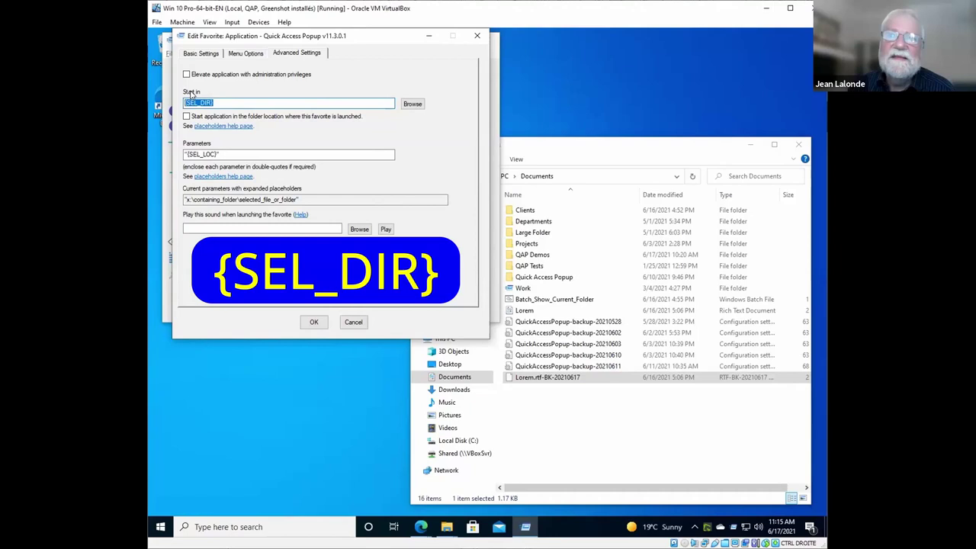
pyautogui.click(228, 101)
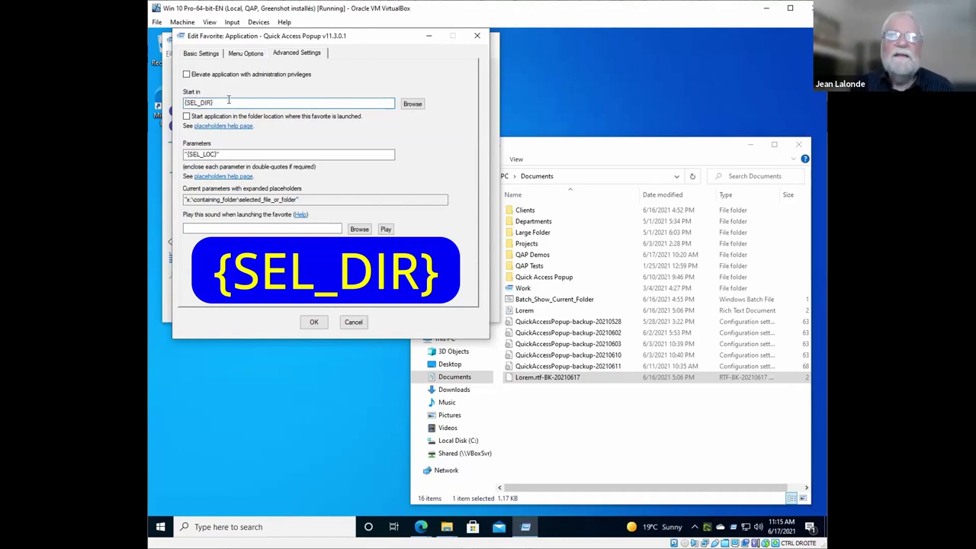
pyautogui.moveTo(228, 101); pyautogui.dragTo(166, 98)
pyautogui.click(527, 397)
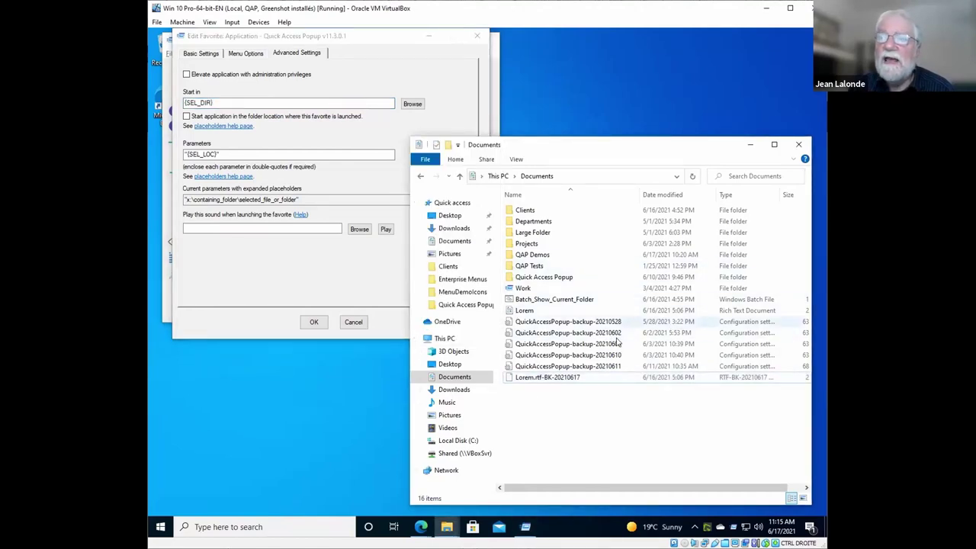
pyautogui.moveTo(186, 152); pyautogui.dragTo(220, 154)
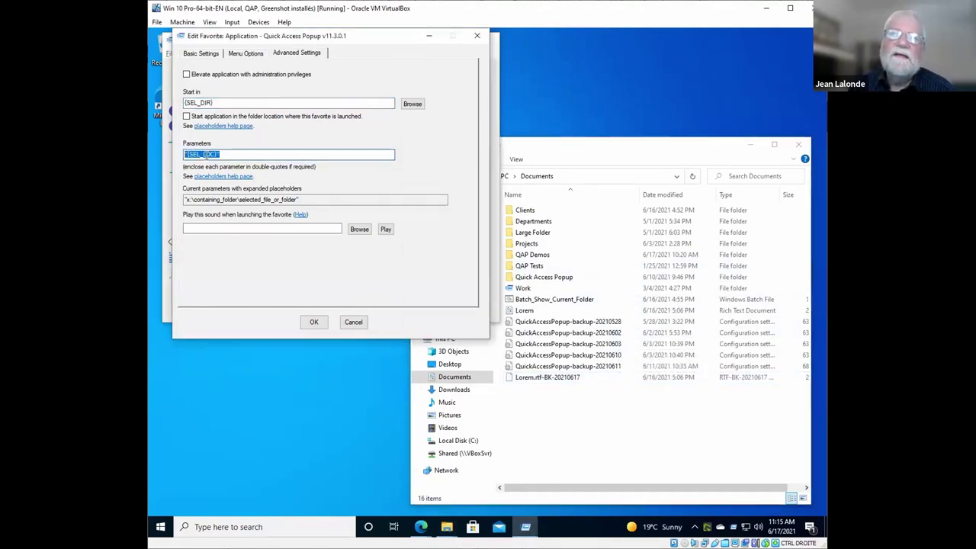
pyautogui.click(221, 153)
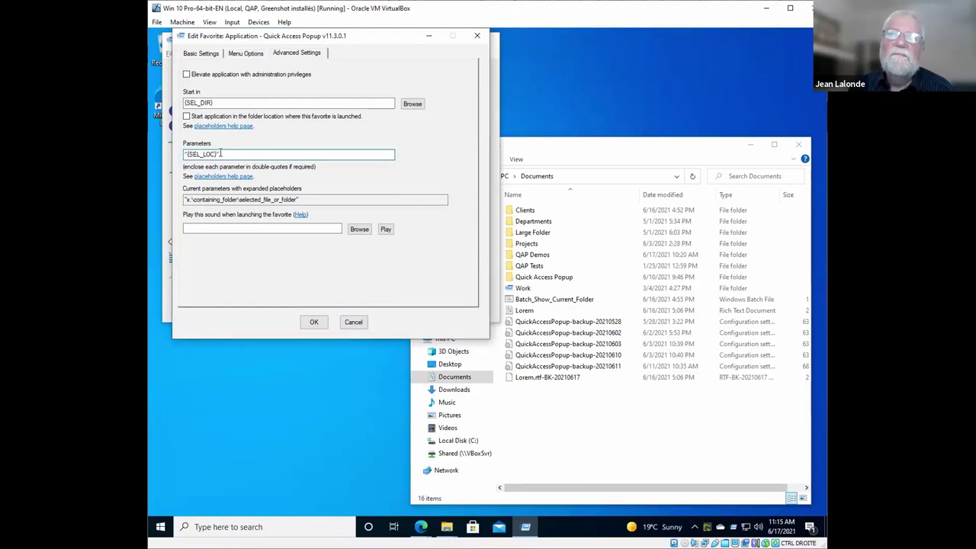
# Step: Run the Show Folders using {SEL_DIR} and {SEL_LOC} favorite on the Departments folder, check the output, and close the command window
pyautogui.click(566, 389)
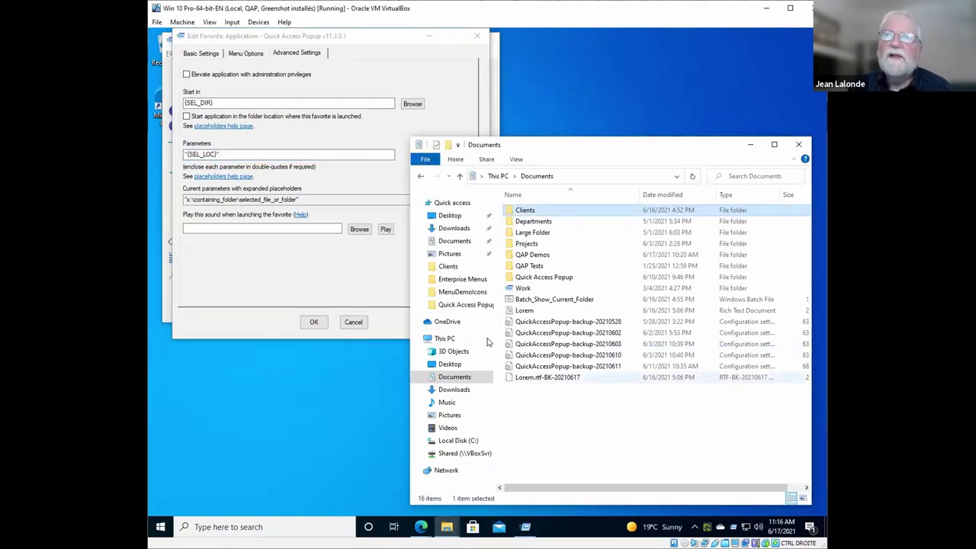
pyautogui.click(565, 392)
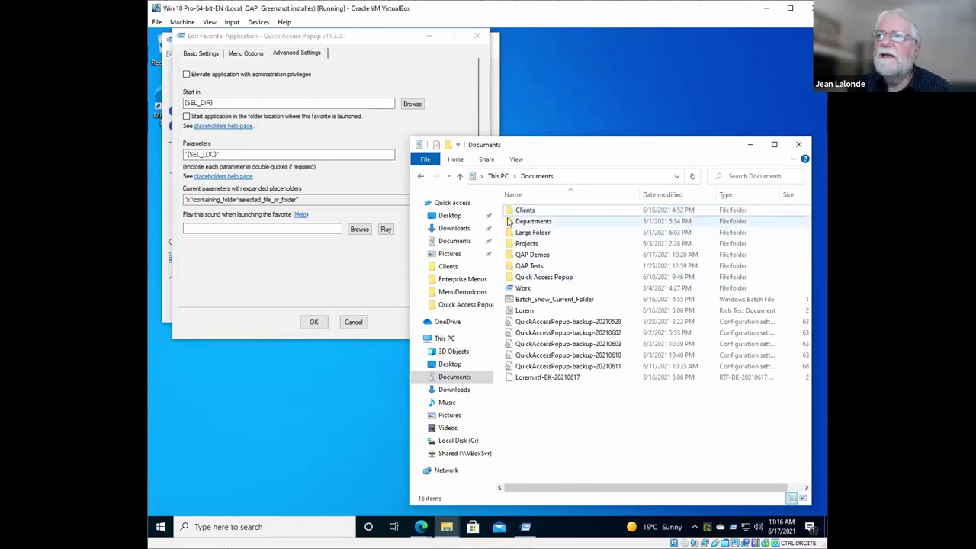
pyautogui.click(510, 221)
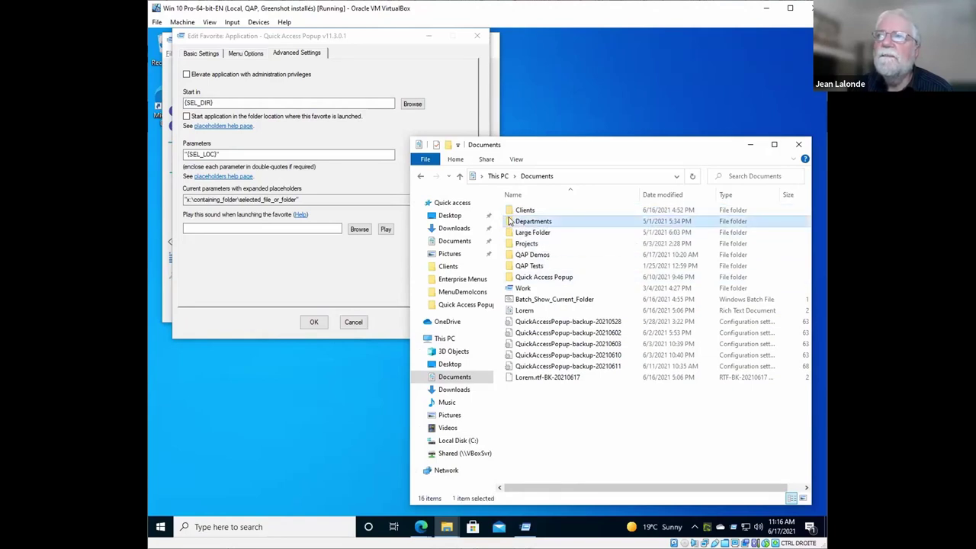
pyautogui.middleClick(509, 221)
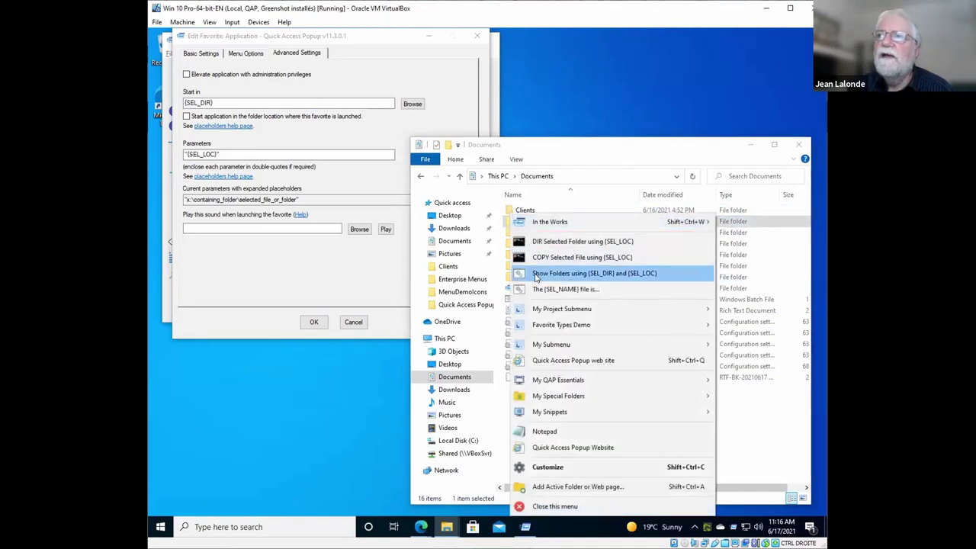
pyautogui.click(536, 275)
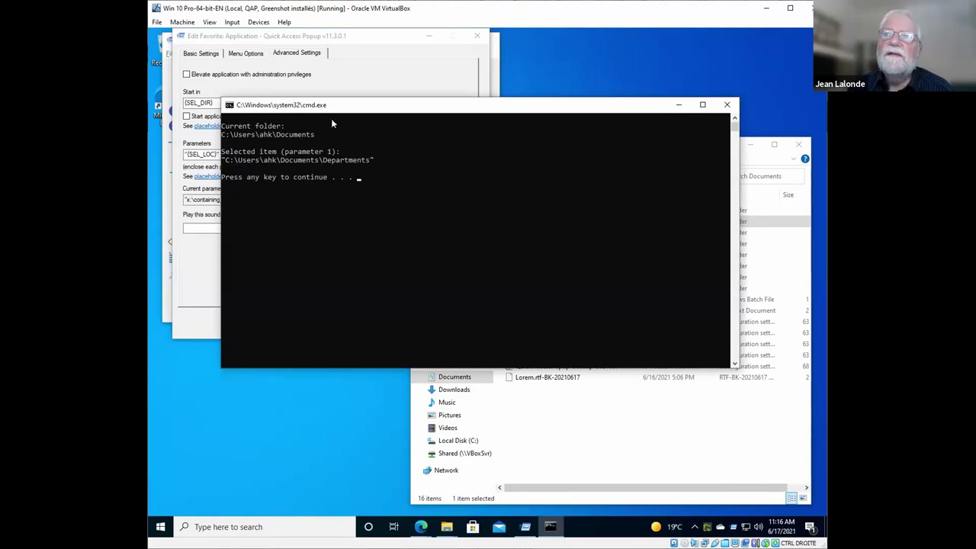
pyautogui.click(538, 428)
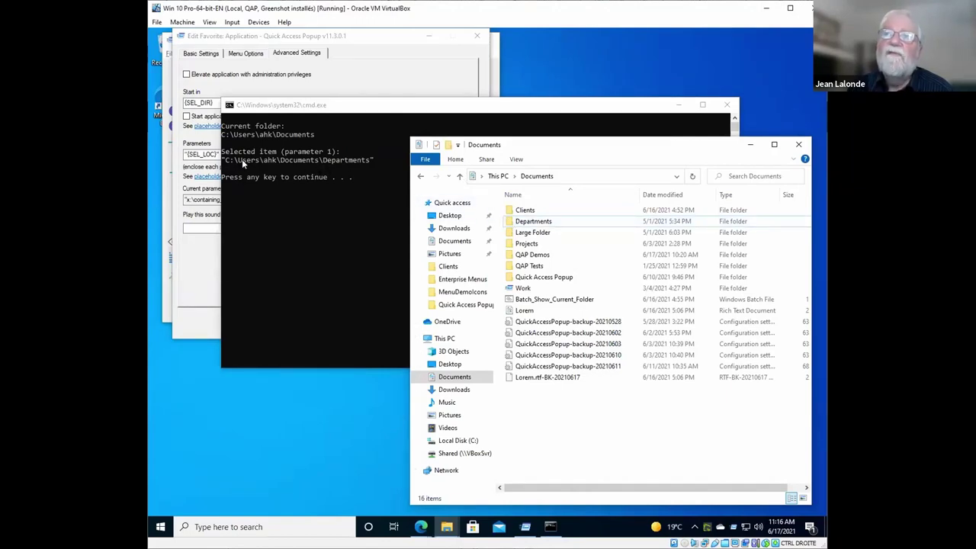
pyautogui.click(255, 164)
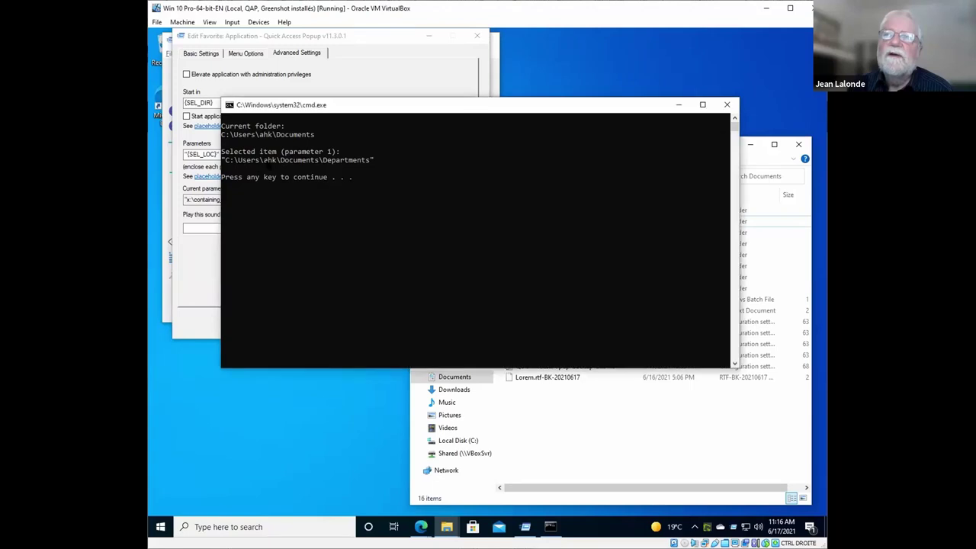
pyautogui.click(727, 104)
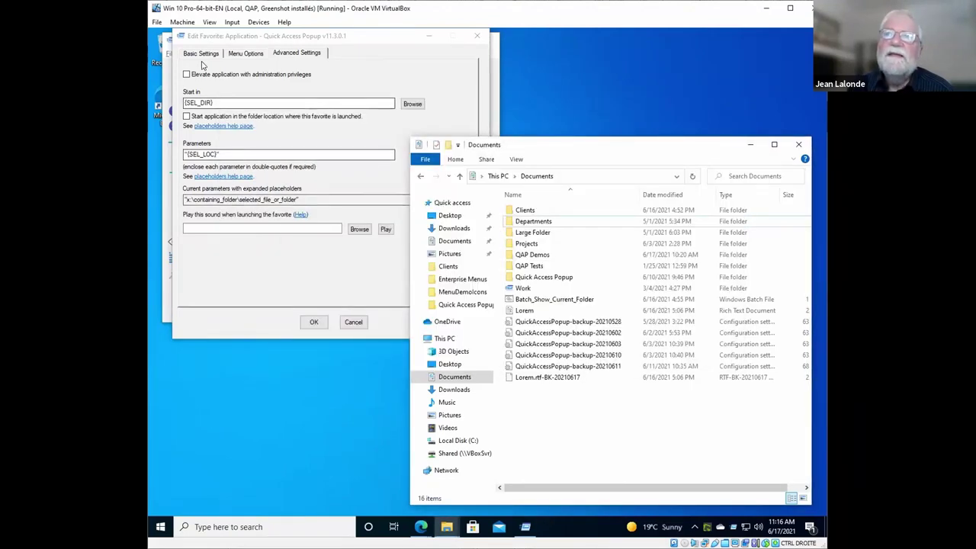
# Step: Check the batch file named in the favorite's application path and open Batch_Show_Current_Folder from Documents for editing
pyautogui.click(201, 53)
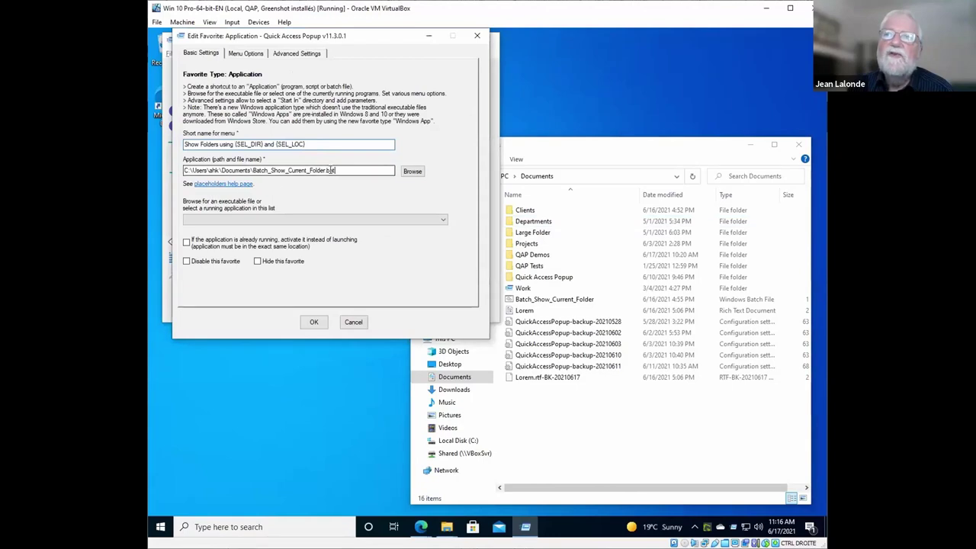
pyautogui.moveTo(336, 170); pyautogui.dragTo(256, 168)
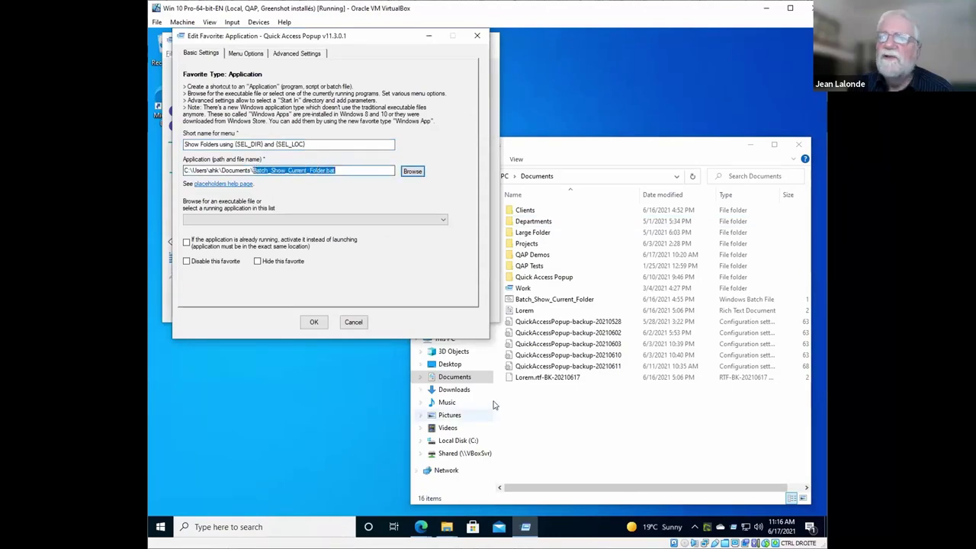
pyautogui.click(537, 342)
pyautogui.click(513, 300)
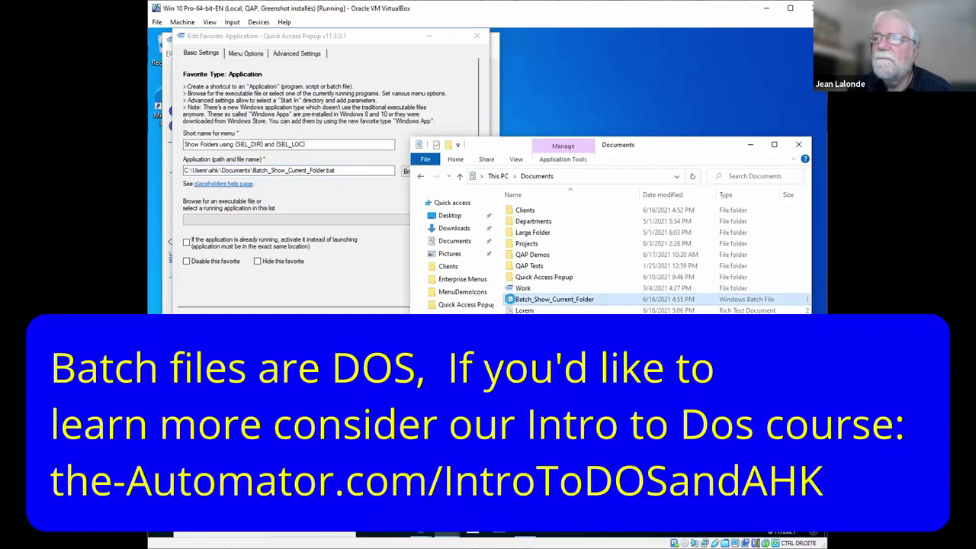
pyautogui.rightClick(511, 302)
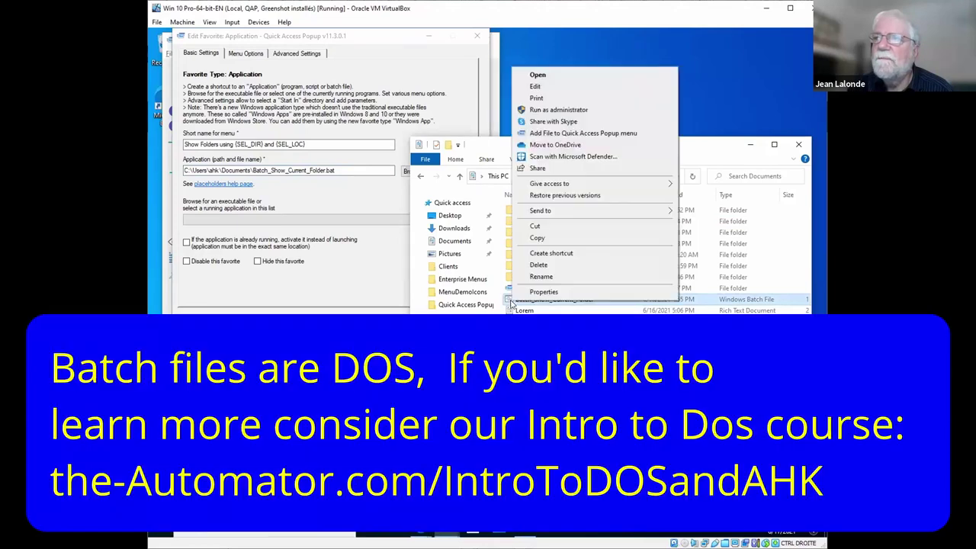
pyautogui.click(529, 86)
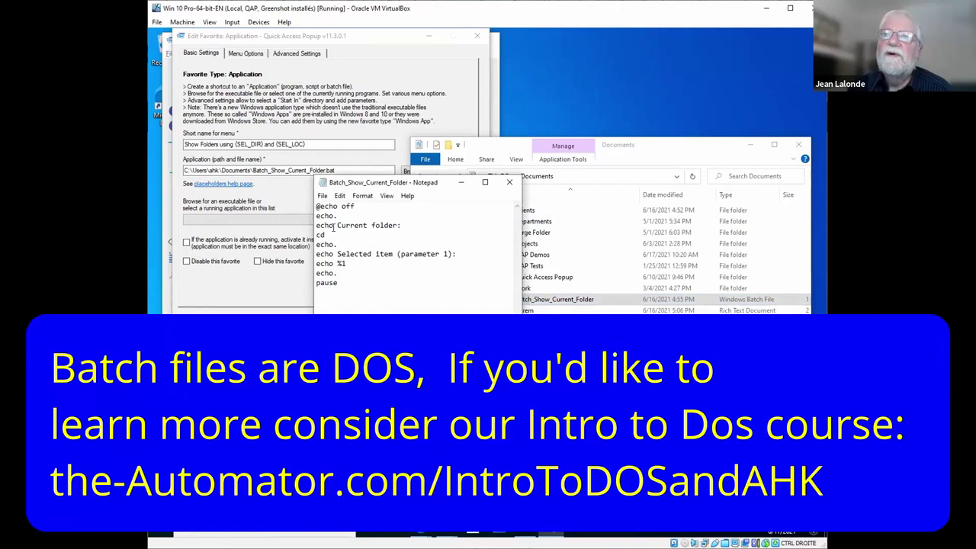
# Step: Examine the batch script's current-folder and selected-item lines and its %1 parameter, and close the file unchanged
pyautogui.moveTo(337, 225); pyautogui.dragTo(458, 254)
pyautogui.click(458, 254)
pyautogui.click(339, 263)
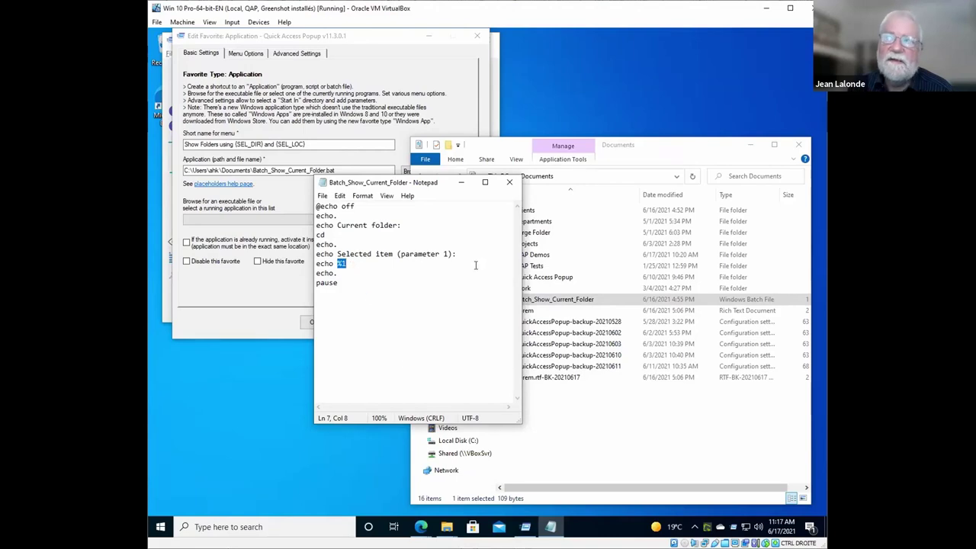
pyautogui.click(510, 183)
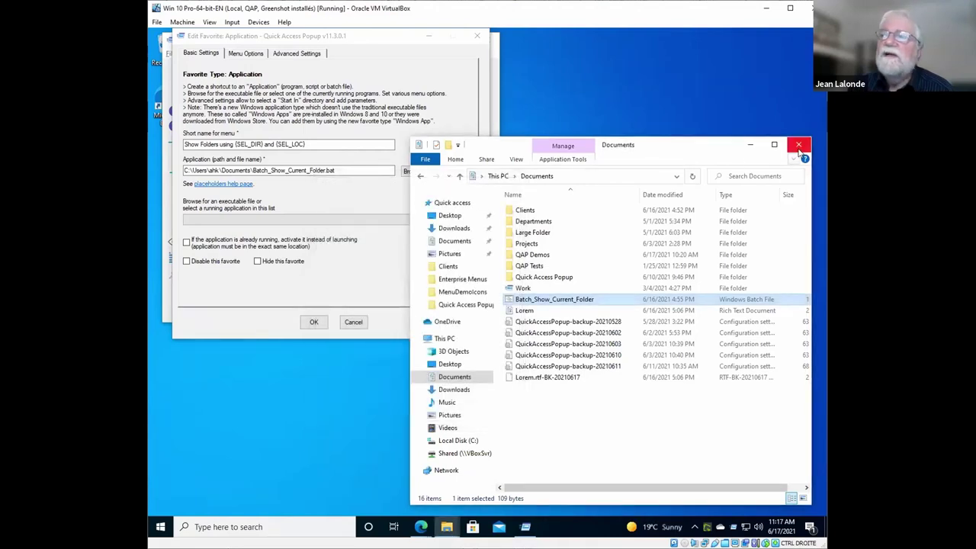
# Step: Dismiss the Show Folders favorite's settings without changes and select the snippet "The {SEL_NAME} file is..." in the Main menu list
pyautogui.click(348, 327)
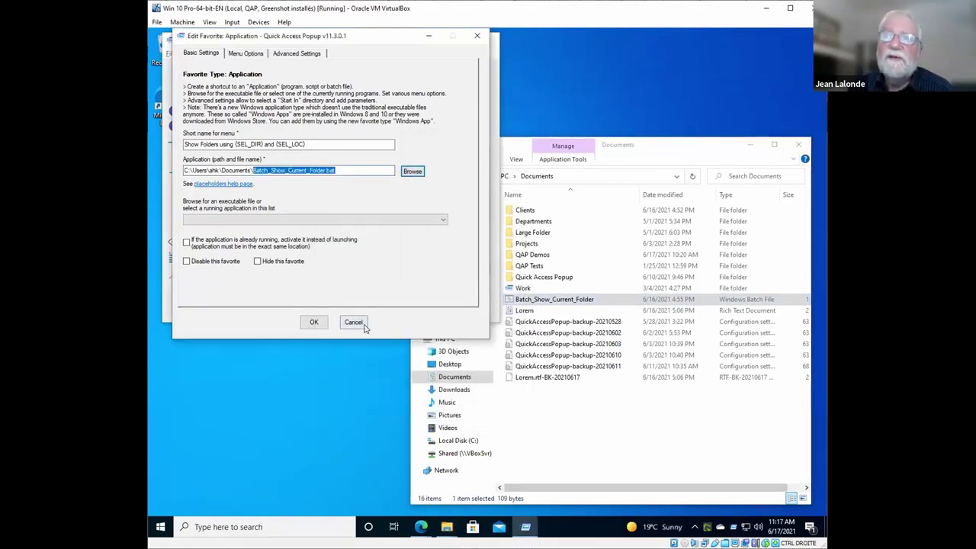
pyautogui.click(352, 322)
pyautogui.click(203, 153)
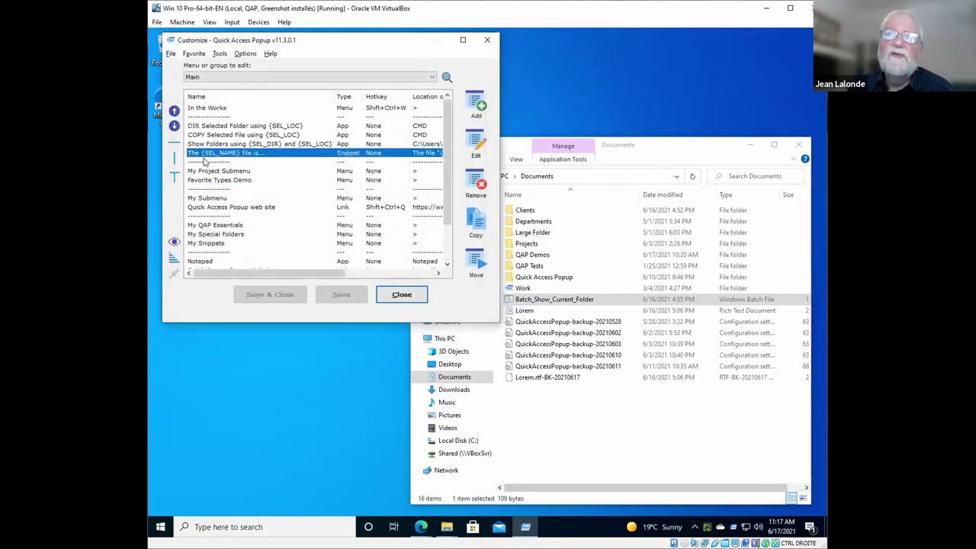
# Step: Open the Lorem rich text document from the Documents folder in WordPad
pyautogui.click(553, 416)
pyautogui.click(513, 315)
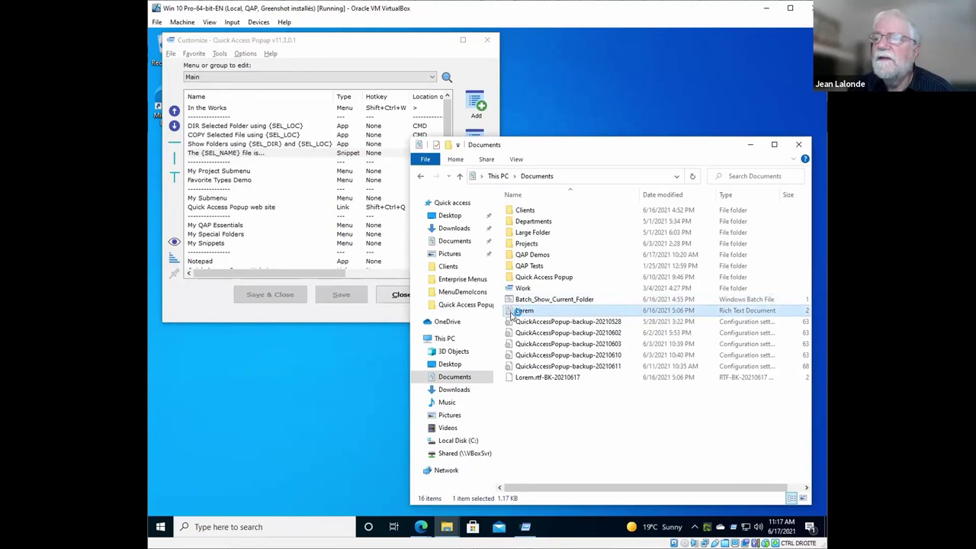
pyautogui.doubleClick(513, 314)
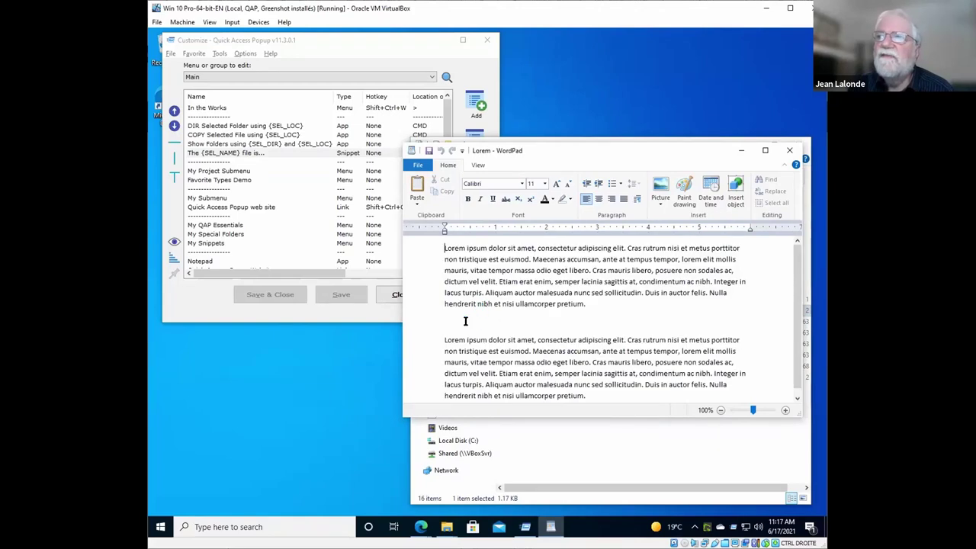
# Step: Select the QuickAccessPopup-backup-20210528 file in Documents and launch the "The {SEL_NAME} file is..." snippet on it
pyautogui.click(538, 441)
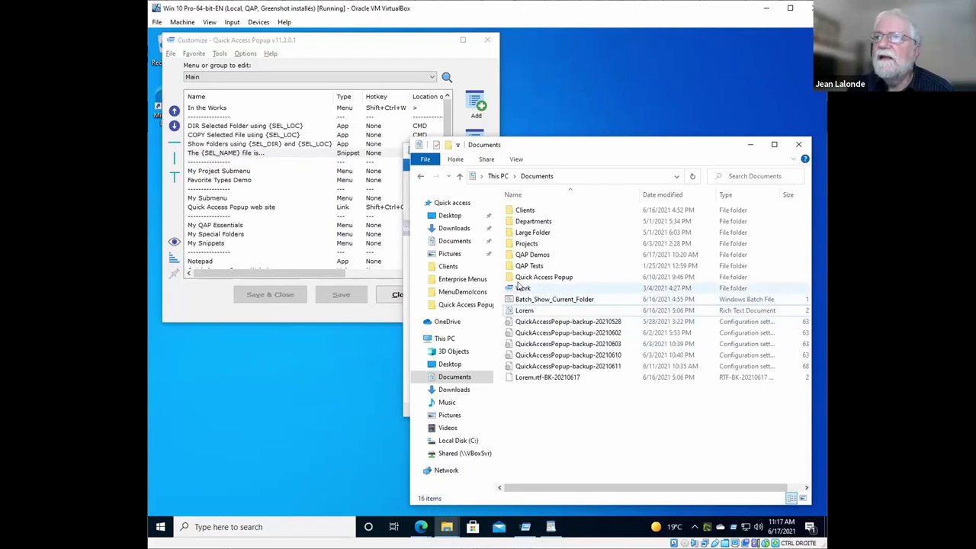
pyautogui.click(511, 325)
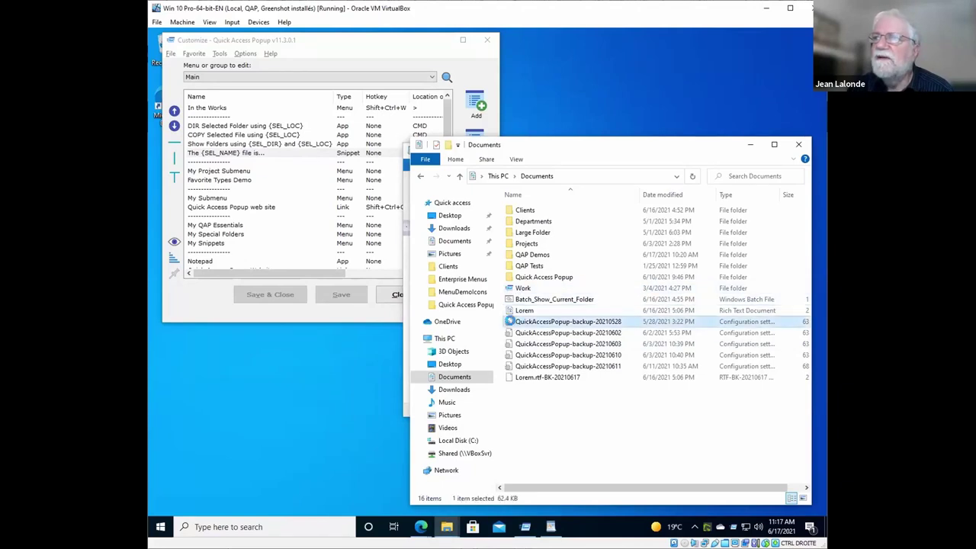
pyautogui.middleClick(511, 325)
pyautogui.click(524, 292)
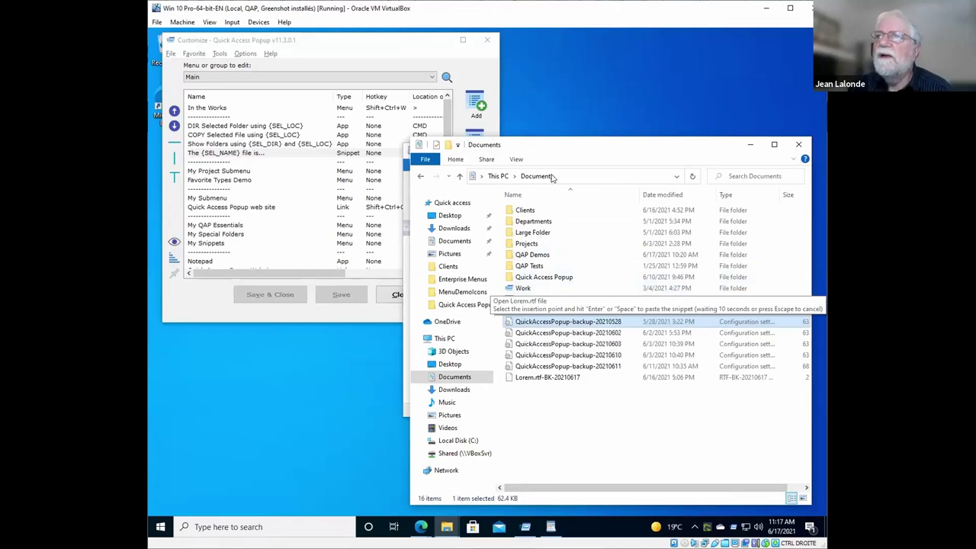
# Step: Move the Documents window off the Lorem document, paste the snippet between its two paragraphs, and highlight the pasted line
pyautogui.moveTo(534, 145); pyautogui.dragTo(342, 209)
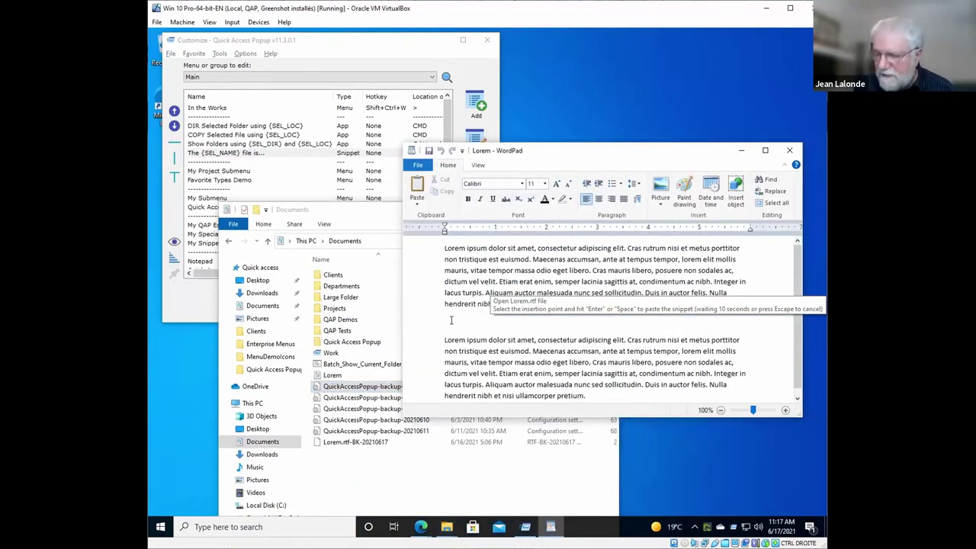
pyautogui.click(451, 320)
pyautogui.press('Return')
pyautogui.moveTo(444, 321); pyautogui.dragTo(663, 324)
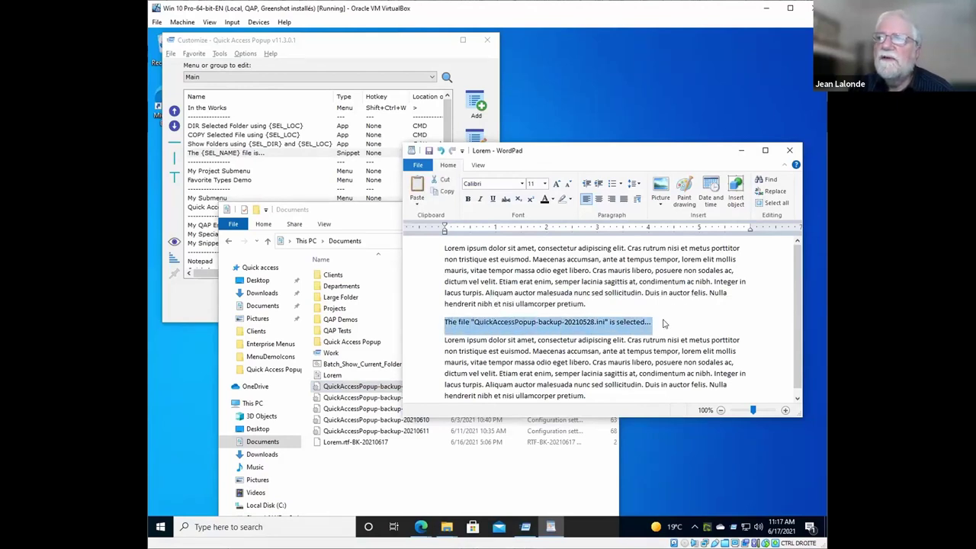
# Step: Compare the {SEL_NAME} snippet's content with the line pasted in the Lorem document, and dismiss the snippet's settings unchanged
pyautogui.click(599, 321)
pyautogui.doubleClick(227, 156)
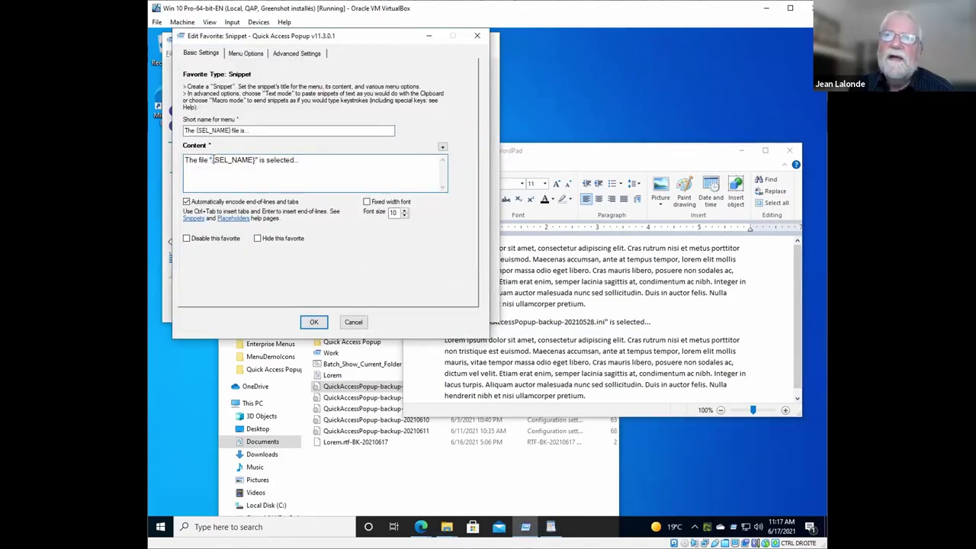
pyautogui.doubleClick(213, 160)
pyautogui.click(237, 159)
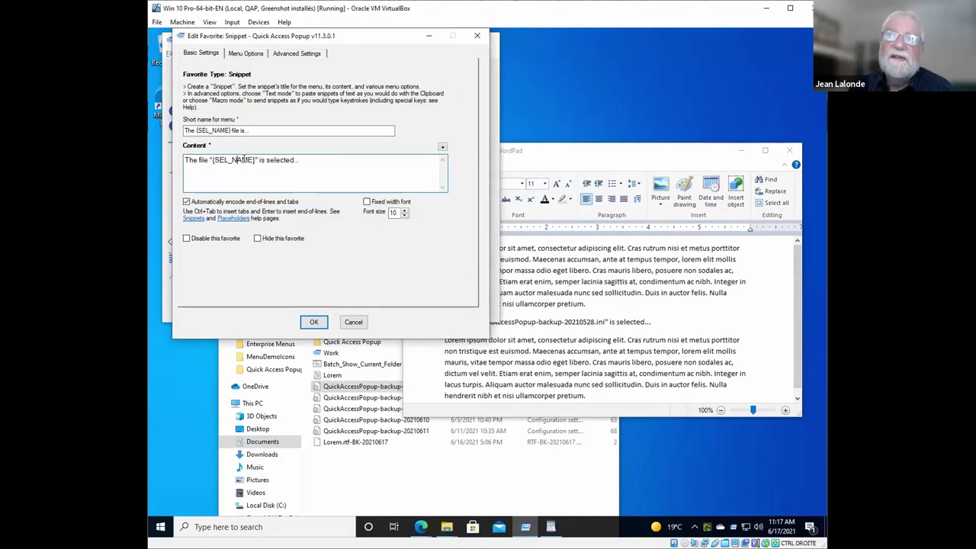
pyautogui.click(466, 321)
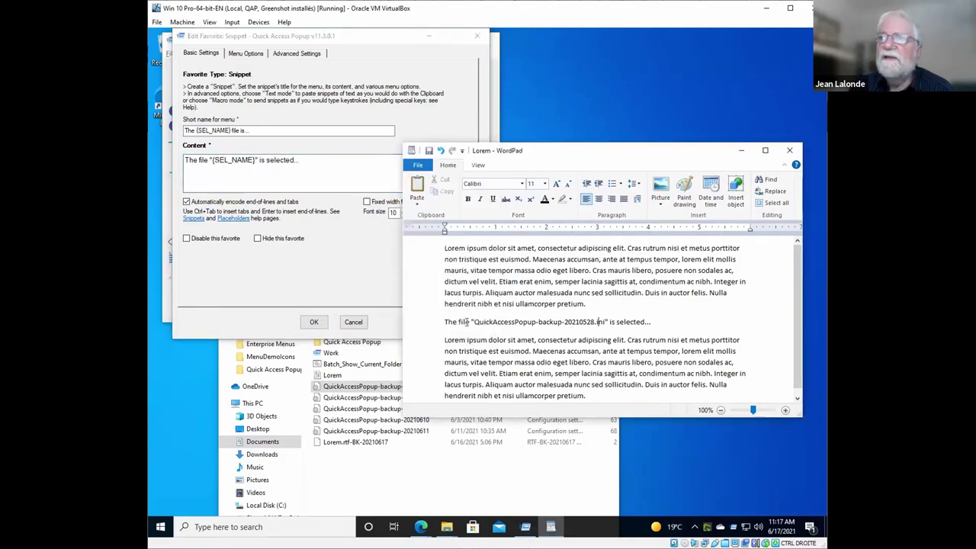
pyautogui.moveTo(465, 321); pyautogui.dragTo(624, 322)
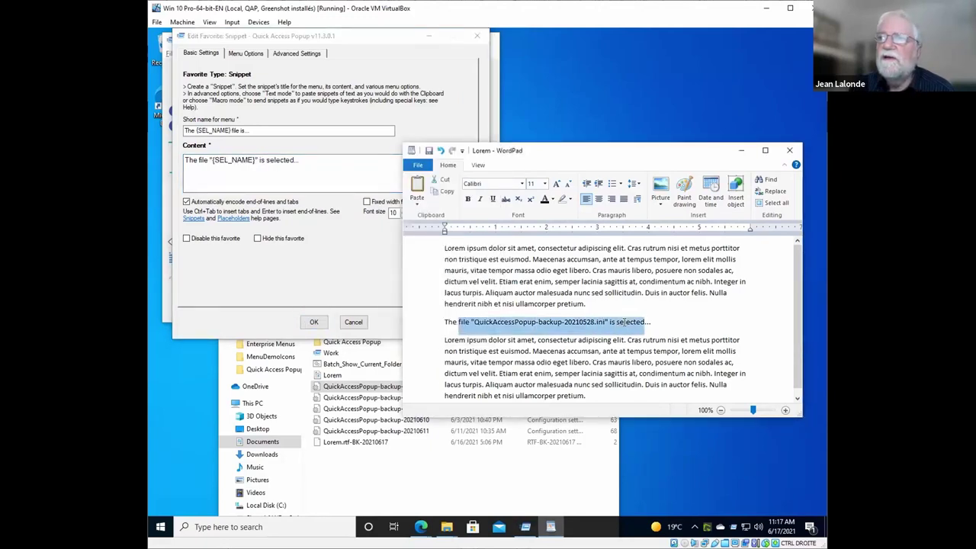
pyautogui.click(267, 176)
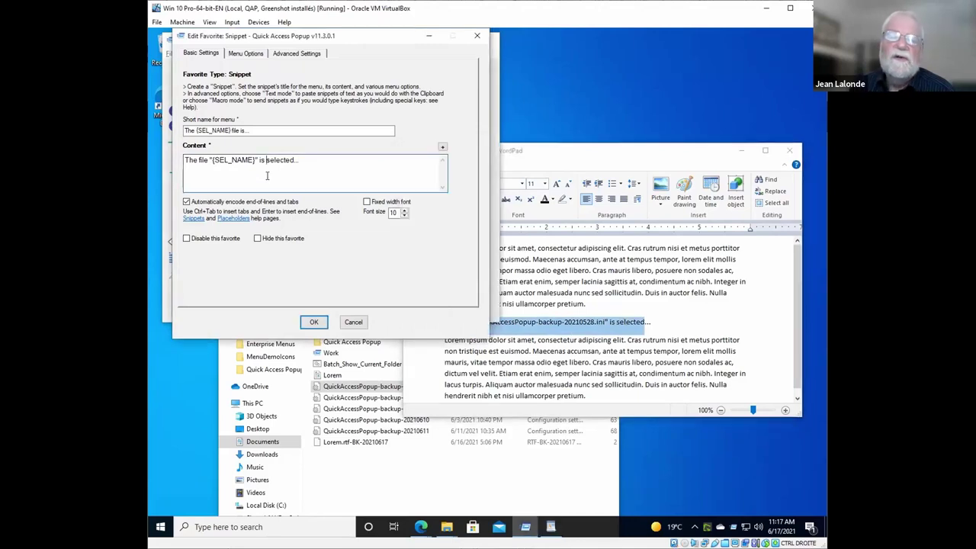
pyautogui.click(353, 322)
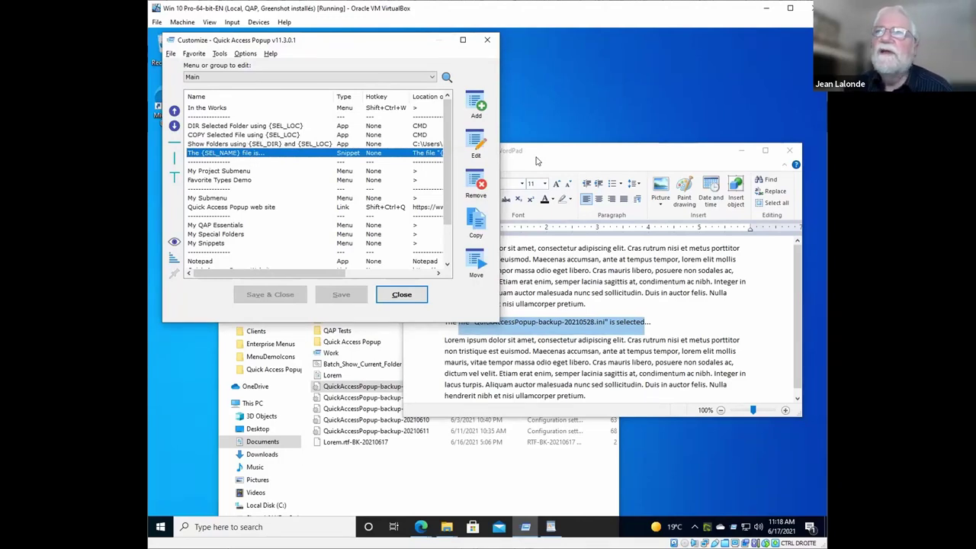
# Step: Check the advanced settings of the DIR Selected Folder favorite and the Quick Access Popup website's home page, and close the browser
pyautogui.doubleClick(215, 127)
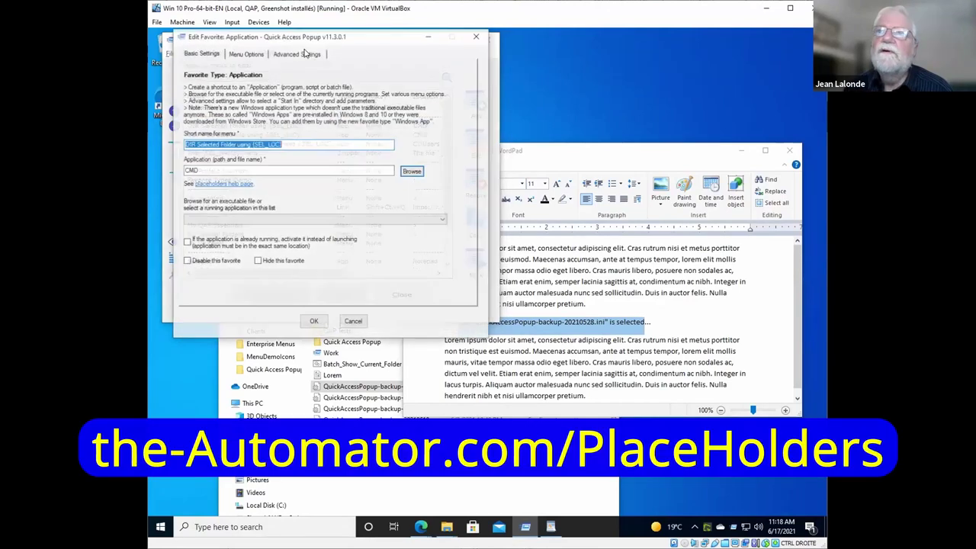
pyautogui.click(305, 53)
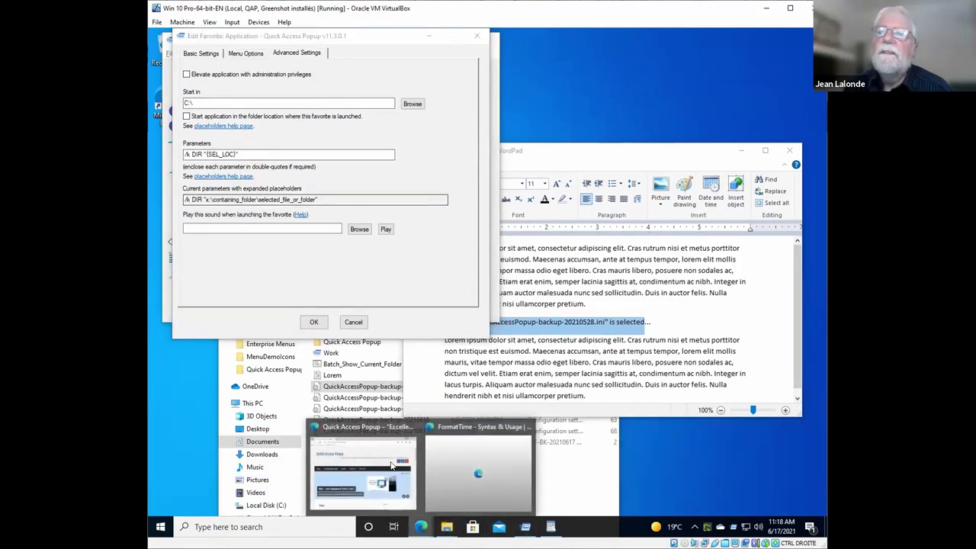
pyautogui.scroll(-2, 503, 279)
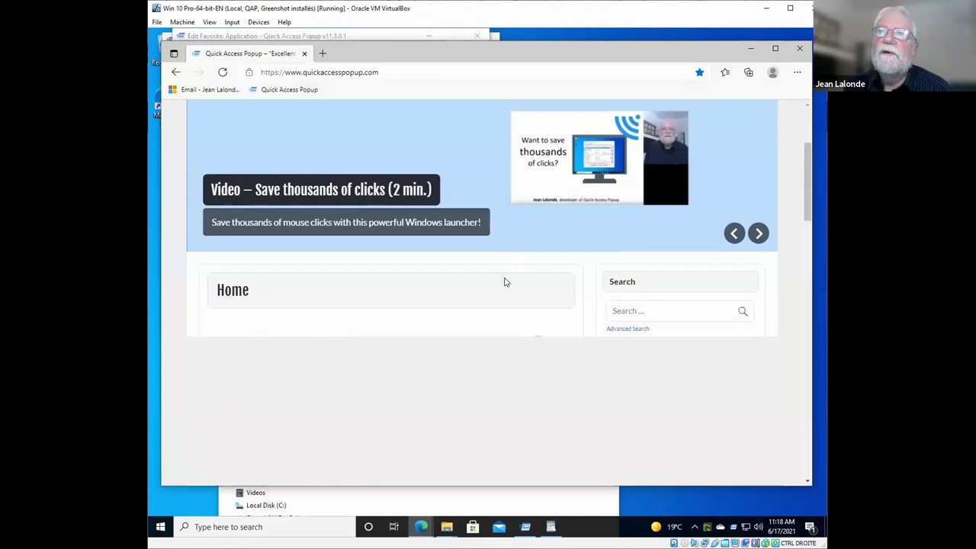
pyautogui.scroll(2, 501, 270)
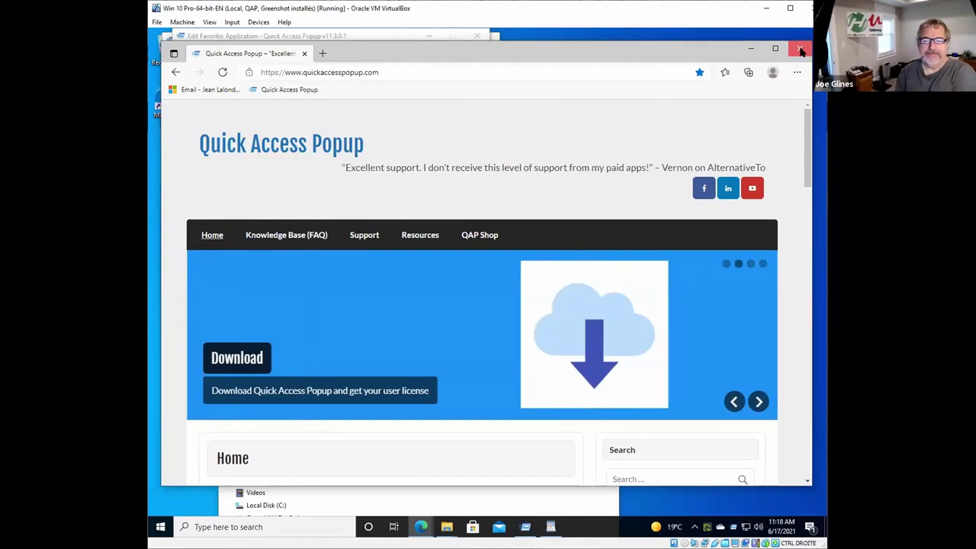
pyautogui.click(800, 48)
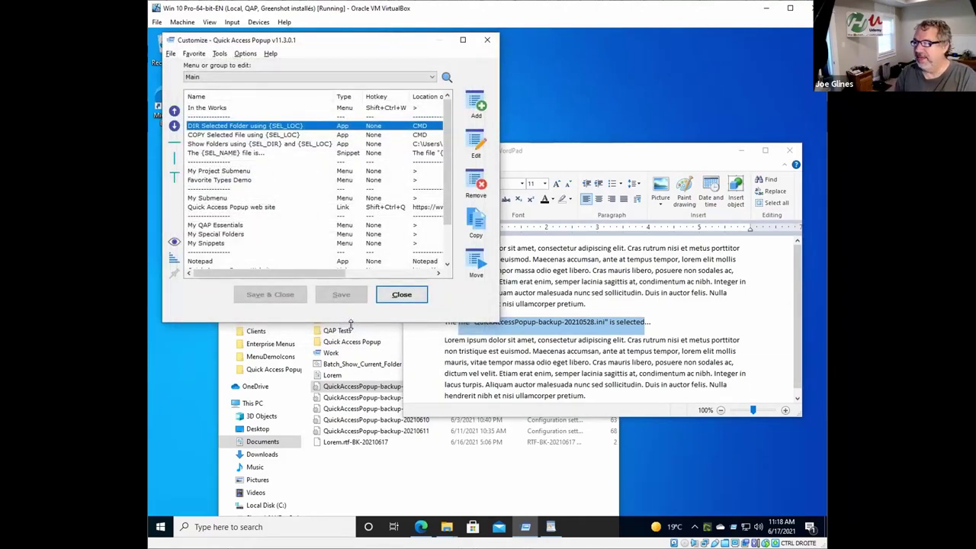
# Step: Set the DIR Selected Folder favorite's parameters to /k DIR {SEL_NAME} and leave its settings open
pyautogui.doubleClick(219, 126)
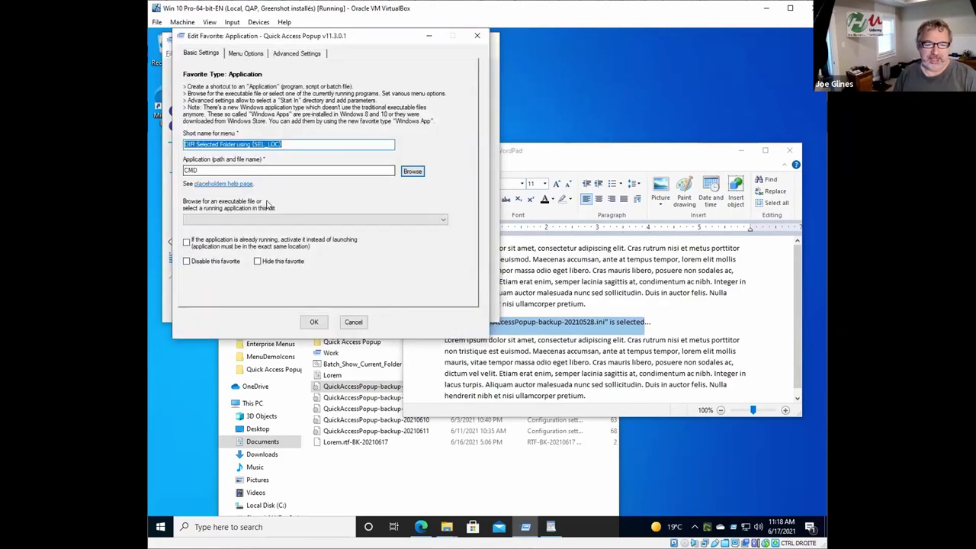
pyautogui.click(298, 54)
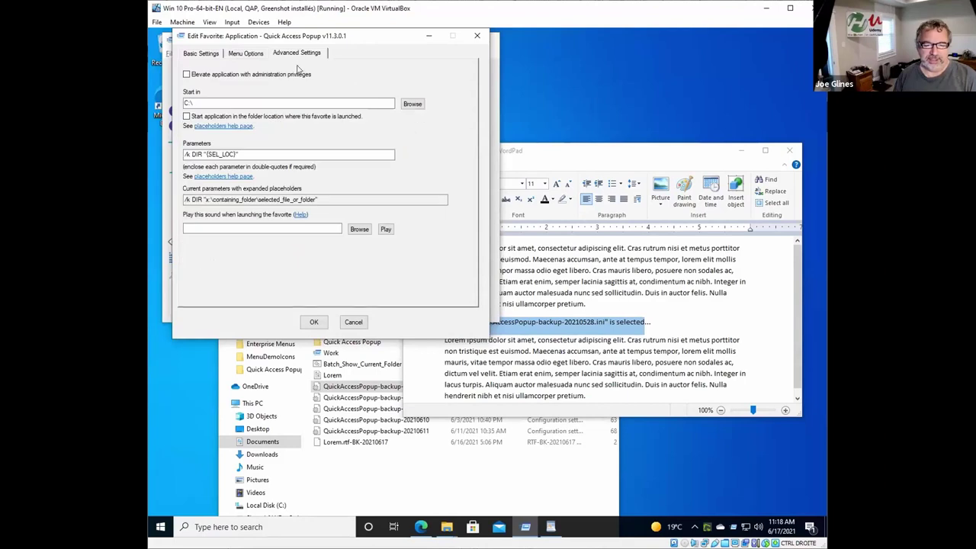
pyautogui.doubleClick(205, 154)
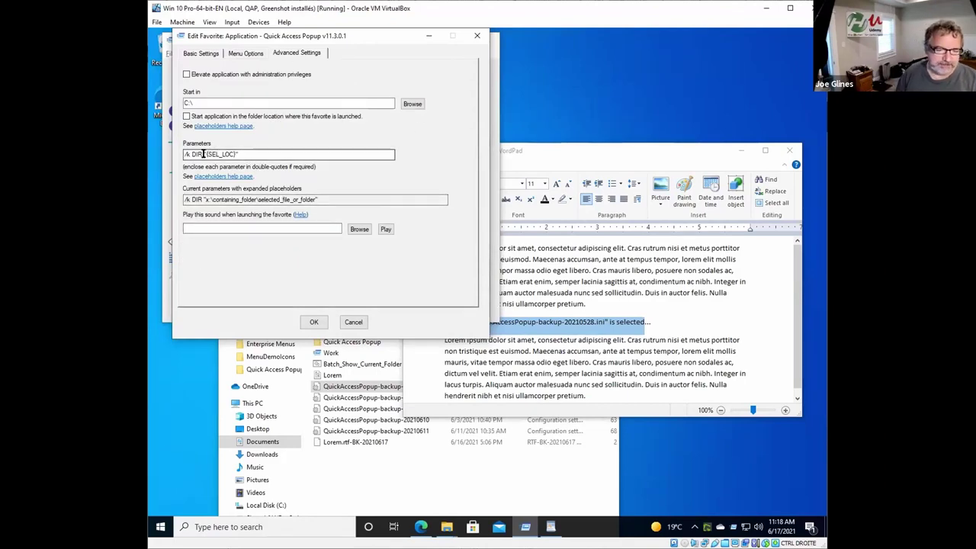
pyautogui.keyDown('shift'); pyautogui.click(352, 156); pyautogui.keyUp('shift')
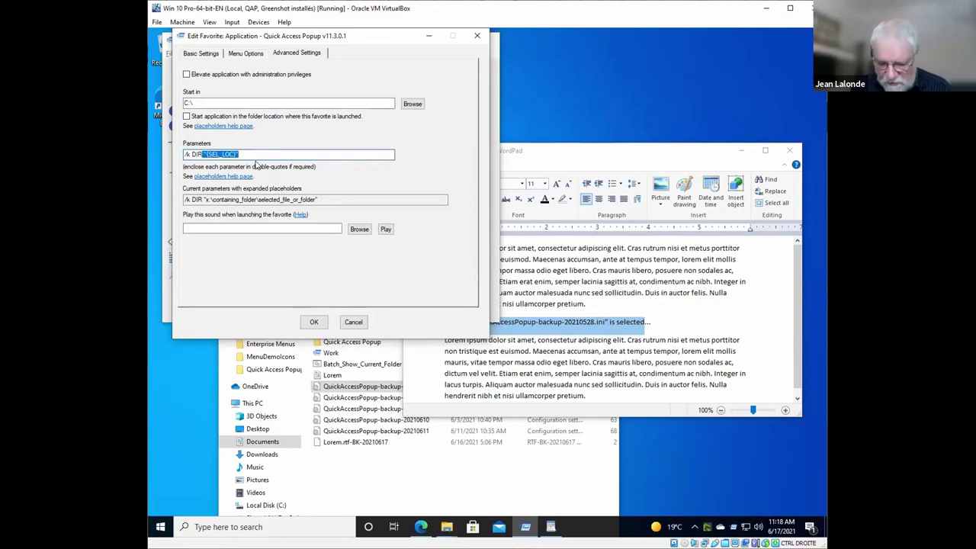
pyautogui.press('Delete')
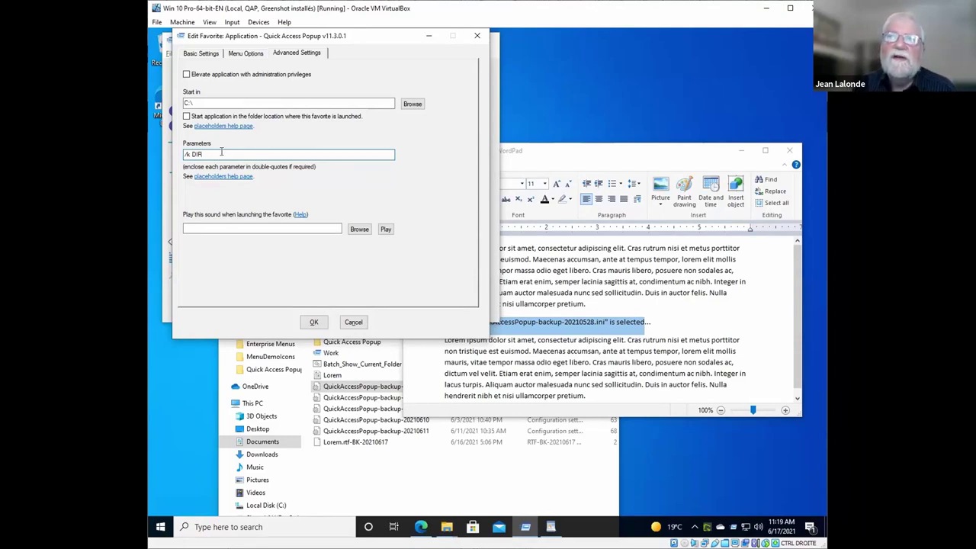
pyautogui.write('{}')
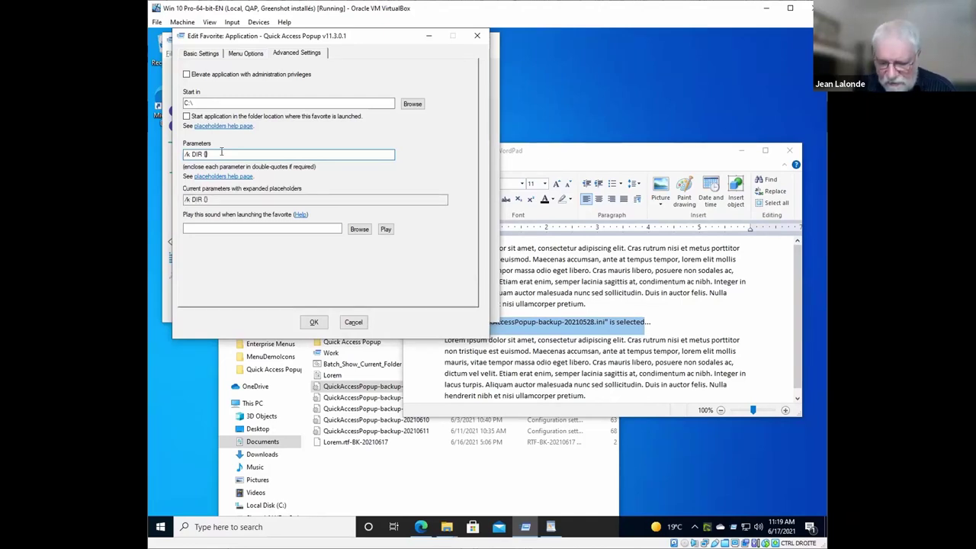
pyautogui.write('SEL')
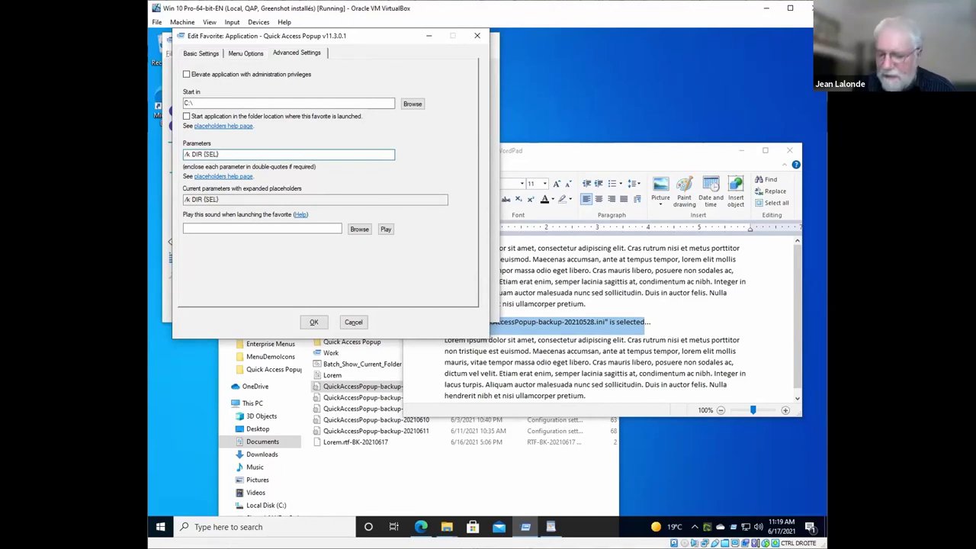
pyautogui.write('_NAMEW')
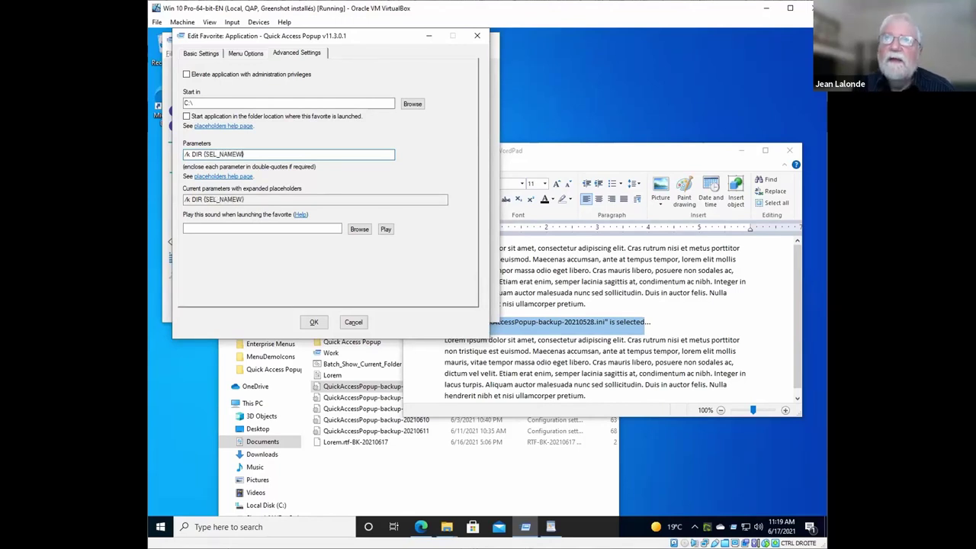
pyautogui.press('BackSpace')
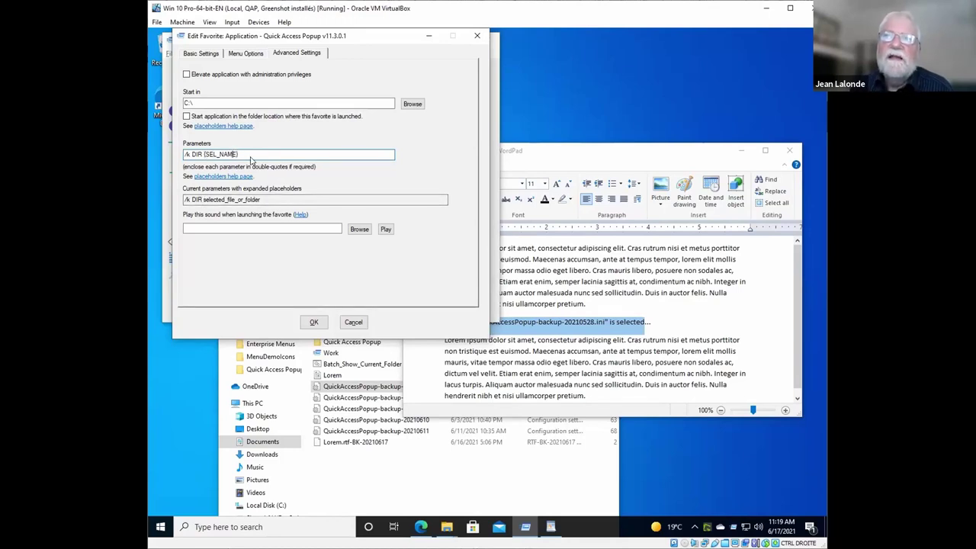
# Step: Replace {SEL_NAME} with {SEL_DIR} in the favorite's parameters and highlight the expanded folder path in the preview
pyautogui.hotkey('shift', 'Left')
pyautogui.hotkey('shift', 'Left')
pyautogui.hotkey('shift', 'Left')
pyautogui.hotkey('shift', 'Left')
pyautogui.hotkey('shift', 'Left')
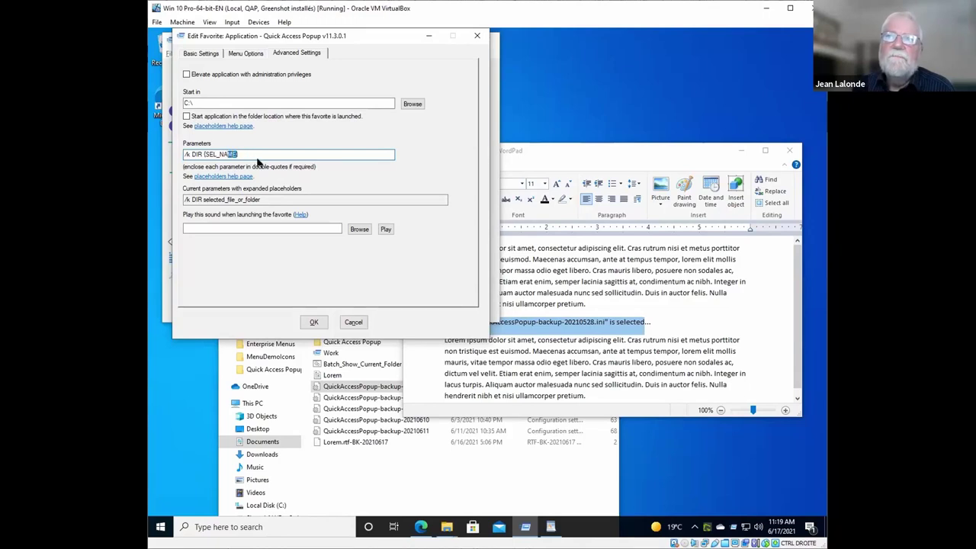
pyautogui.write('DIR}')
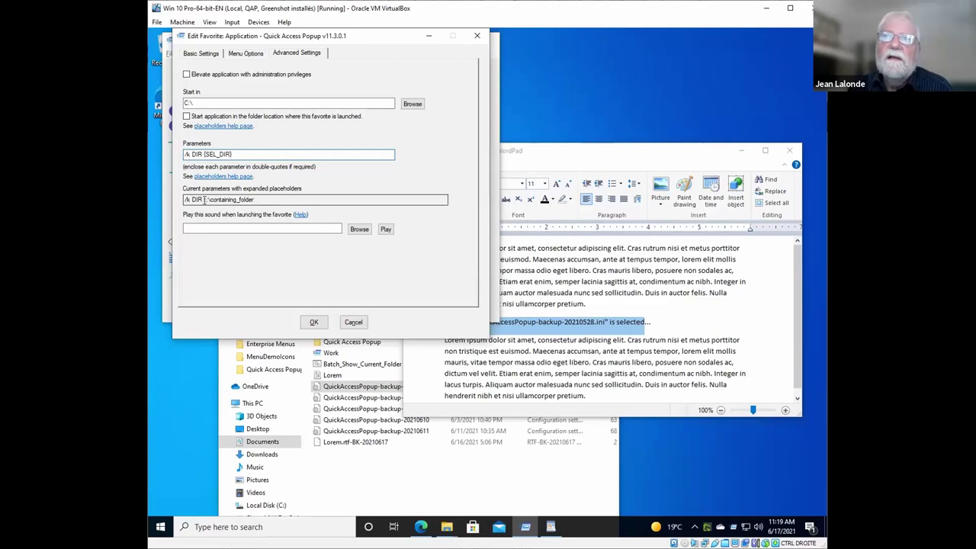
pyautogui.moveTo(204, 200); pyautogui.dragTo(259, 200)
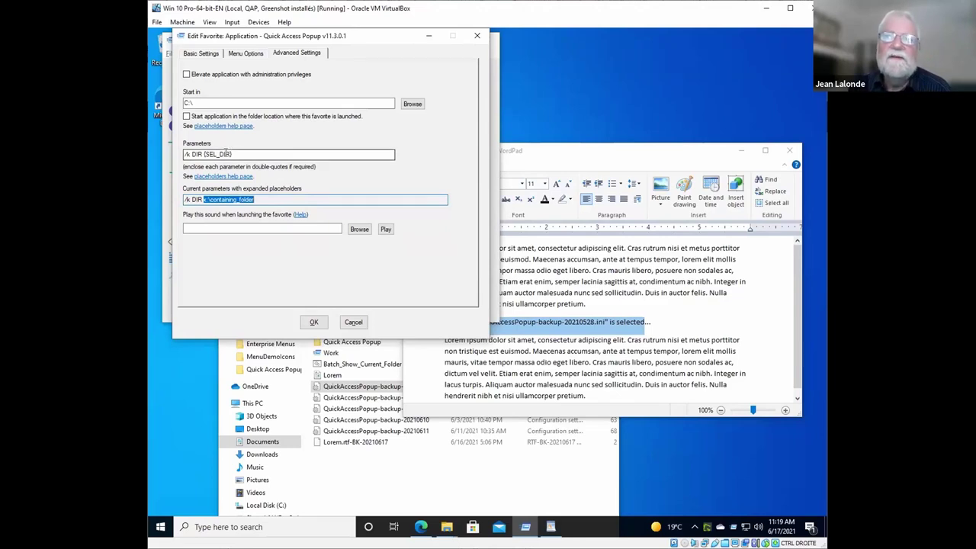
# Step: Append the {SEL_EXT} placeholder after {SEL_DIR} in the favorite's parameters
pyautogui.click(256, 156)
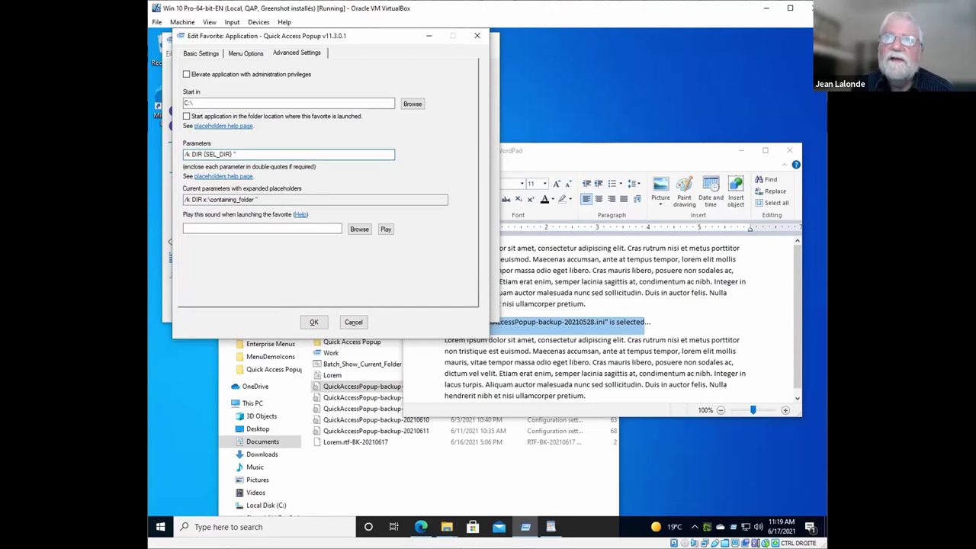
pyautogui.write('{')
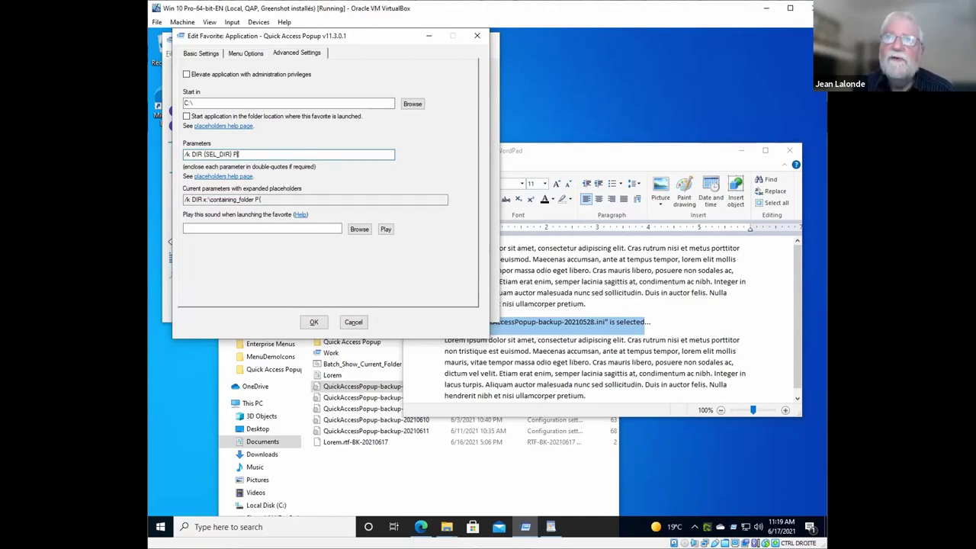
pyautogui.press('BackSpace')
pyautogui.write('(')
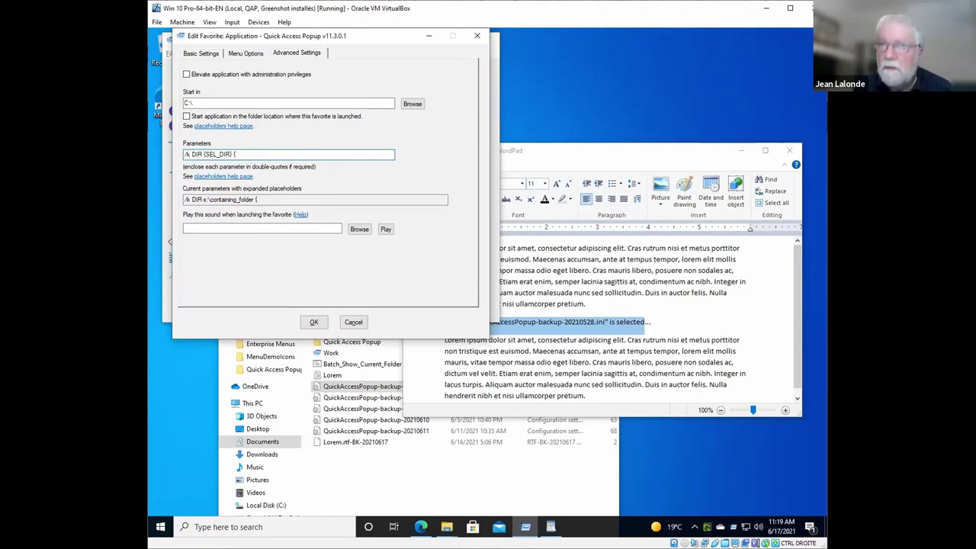
pyautogui.write(')')
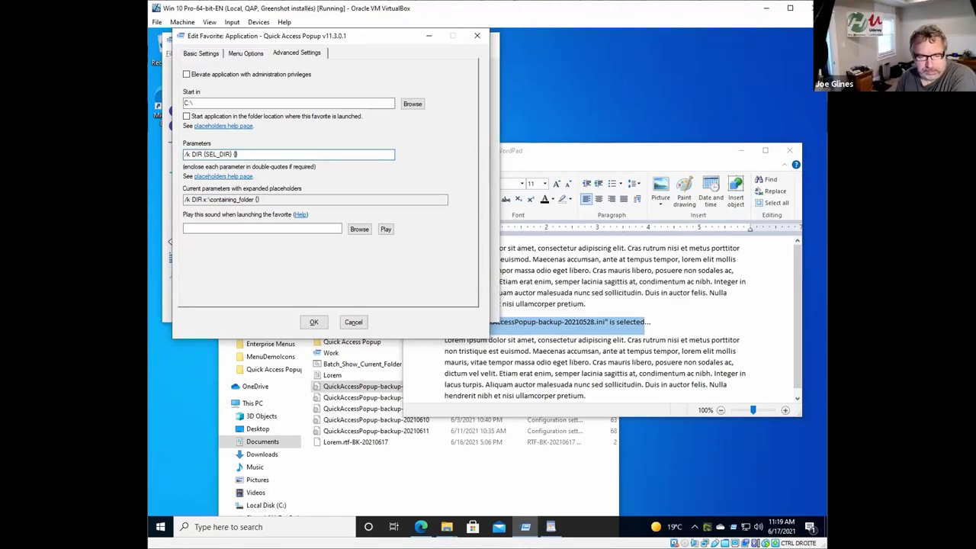
pyautogui.write('SEL_EXT')
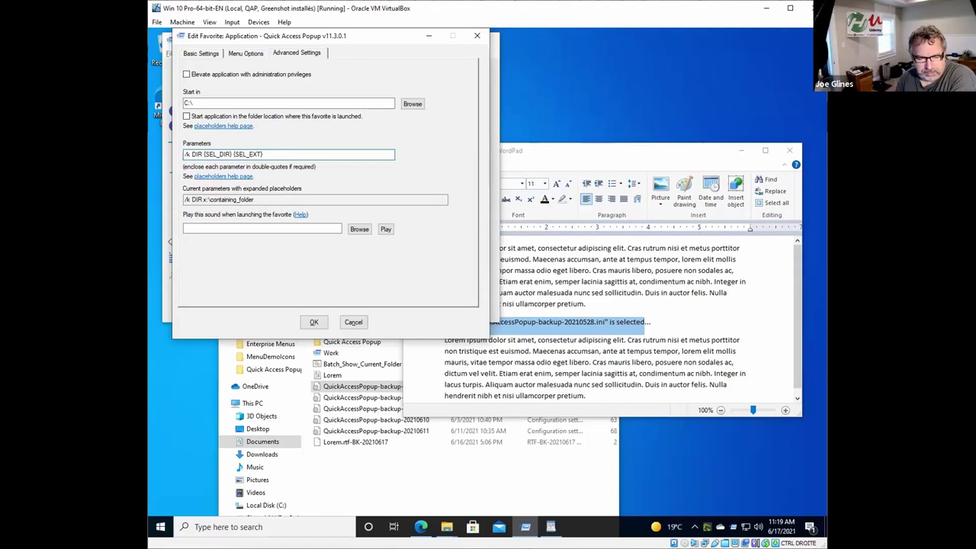
# Step: Remove the {SEL_EXT} placeholder from the DIR Selected Folder favorite's parameters and discard the edits to the favorite
pyautogui.moveTo(263, 154); pyautogui.dragTo(232, 154)
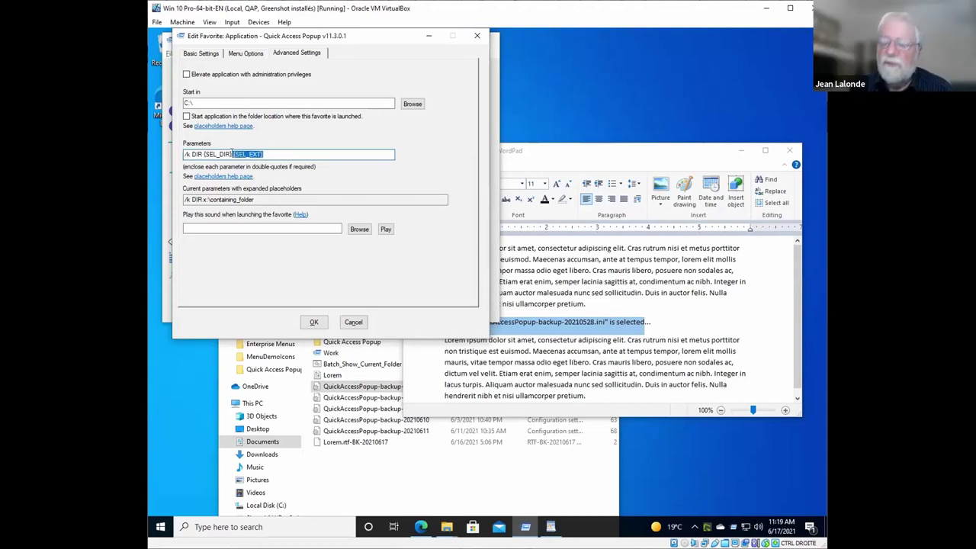
pyautogui.press('Delete')
pyautogui.click(257, 199)
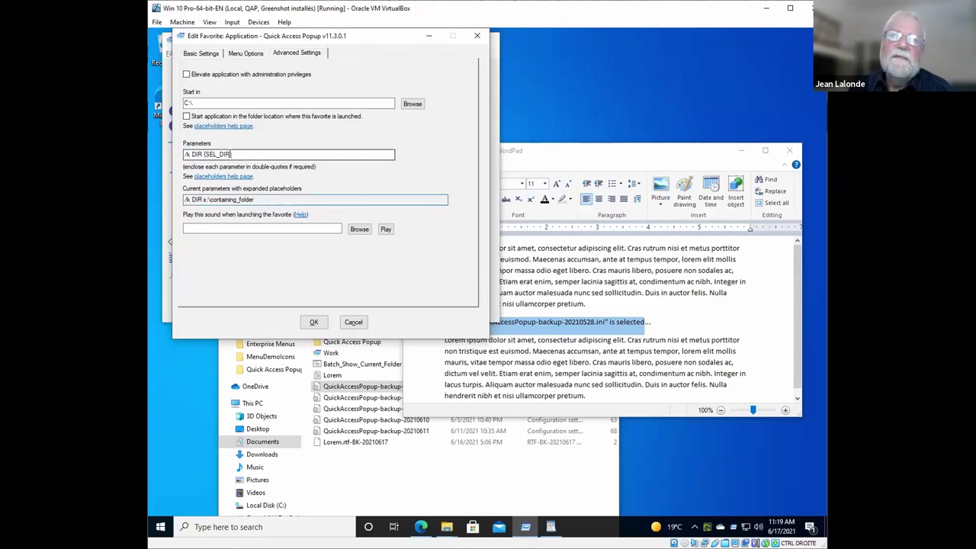
pyautogui.click(222, 154)
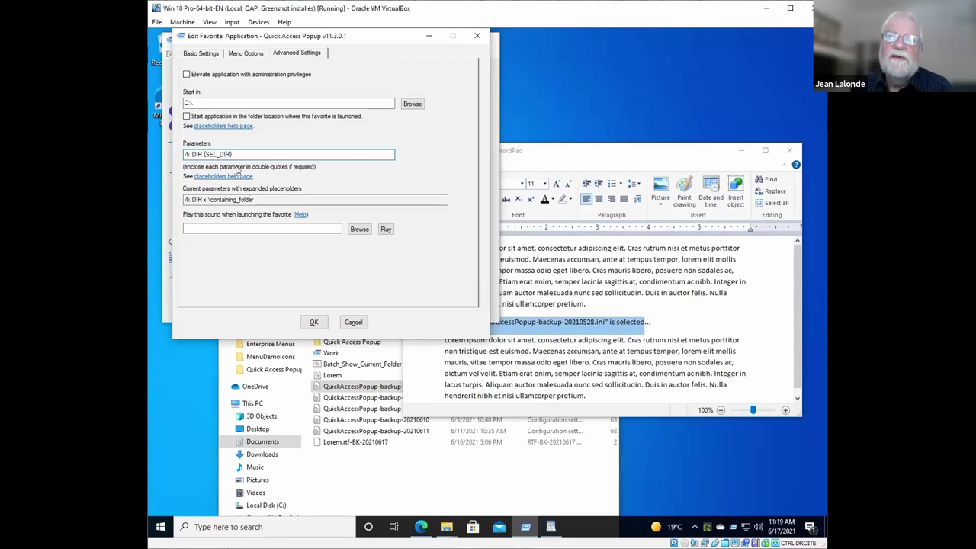
pyautogui.moveTo(238, 154); pyautogui.dragTo(199, 153)
pyautogui.click(212, 152)
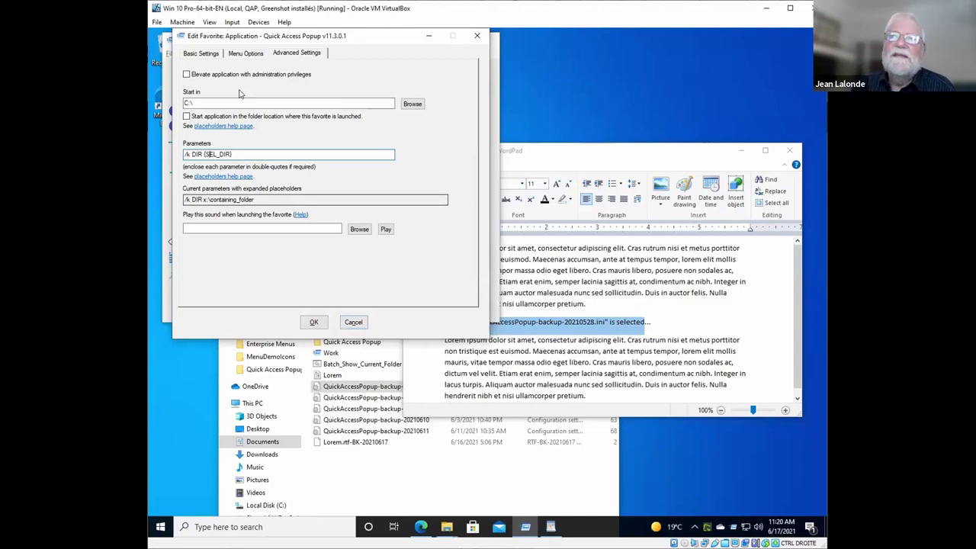
pyautogui.click(353, 322)
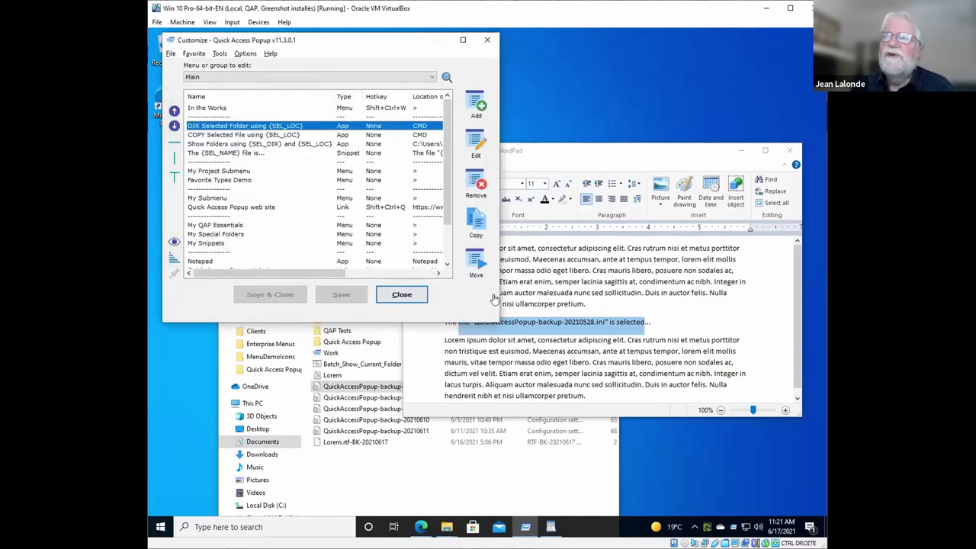
pyautogui.click(670, 478)
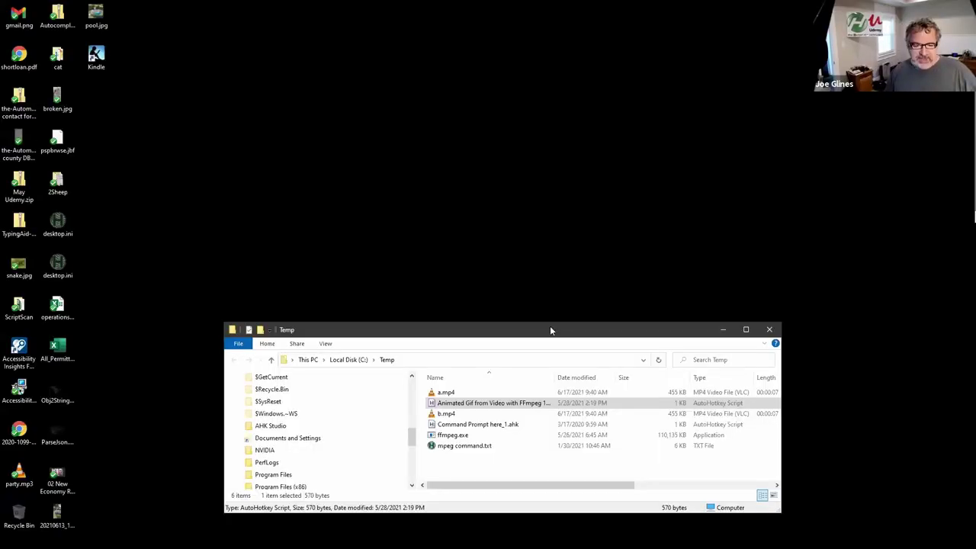
# Step: Move the Temp folder window higher on the desktop and point out the a.mp4 video file in it
pyautogui.moveTo(550, 325); pyautogui.dragTo(535, 86)
pyautogui.click(449, 155)
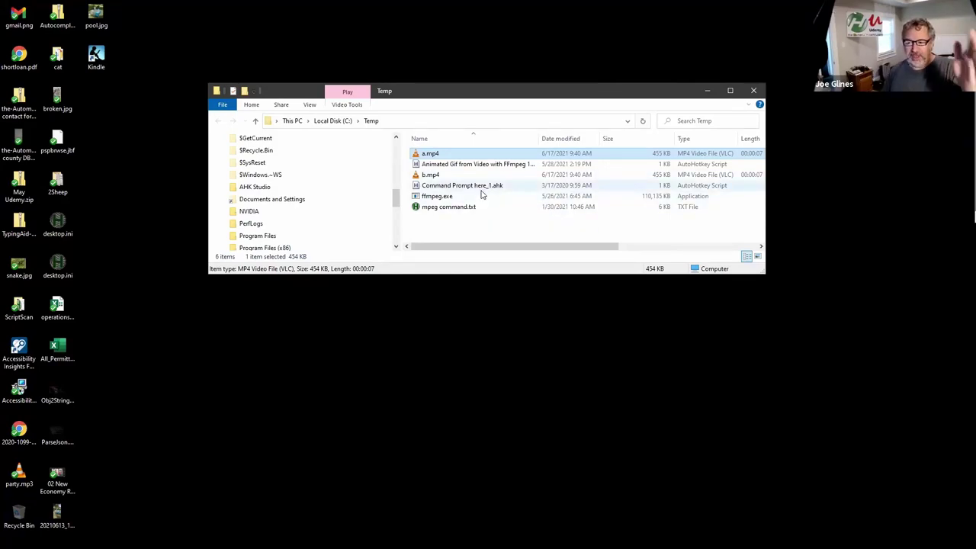
pyautogui.click(445, 154)
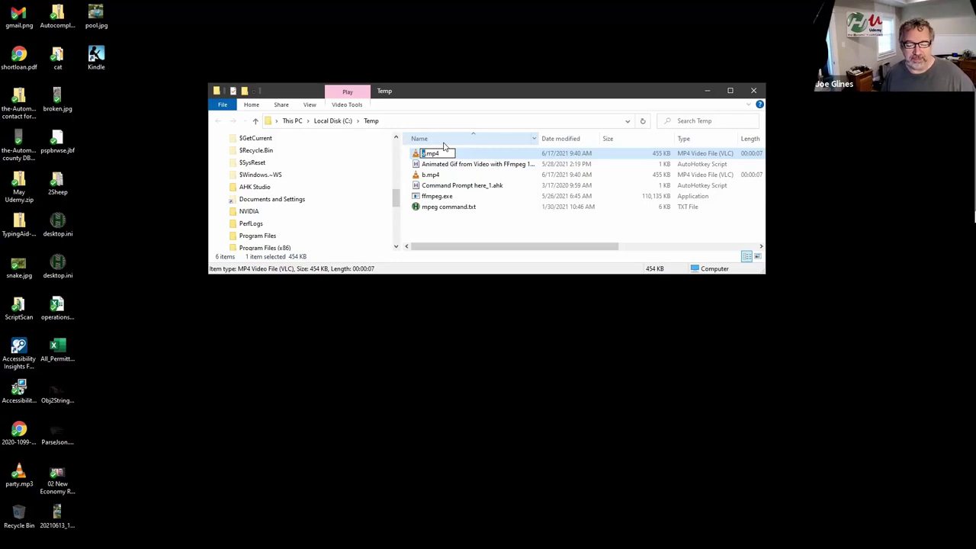
pyautogui.click(463, 210)
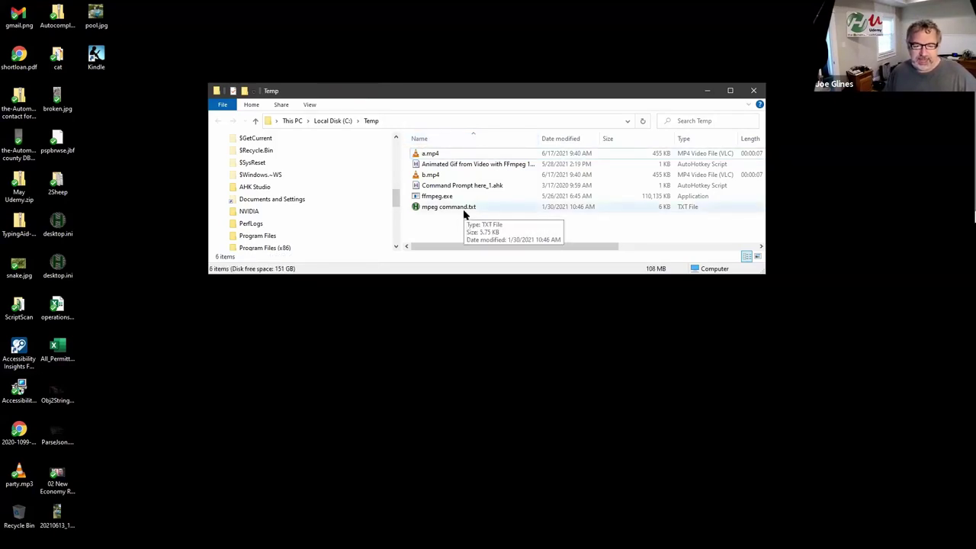
# Step: Customize the Quick Access Popup menu and open the ffmpeg favorite of the FFmpeg submenu for editing
pyautogui.rightClick(588, 194)
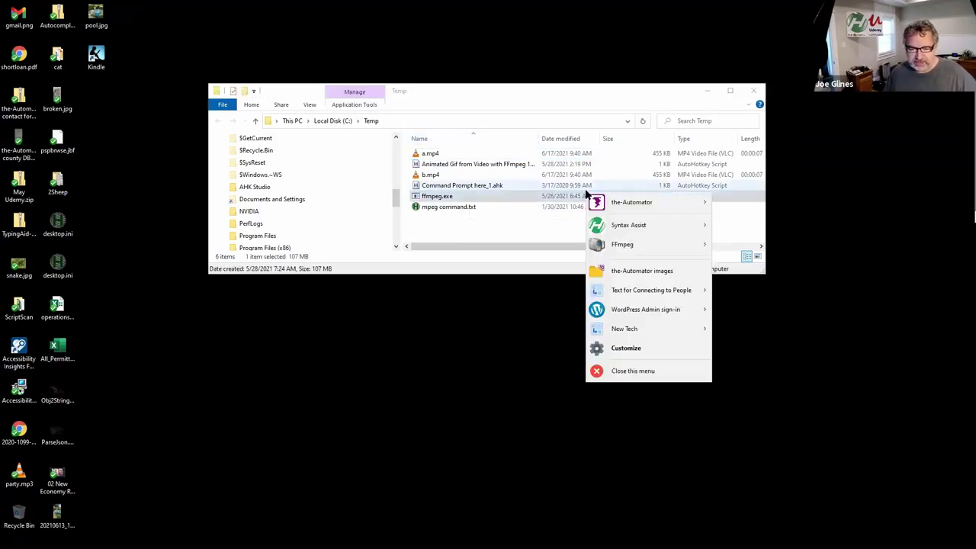
pyautogui.moveTo(625, 248)
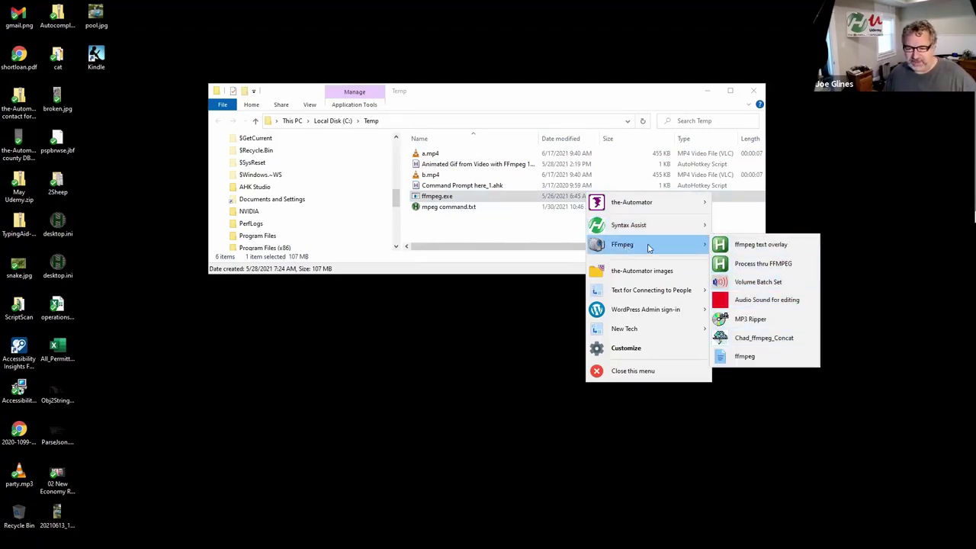
pyautogui.click(629, 349)
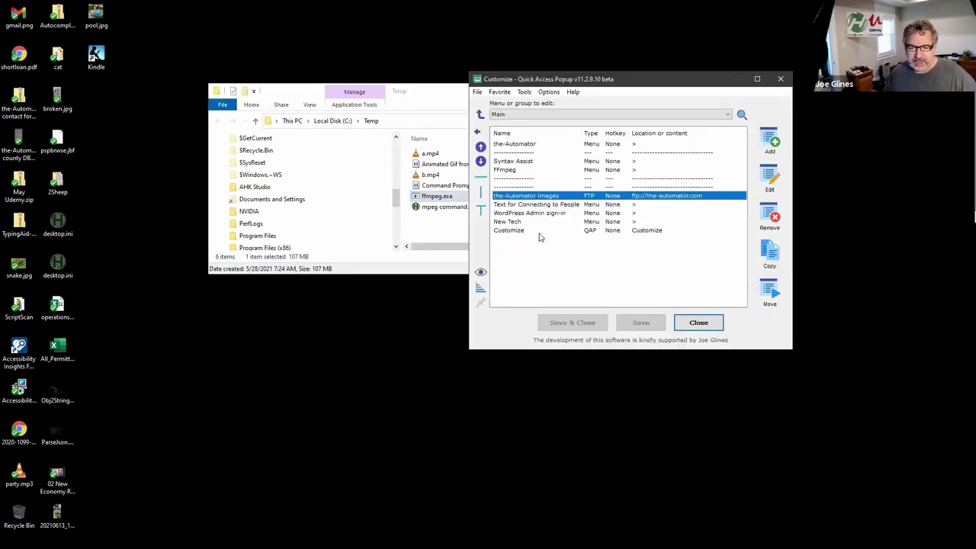
pyautogui.click(515, 170)
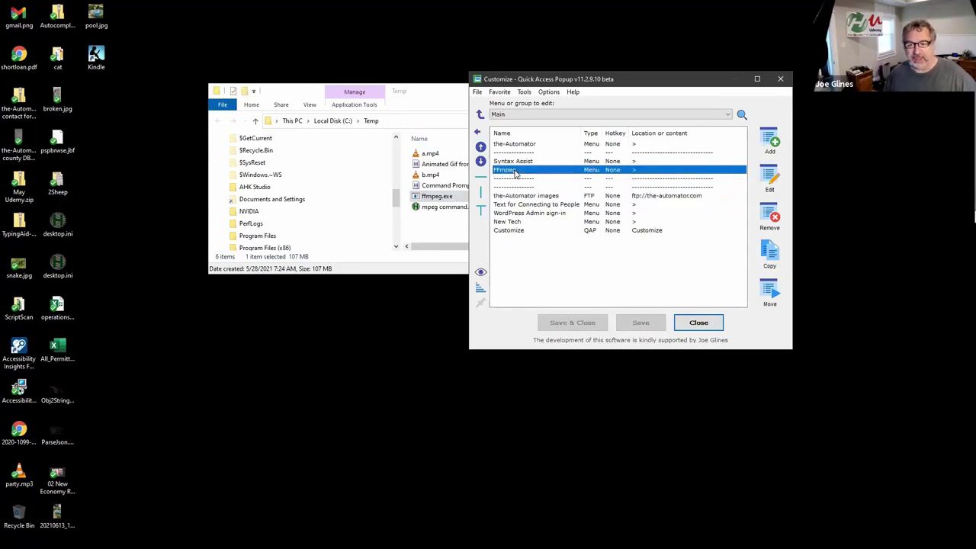
pyautogui.doubleClick(516, 171)
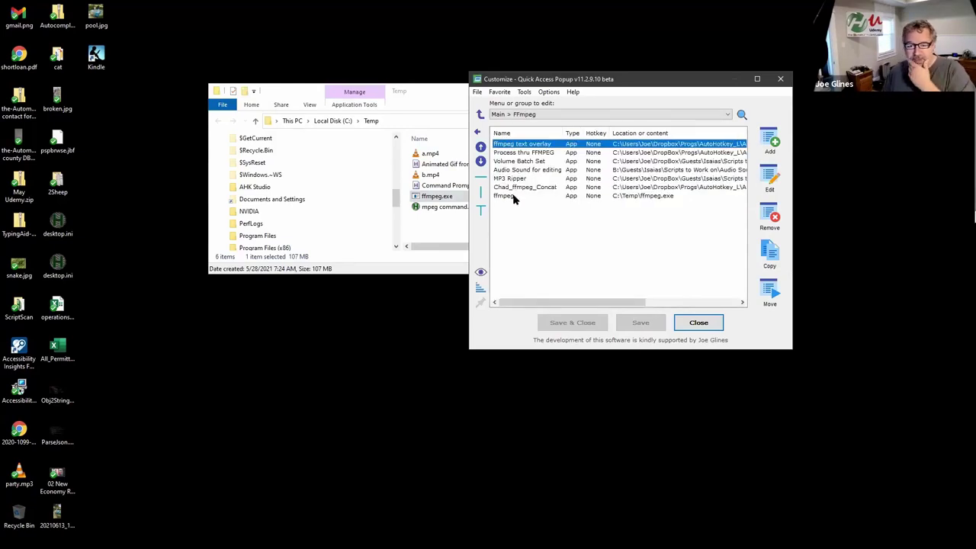
pyautogui.doubleClick(514, 197)
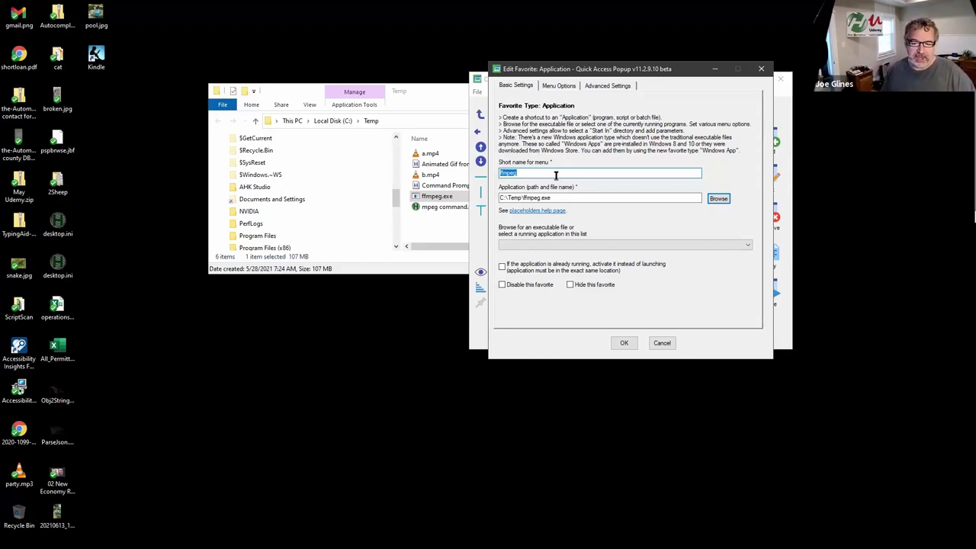
# Step: Rename the favorite as ffmpeg proc, review its application path and advanced settings, and save the change
pyautogui.click(554, 172)
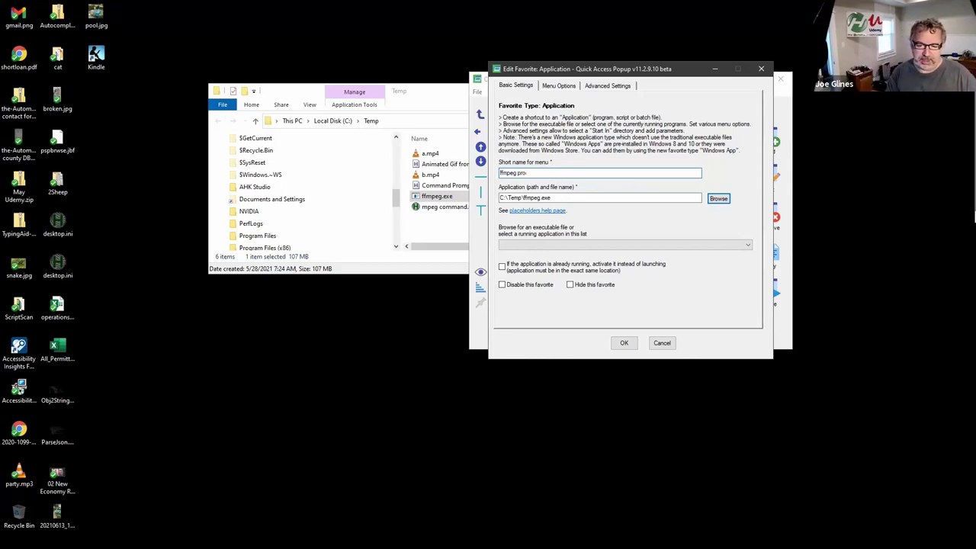
pyautogui.moveTo(696, 198); pyautogui.dragTo(488, 198)
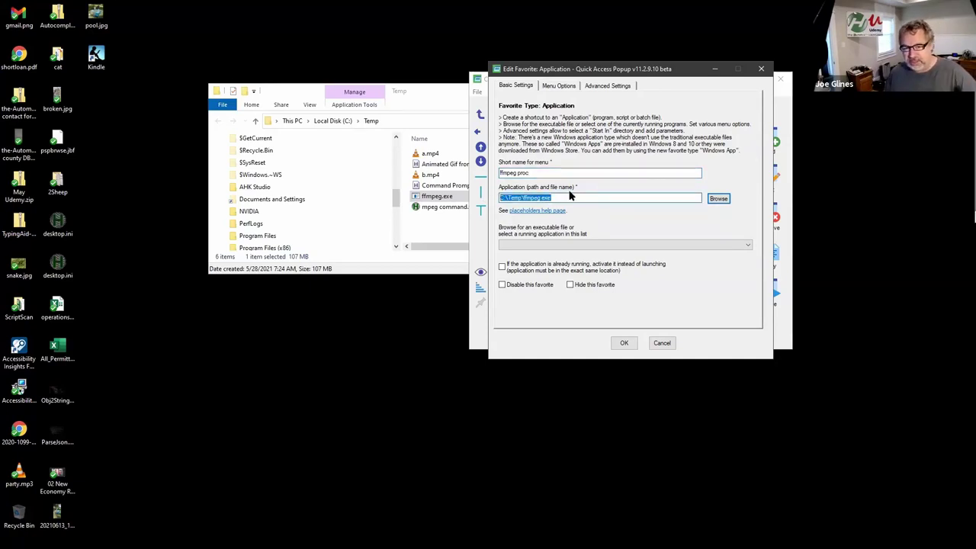
pyautogui.click(610, 86)
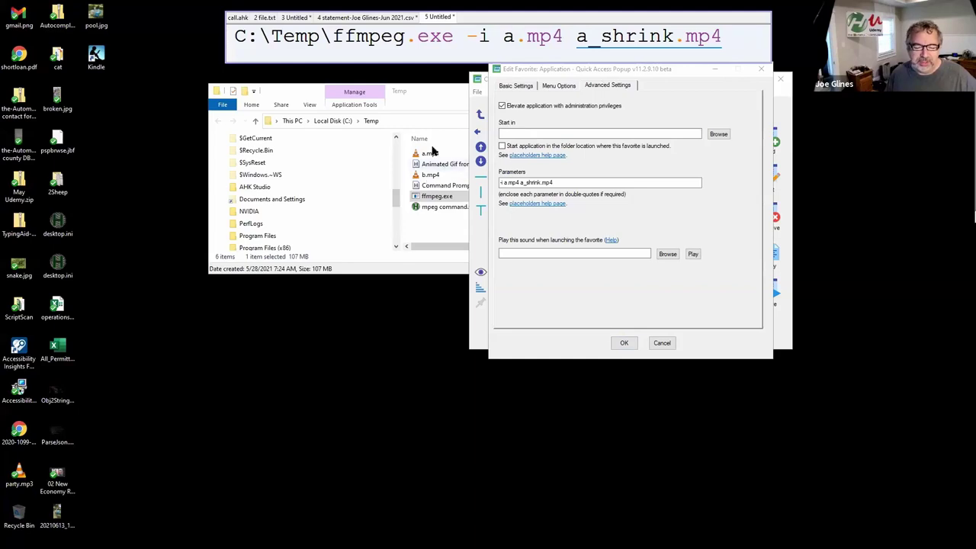
pyautogui.click(624, 343)
pyautogui.click(627, 322)
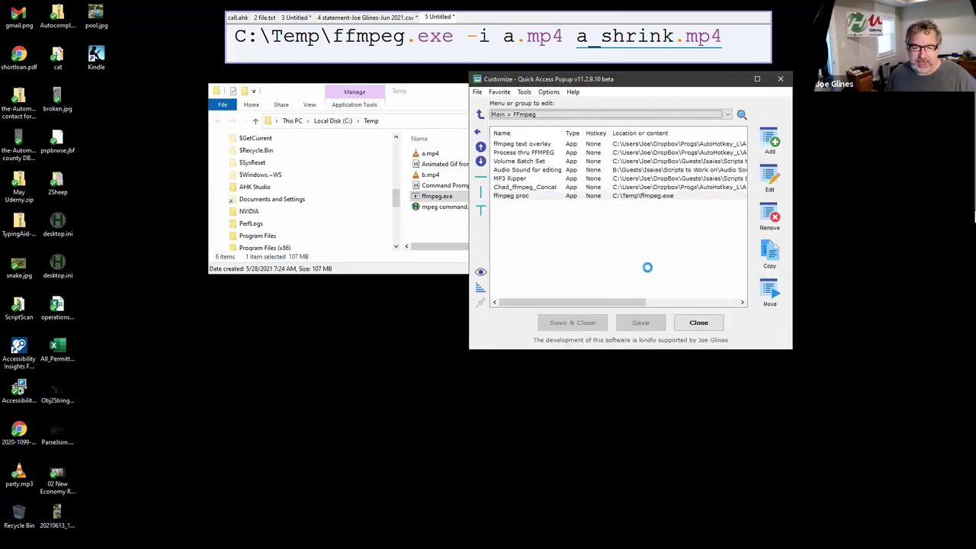
# Step: Select a.mp4 in the Temp folder and launch the ffmpeg proc favorite from the FFmpeg submenu
pyautogui.click(445, 243)
pyautogui.click(428, 153)
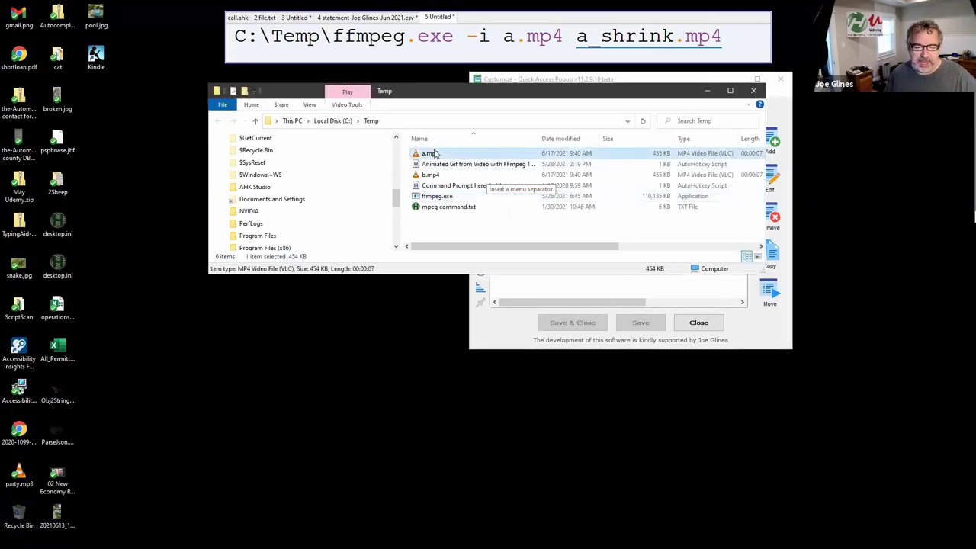
pyautogui.middleClick(436, 153)
pyautogui.moveTo(517, 203)
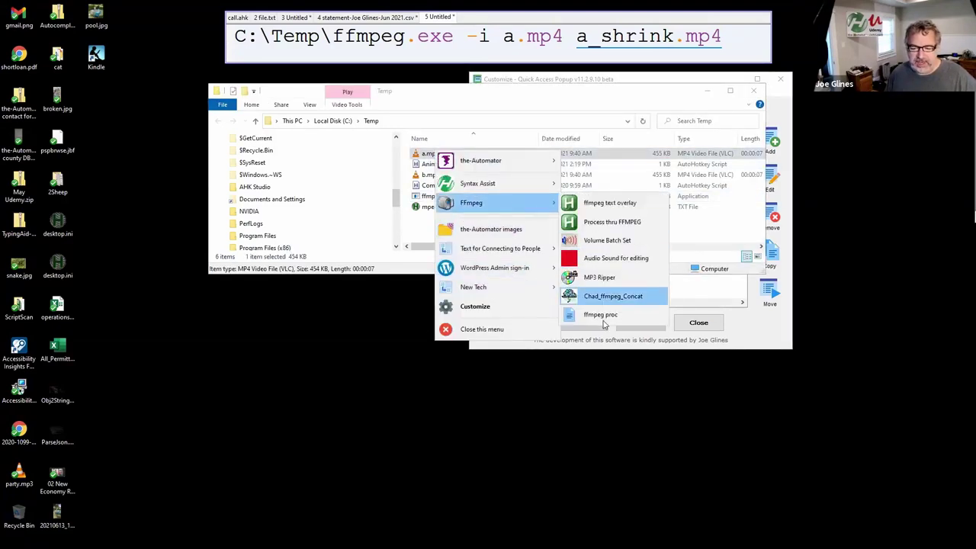
pyautogui.click(606, 315)
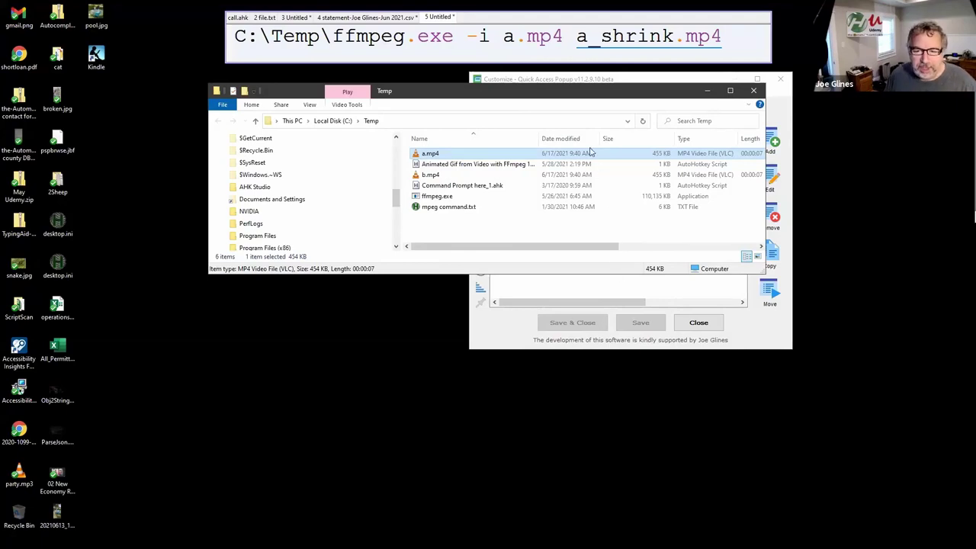
# Step: Reopen the ffmpeg proc favorite of the FFmpeg submenu for editing and show its advanced settings
pyautogui.middleClick(457, 210)
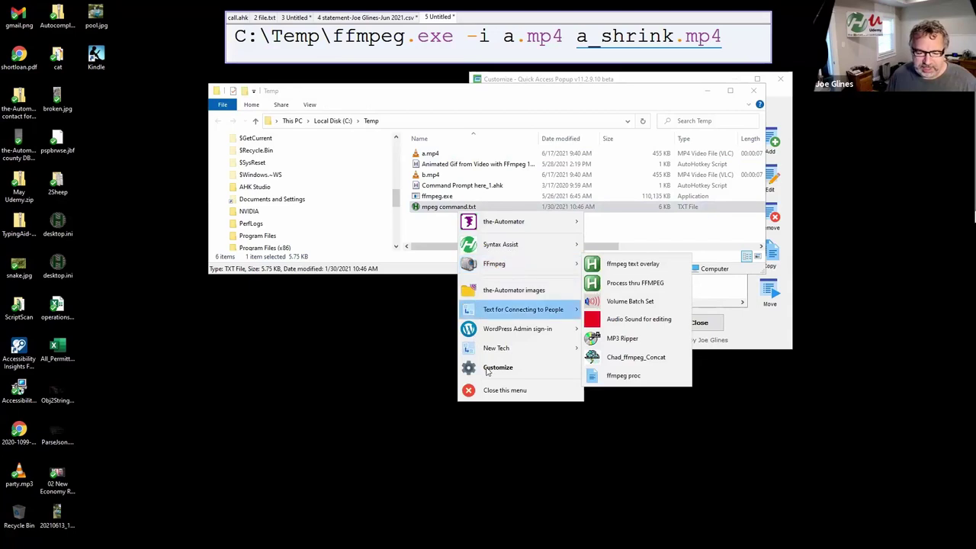
pyautogui.click(544, 302)
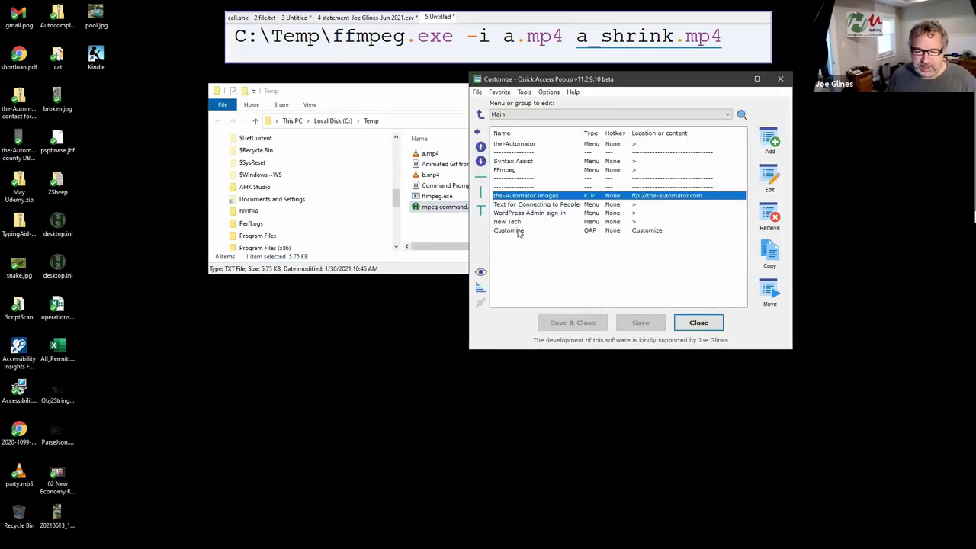
pyautogui.click(520, 230)
pyautogui.doubleClick(511, 171)
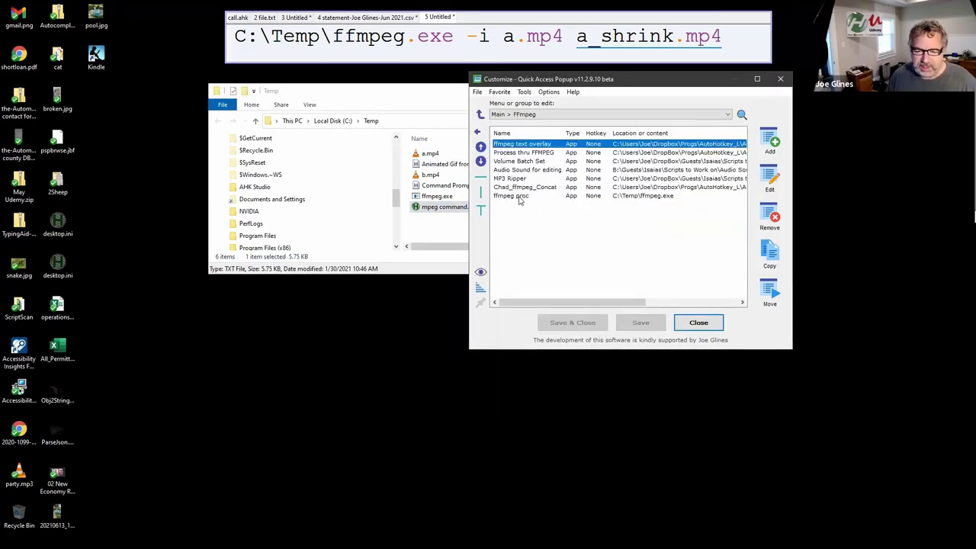
pyautogui.doubleClick(519, 196)
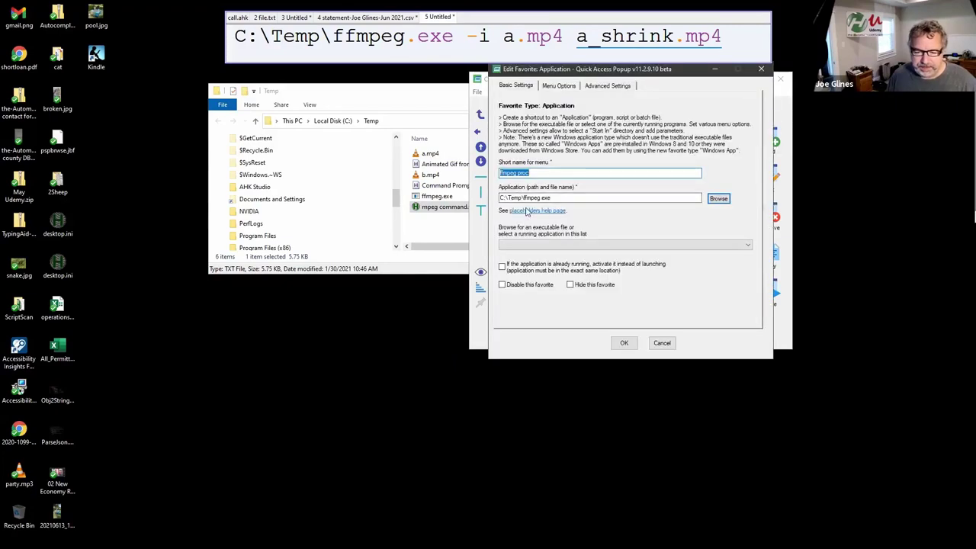
pyautogui.click(608, 85)
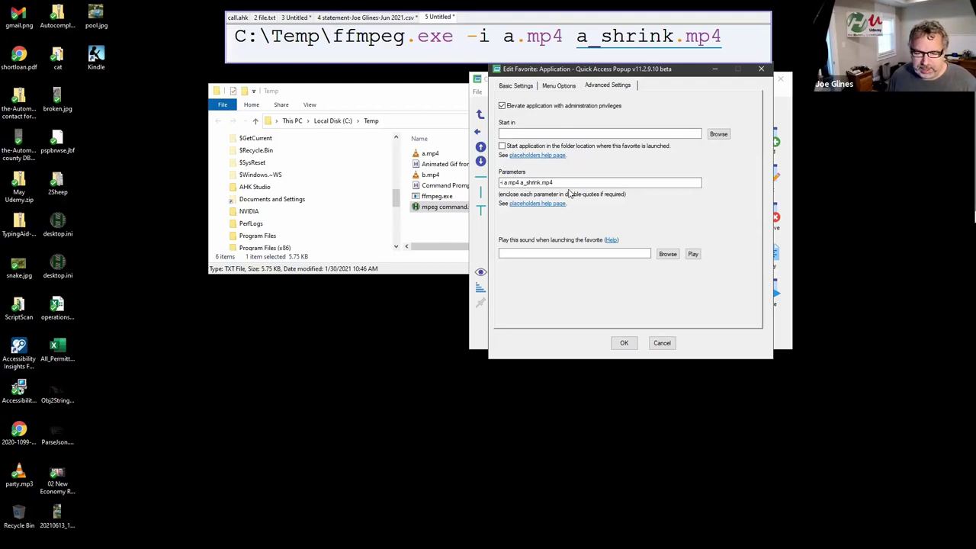
# Step: Prefix both a.mp4 and a_shrink.mp4 with c:\temp\ in the ffmpeg proc favorite's parameters and save the favorite
pyautogui.click(650, 184)
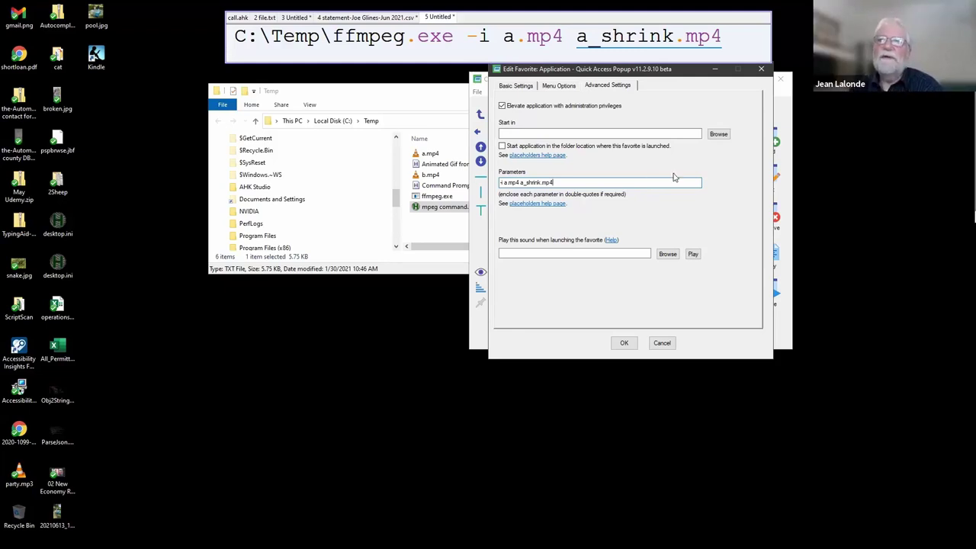
pyautogui.write('c:\\temp\\')
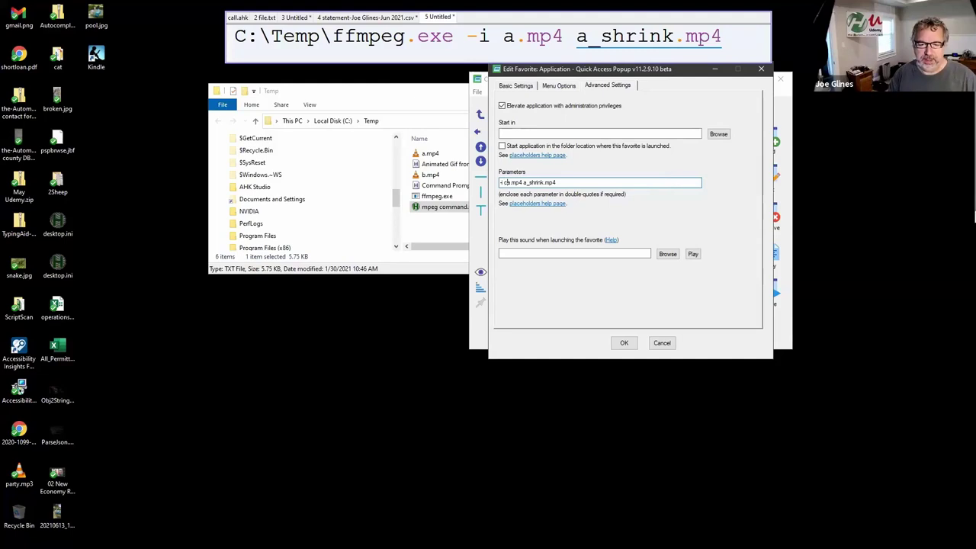
pyautogui.moveTo(526, 183); pyautogui.dragTo(512, 184)
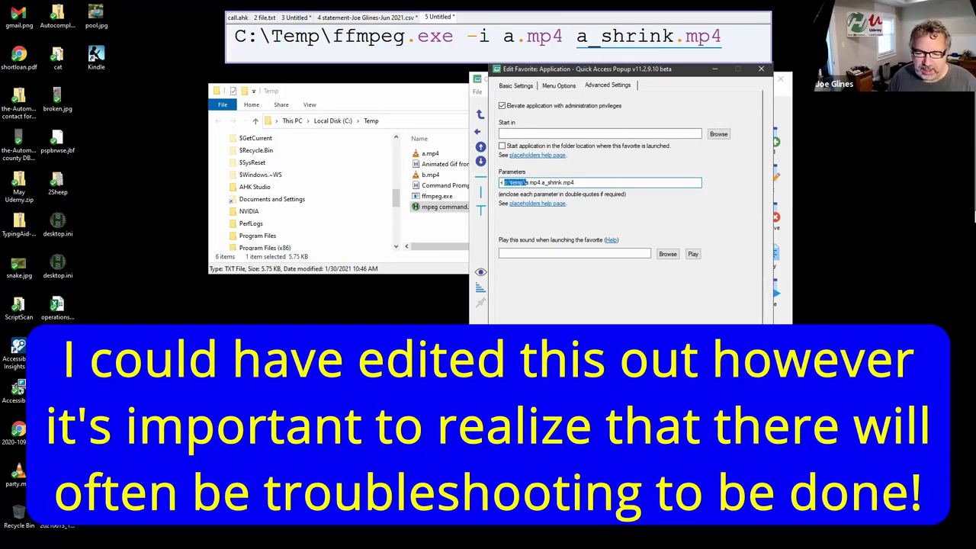
pyautogui.click(542, 183)
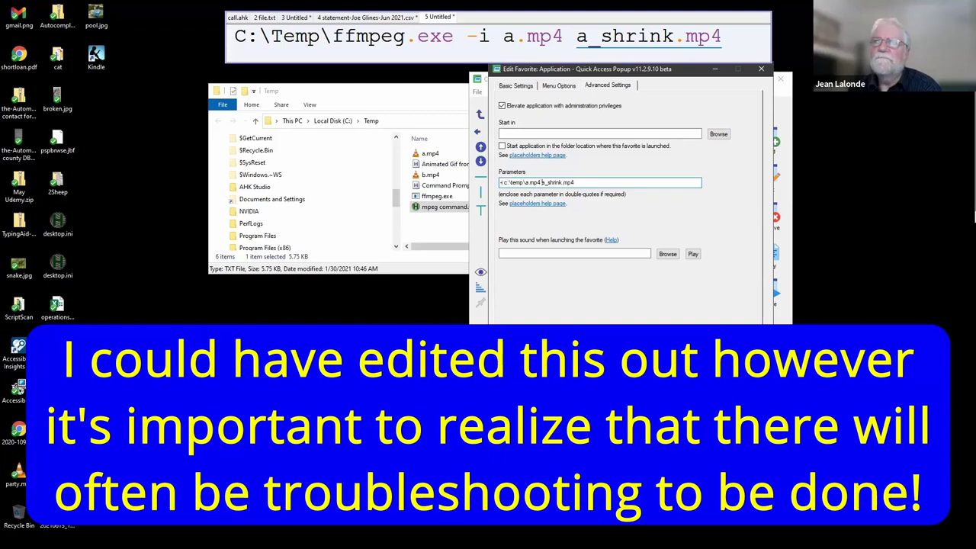
pyautogui.write('c:\\temp\\')
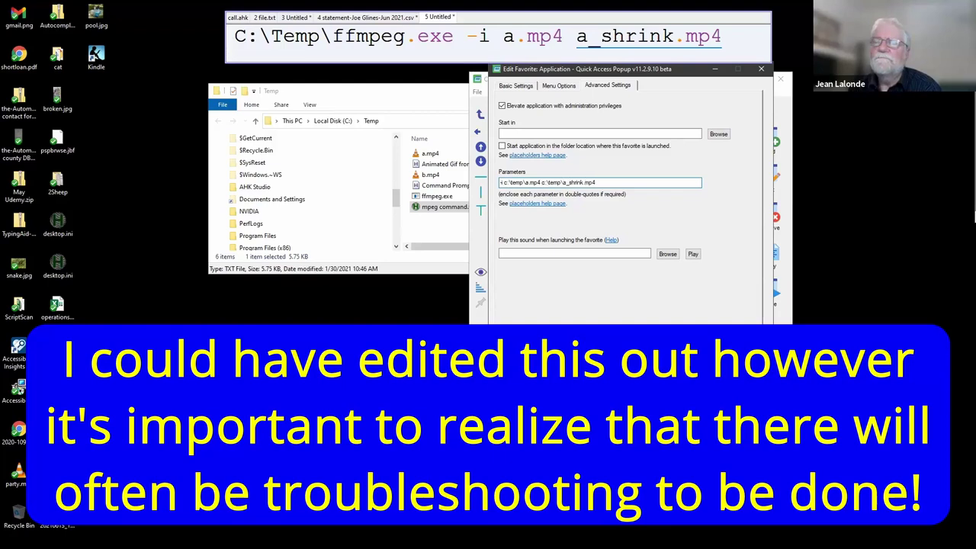
pyautogui.press('Return')
pyautogui.click(640, 322)
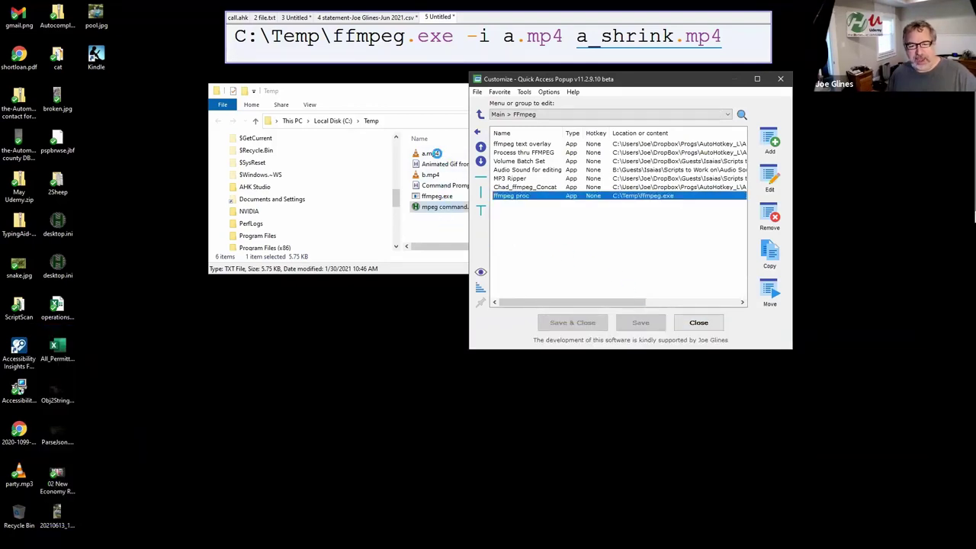
# Step: Run the ffmpeg proc favorite of the FFmpeg submenu on a.mp4 and delete the resulting a_shrink.mp4 from the Temp folder
pyautogui.click(434, 153)
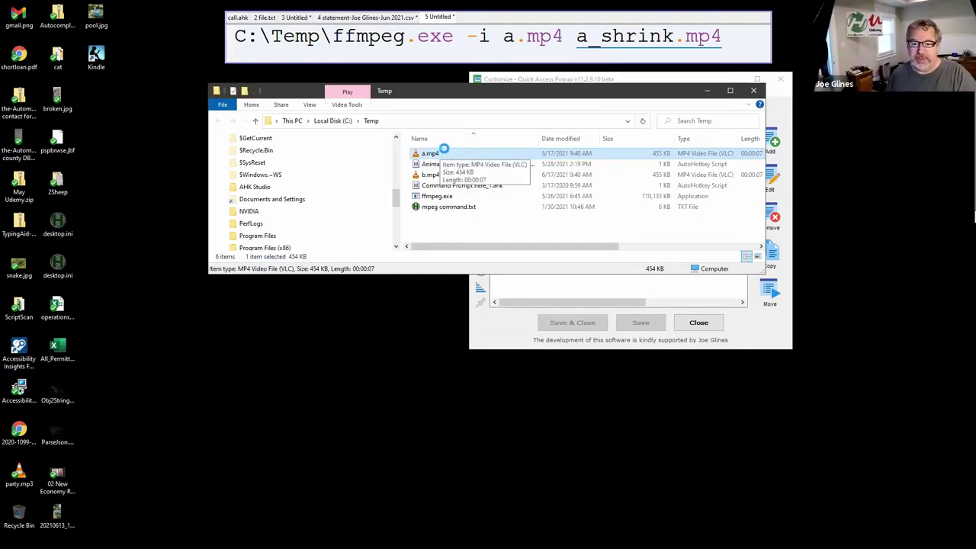
pyautogui.middleClick(445, 150)
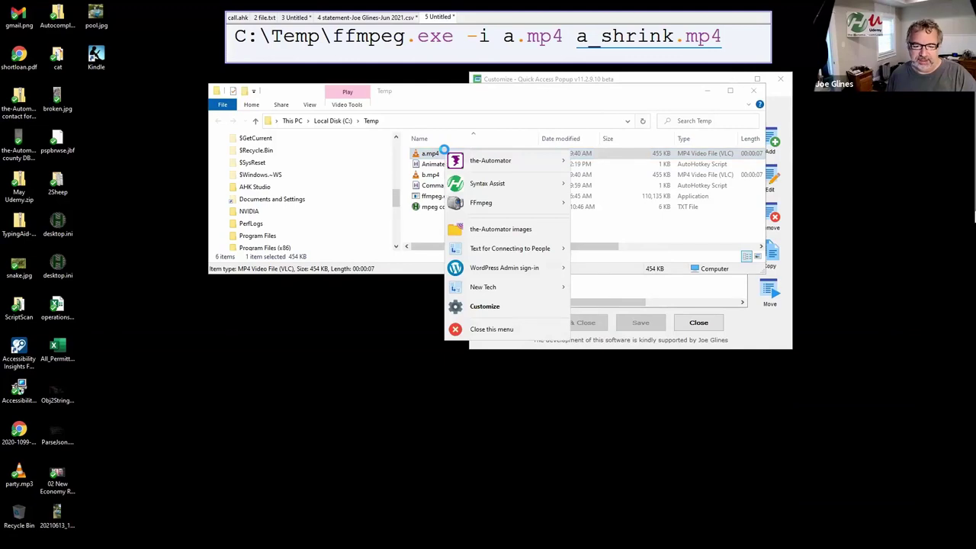
pyautogui.moveTo(501, 202)
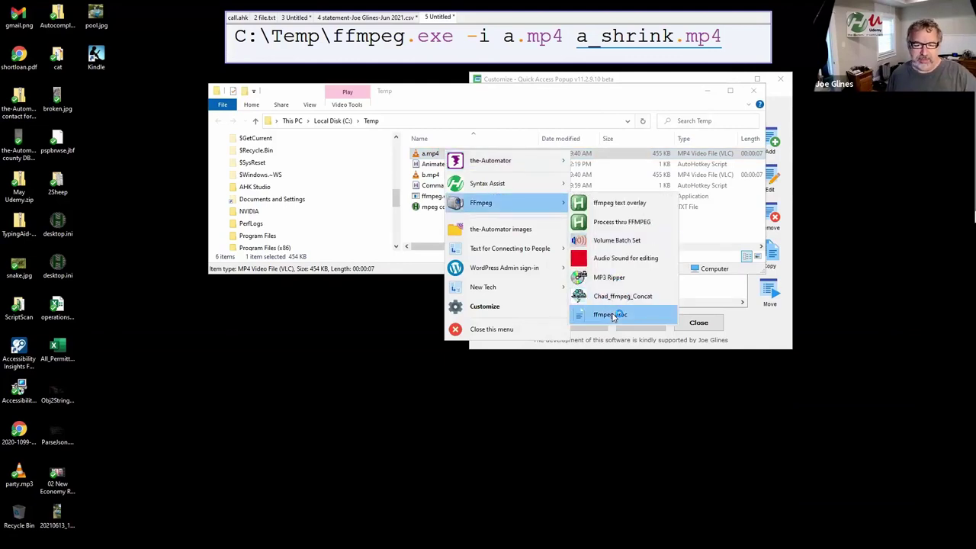
pyautogui.click(614, 314)
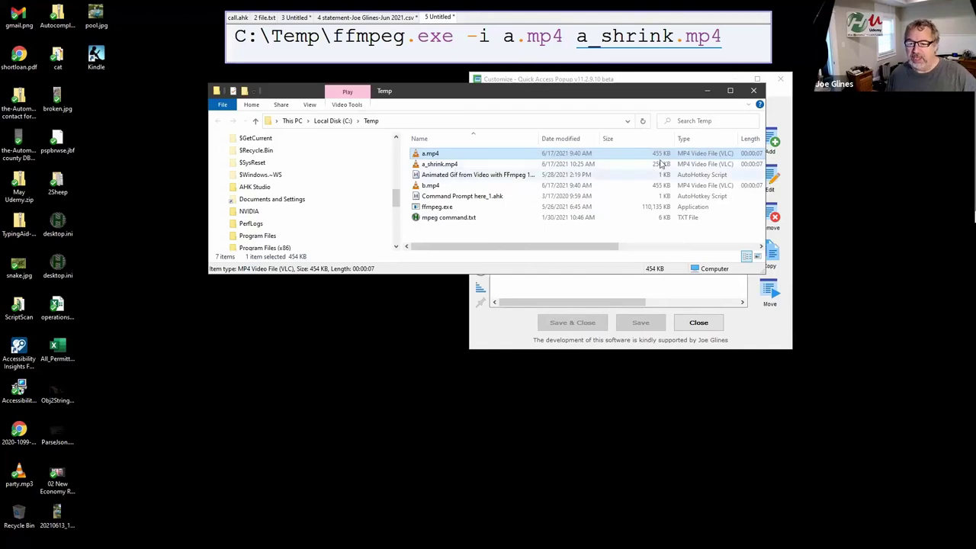
pyautogui.click(501, 165)
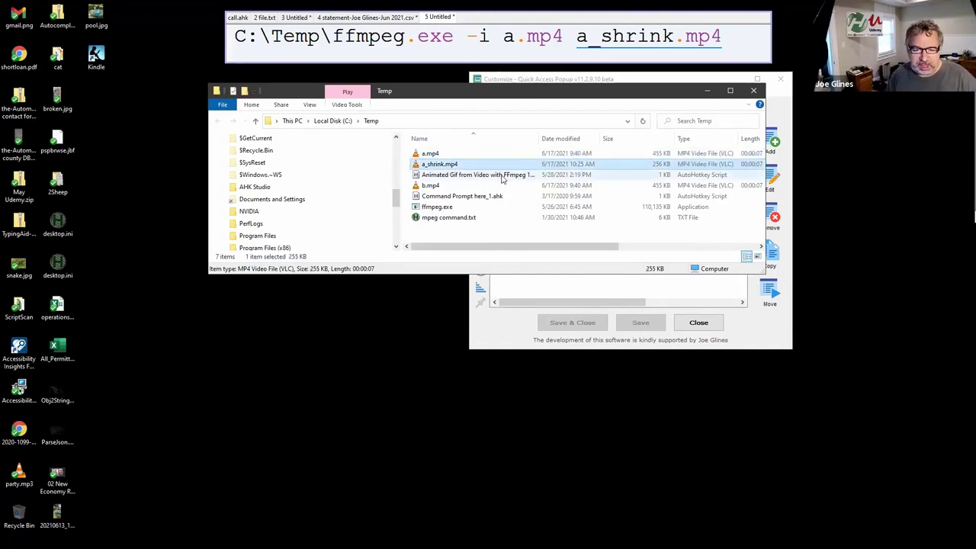
pyautogui.press('Delete')
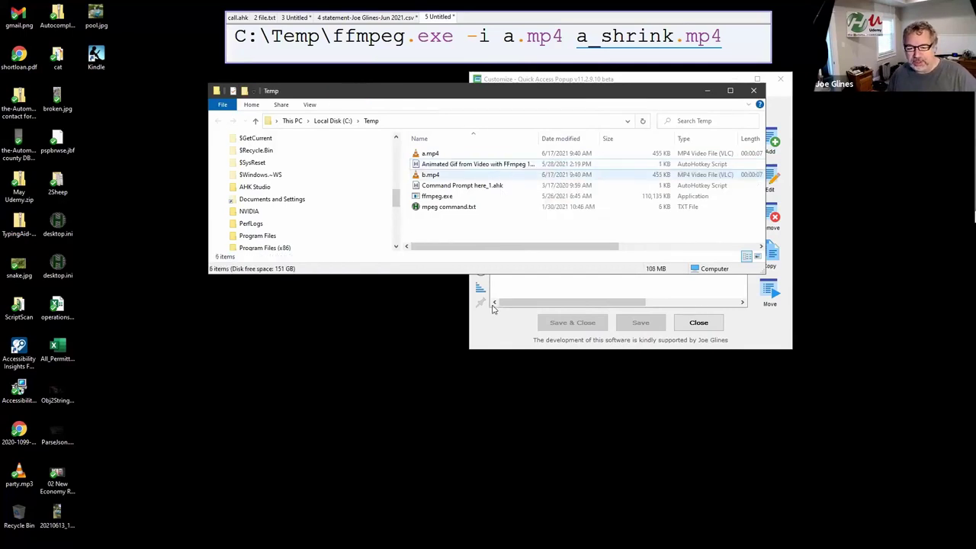
# Step: Reopen the ffmpeg proc favorite's advanced settings and replace c:\temp\a.mp4 in its parameters with the {SEL_LOC} placeholder
pyautogui.click(519, 288)
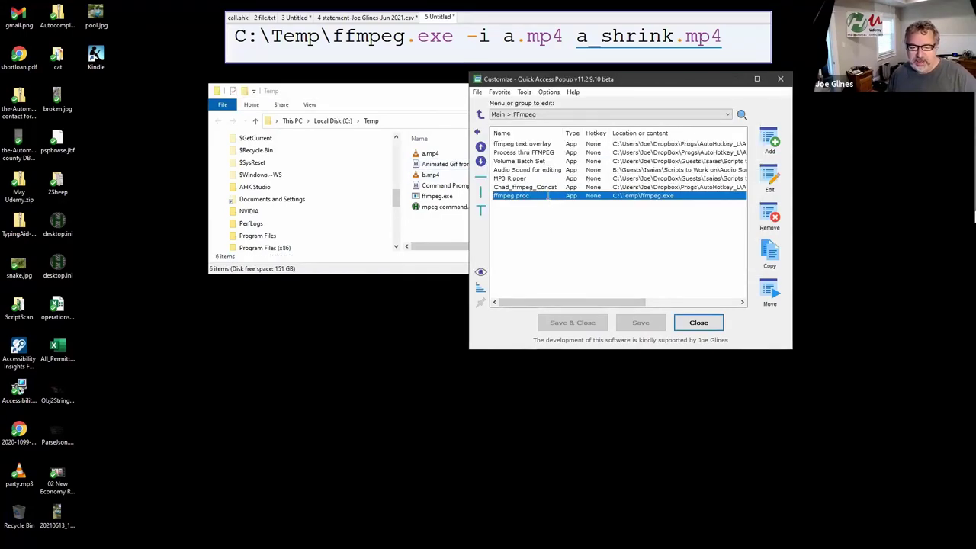
pyautogui.doubleClick(546, 197)
pyautogui.click(606, 86)
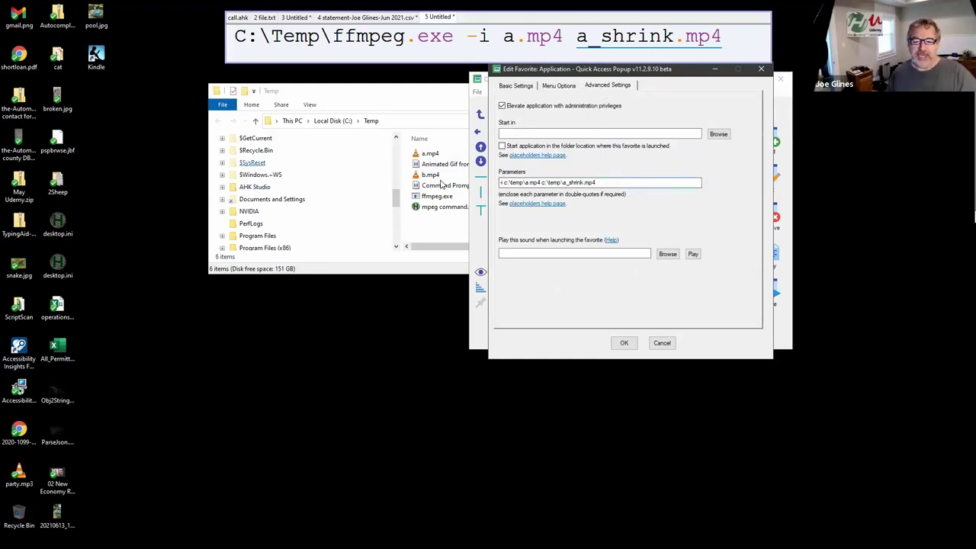
pyautogui.click(503, 183)
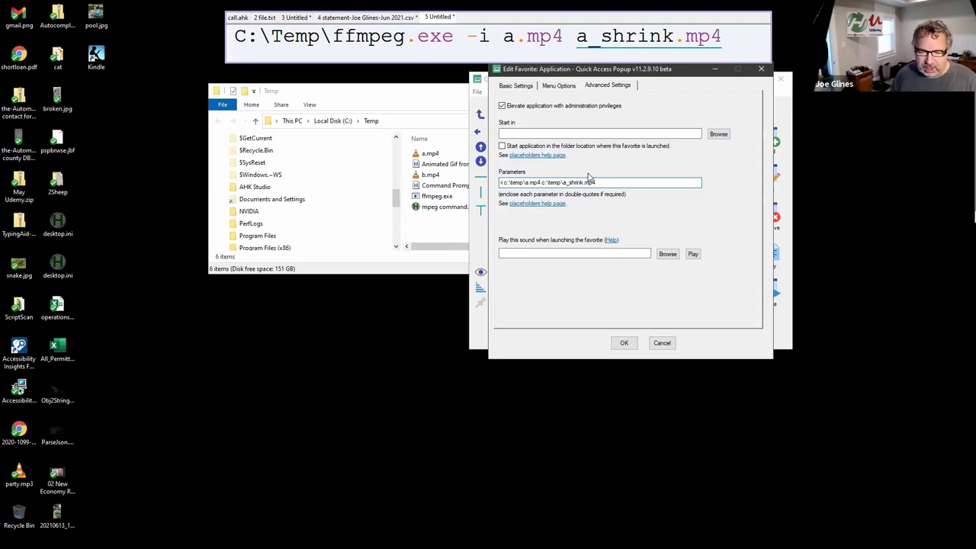
pyautogui.hotkey('shift', 'Right')
pyautogui.hotkey('shift', 'Right')
pyautogui.hotkey('shift', 'Right')
pyautogui.hotkey('shift', 'Right')
pyautogui.hotkey('shift', 'Right')
pyautogui.hotkey('shift', 'Right')
pyautogui.hotkey('shift', 'Right')
pyautogui.hotkey('shift', 'Right')
pyautogui.hotkey('shift', 'Right')
pyautogui.hotkey('shift', 'Right')
pyautogui.hotkey('shift', 'Right')
pyautogui.hotkey('shift', 'Right')
pyautogui.press('Delete')
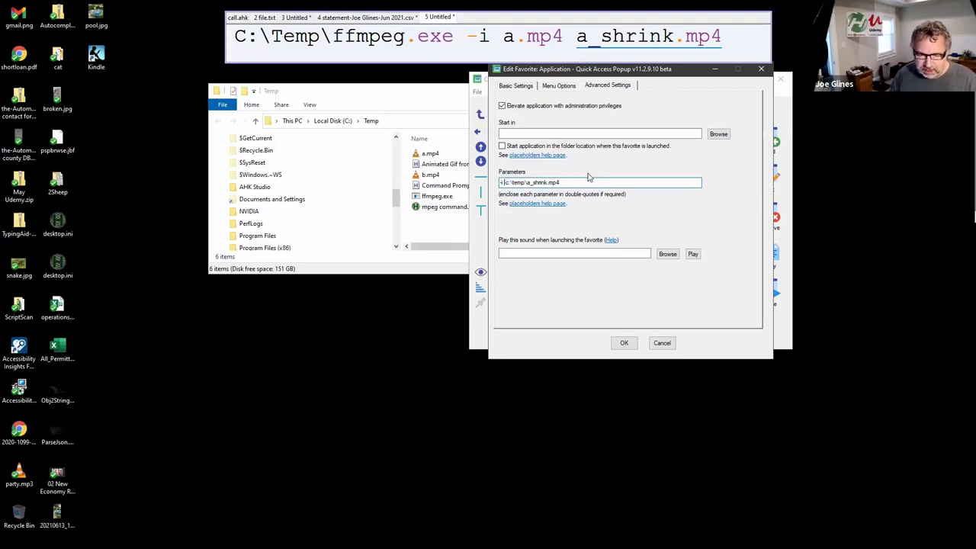
pyautogui.write('{} ')
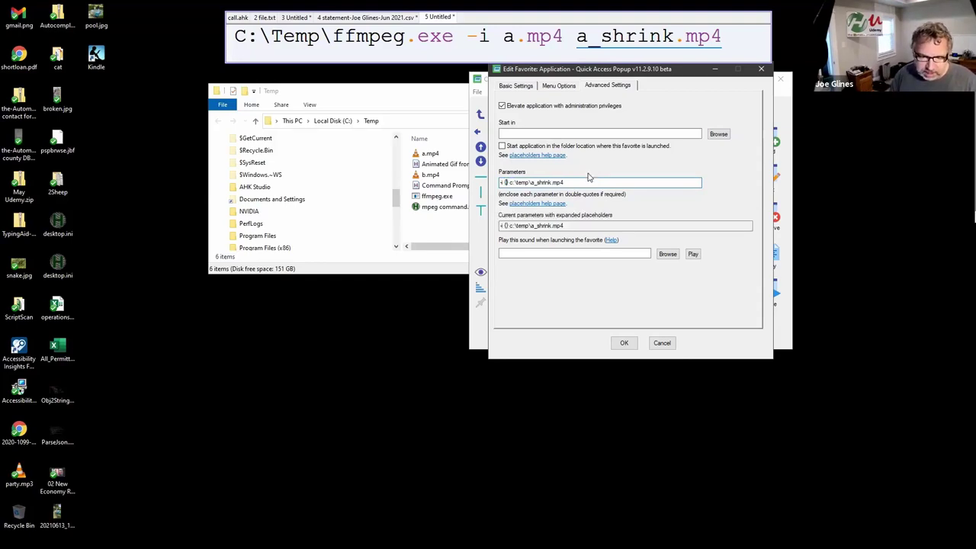
pyautogui.write('Sel')
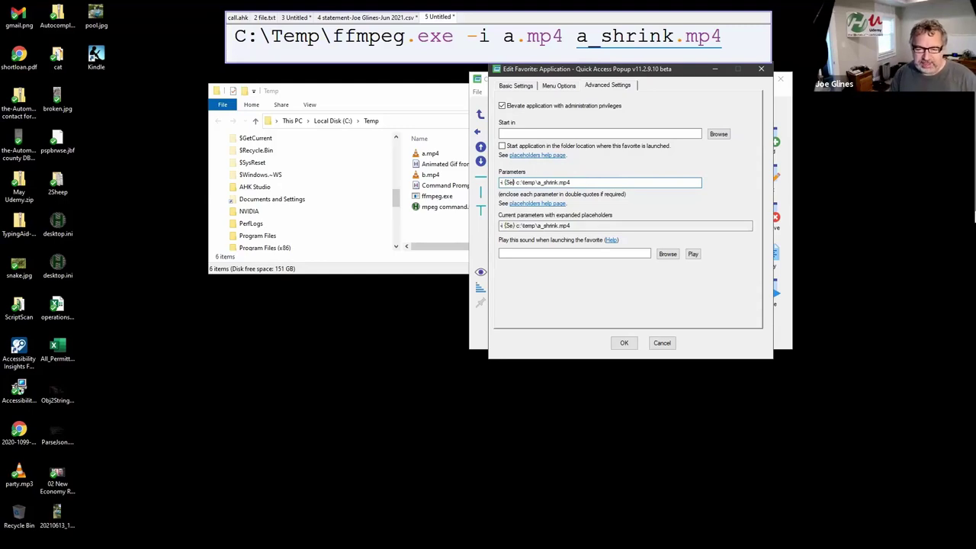
pyautogui.write('L')
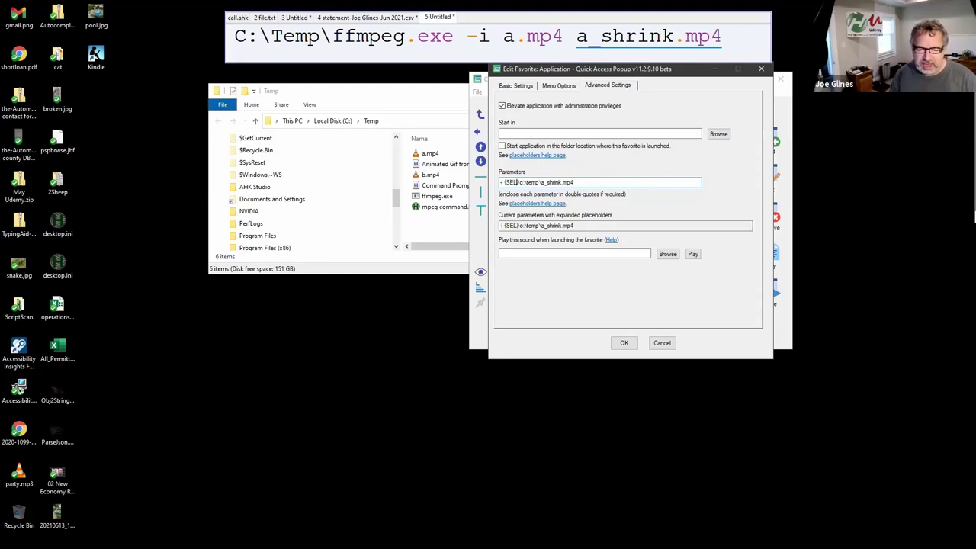
pyautogui.write('_')
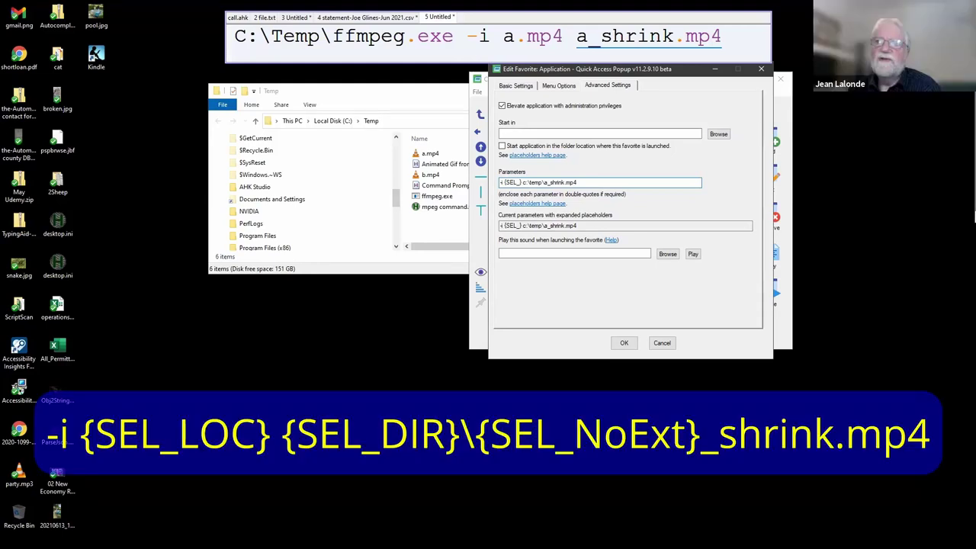
pyautogui.write('LO')
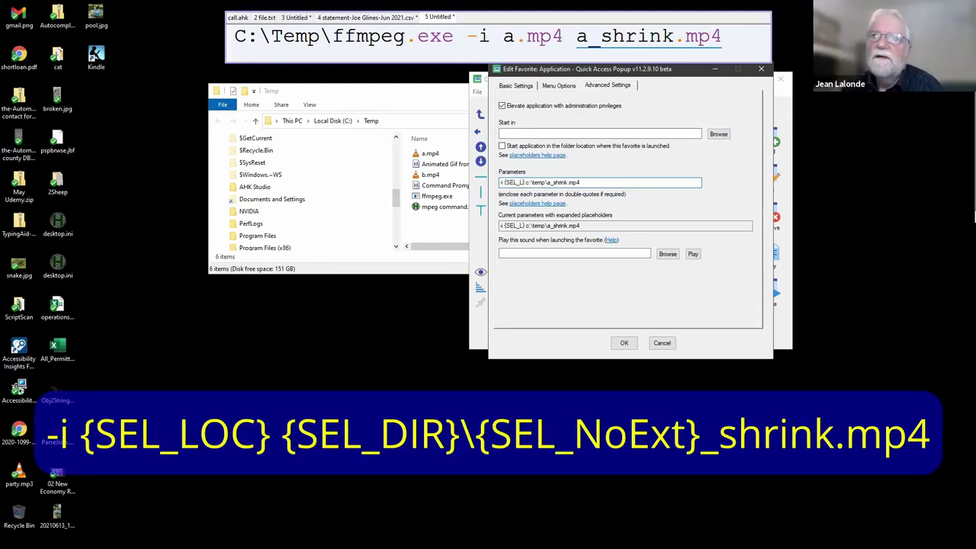
pyautogui.write('C')
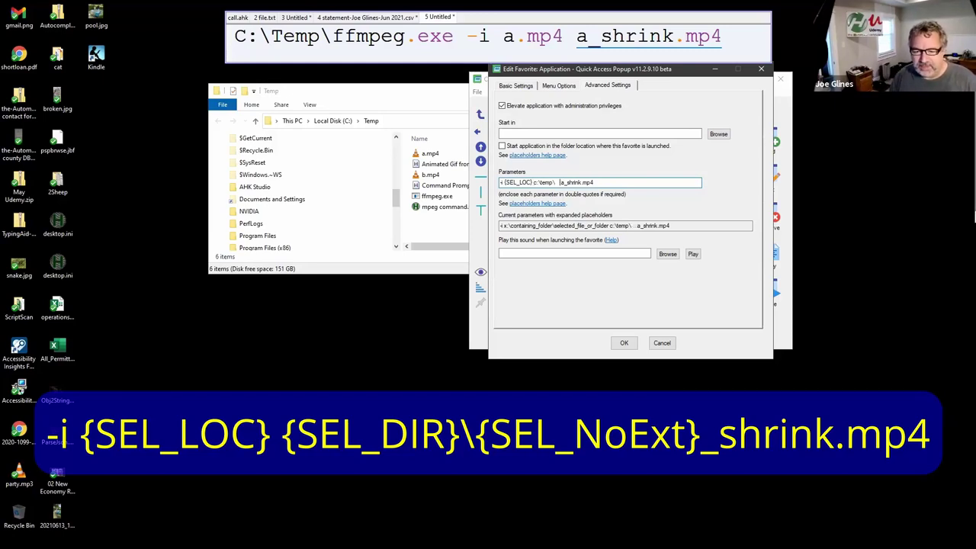
# Step: Replace the output path c:\temp\ in the parameters with {SEL_DIR}\ and remove the extra spaces before a_shrink.mp4
pyautogui.hotkey('shift', 'Left')
pyautogui.hotkey('shift', 'Left')
pyautogui.hotkey('shift', 'Left')
pyautogui.hotkey('shift', 'Left')
pyautogui.hotkey('shift', 'Left')
pyautogui.hotkey('shift', 'Left')
pyautogui.hotkey('shift', 'Left')
pyautogui.hotkey('shift', 'Left')
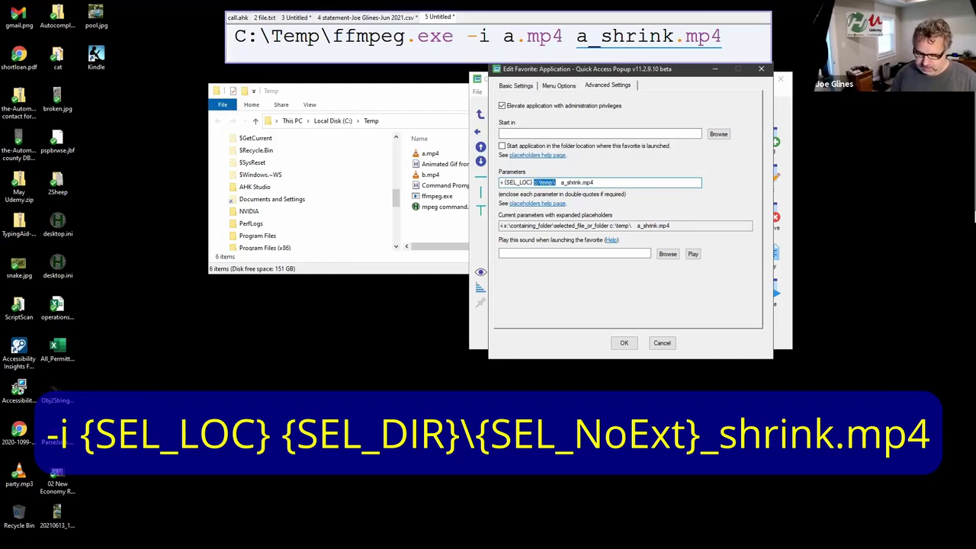
pyautogui.write('{S')
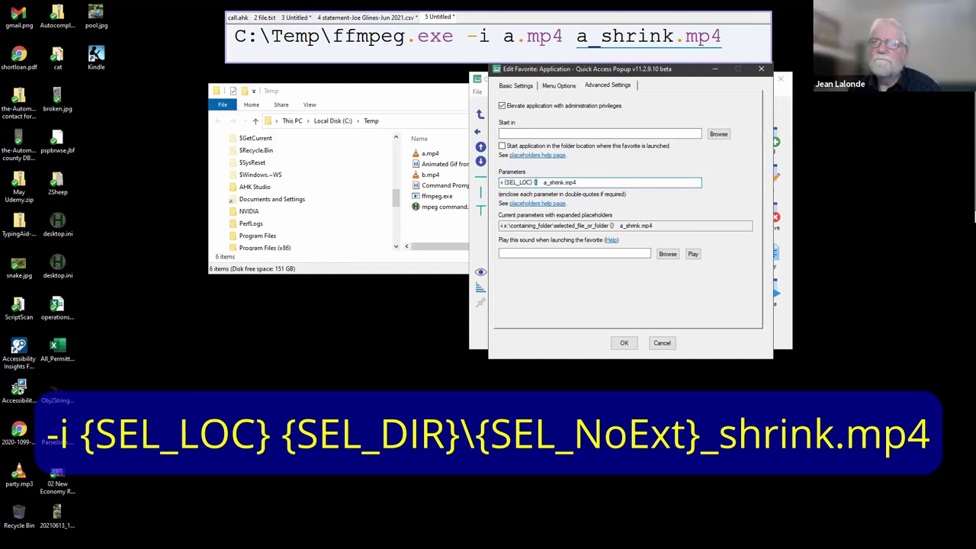
pyautogui.write('EL_LOC} {SEL')
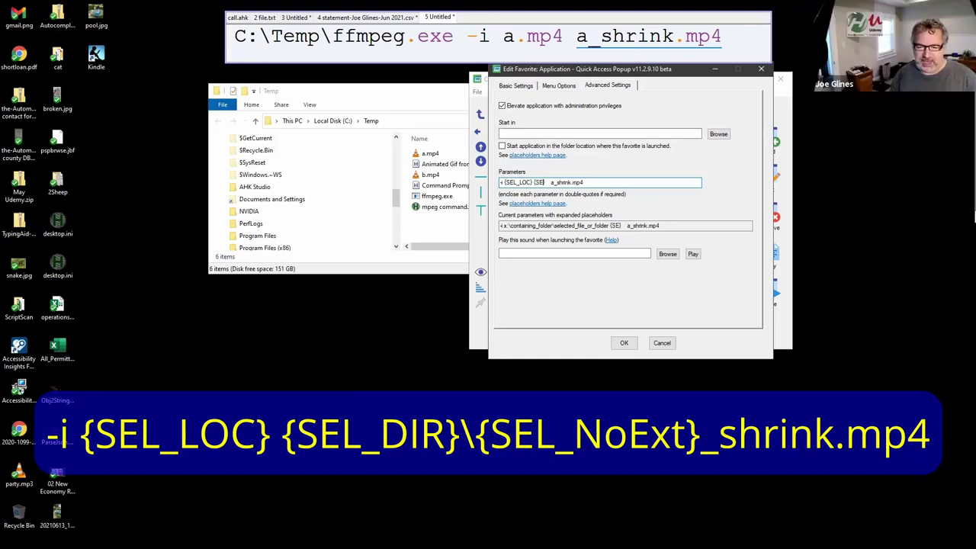
pyautogui.write('_DIR}')
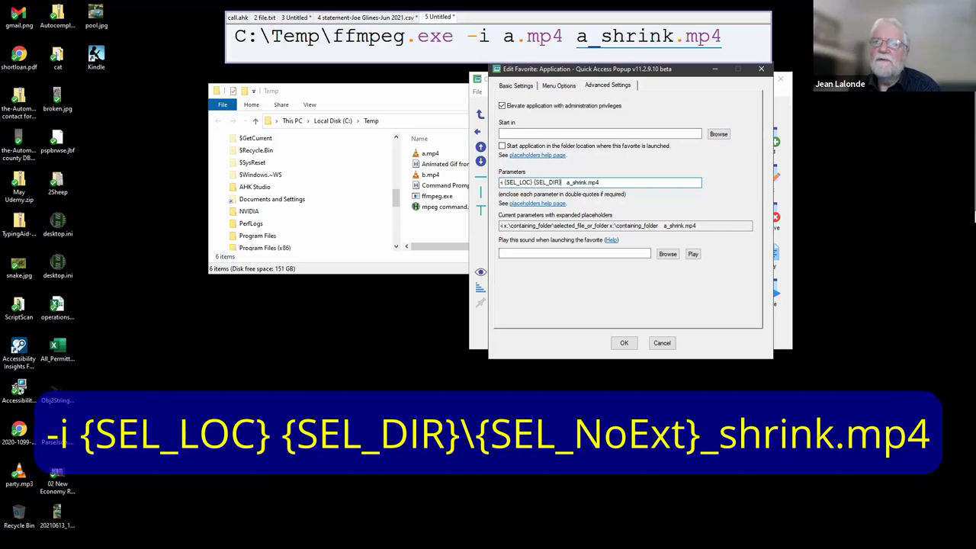
pyautogui.write('\\')
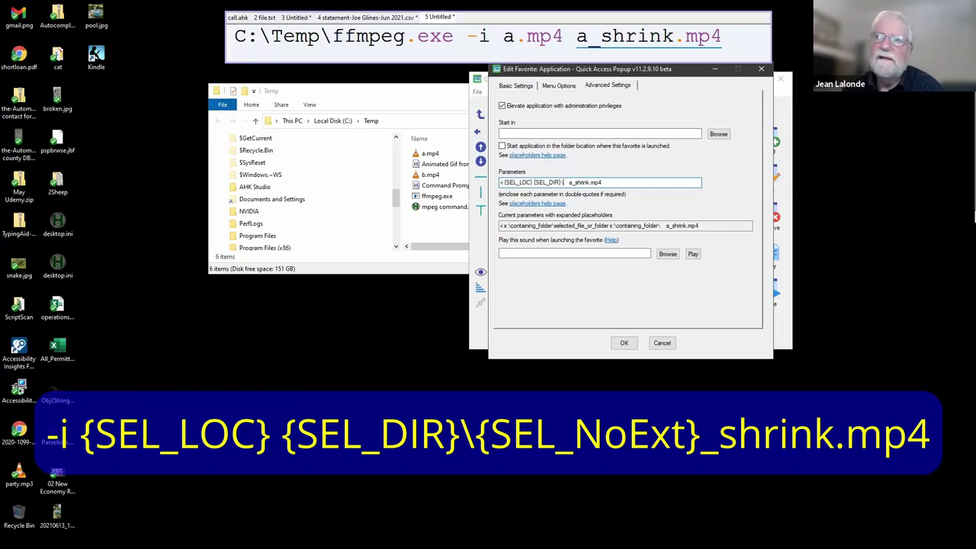
pyautogui.press('Delete')
pyautogui.press('Delete')
# Step: Replace the a before _shrink.mp4 in the parameters with {SEL_NoExt}, and save and close the favorite's customization
pyautogui.hotkey('shift', 'Right')
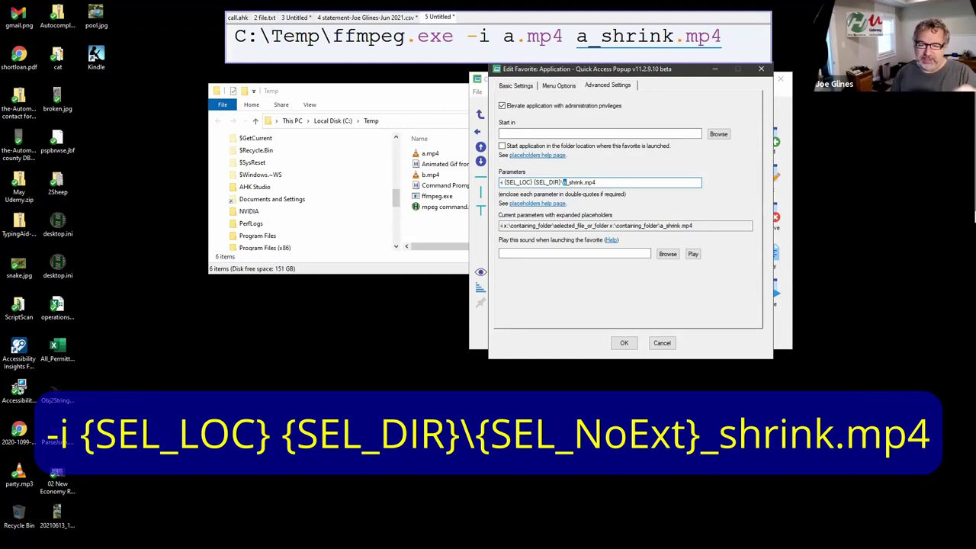
pyautogui.write('{SEL_DIR}\\{')
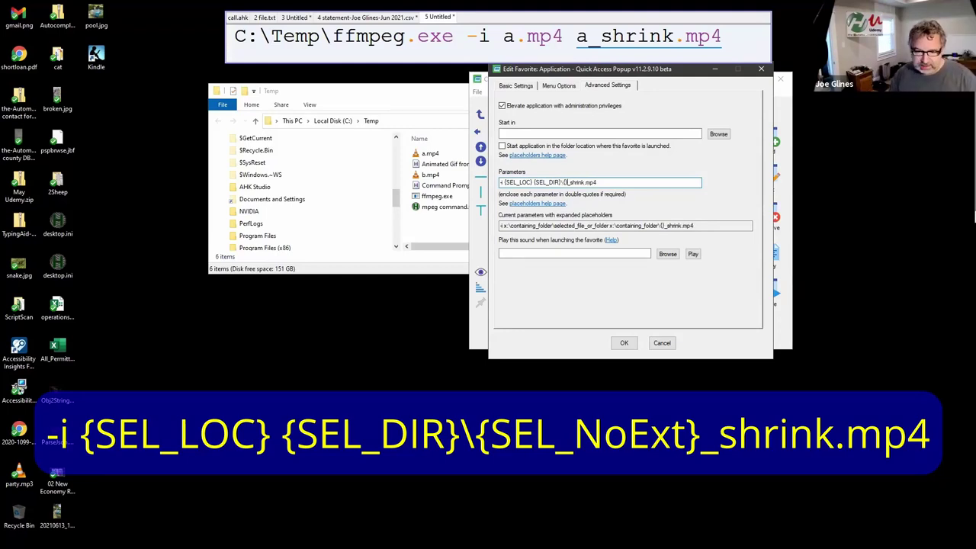
pyautogui.write('SEL_')
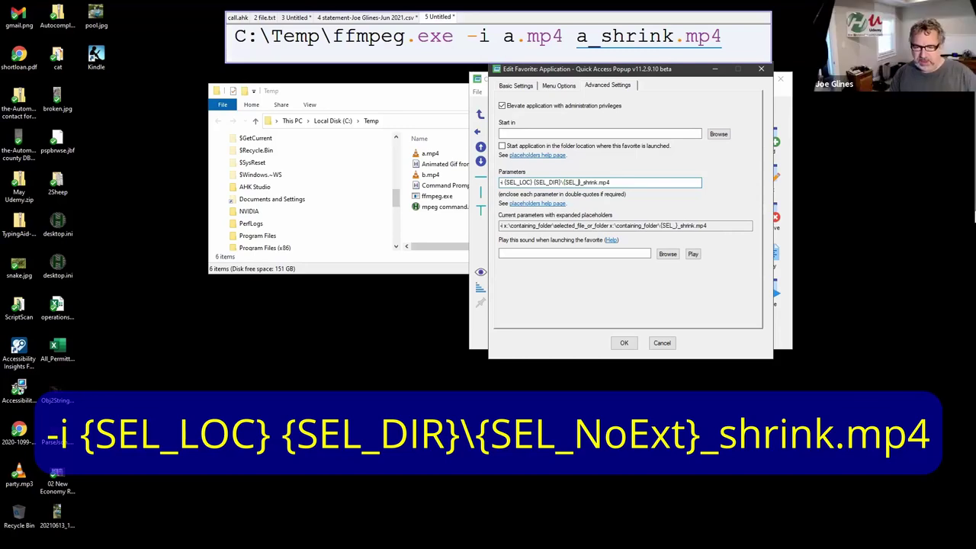
pyautogui.write('No')
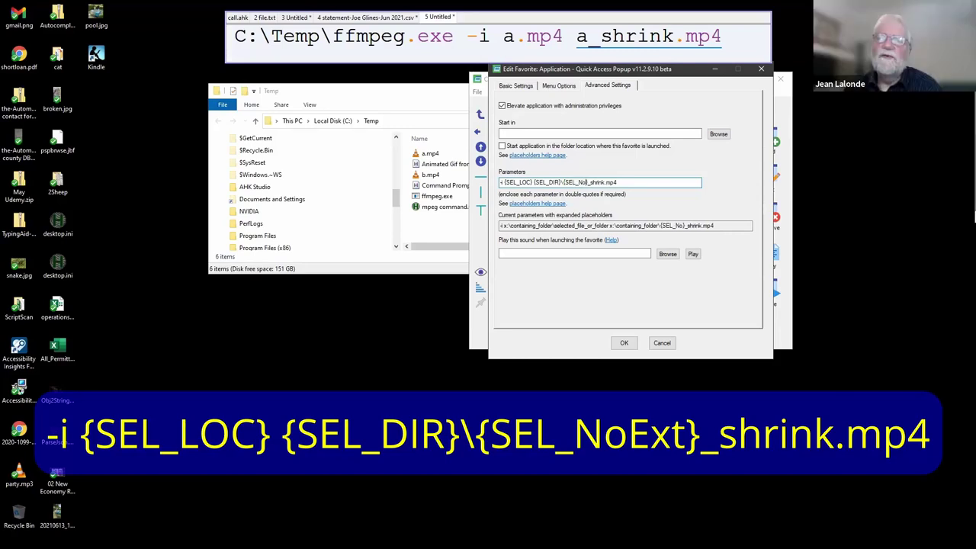
pyautogui.write('Ext')
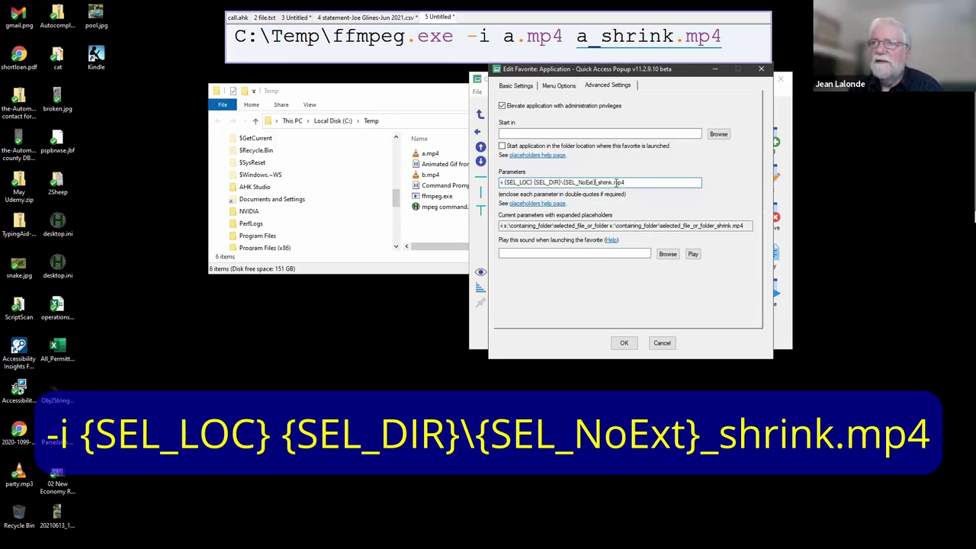
pyautogui.moveTo(614, 183); pyautogui.dragTo(642, 183)
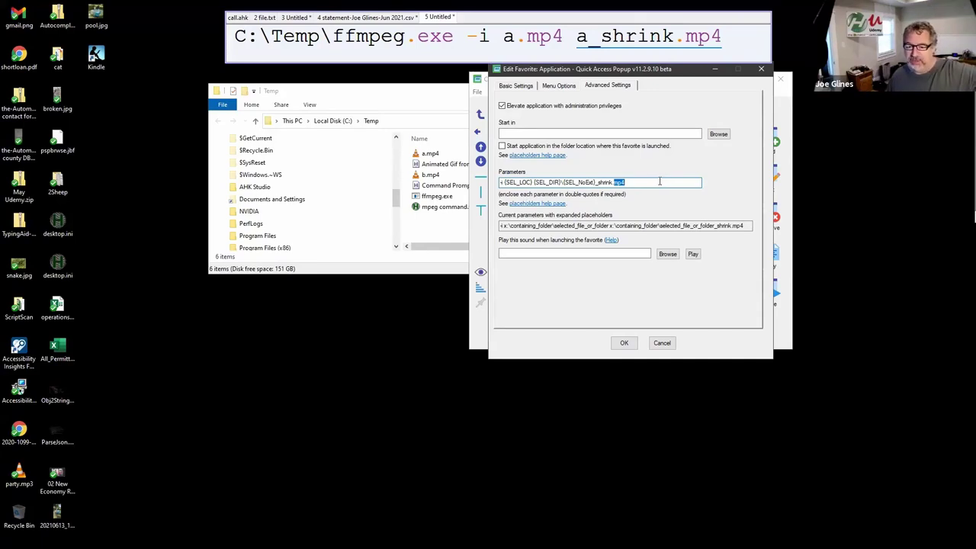
pyautogui.click(624, 343)
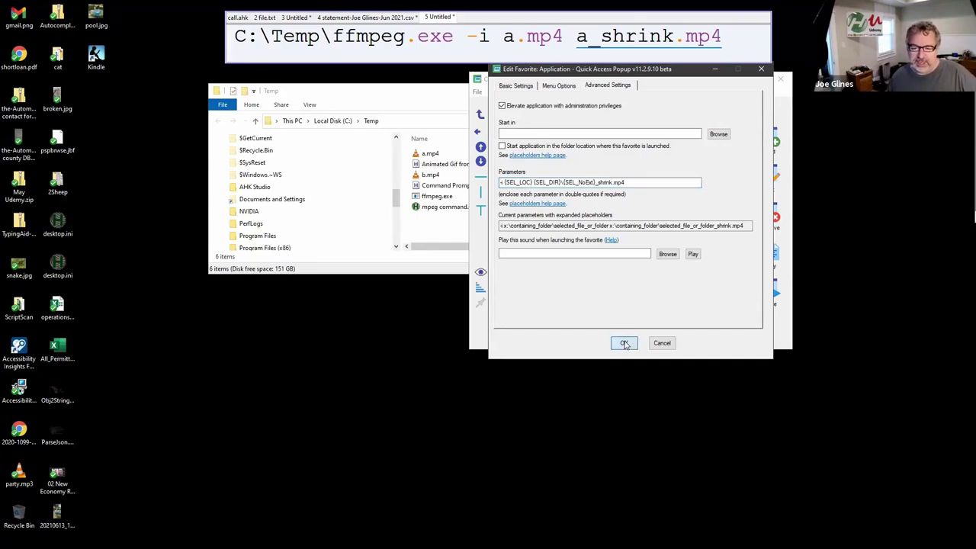
pyautogui.click(573, 322)
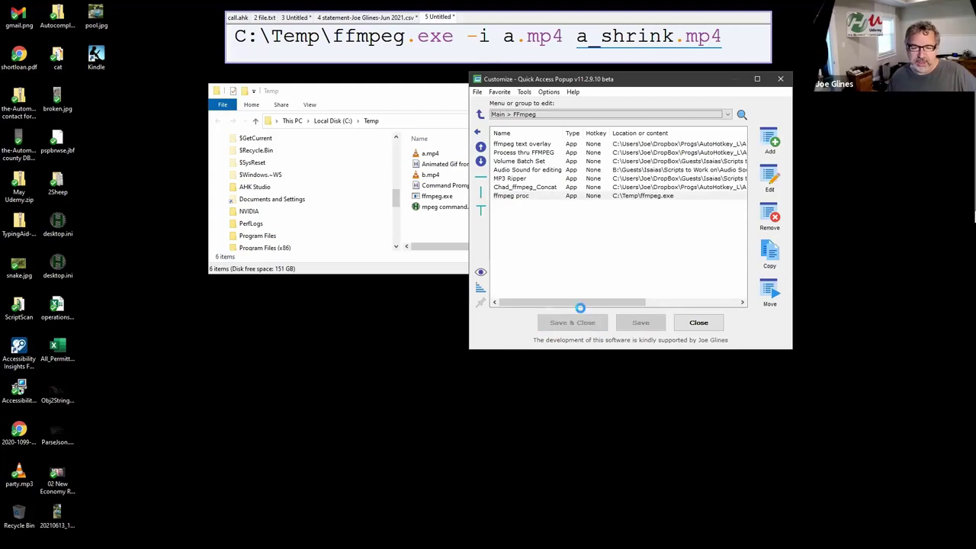
# Step: Select a.mp4 in the Temp folder and run the ffmpeg proc favorite on it
pyautogui.click(447, 153)
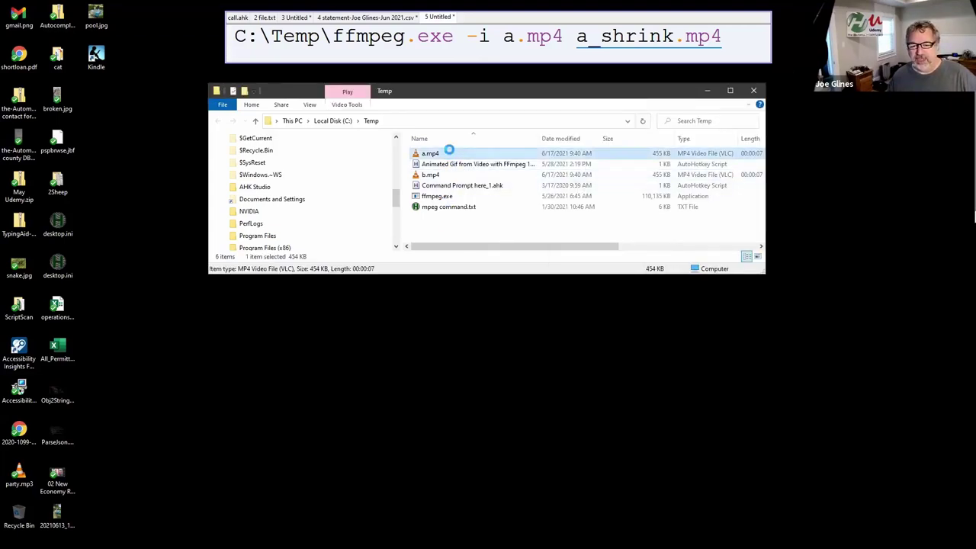
pyautogui.middleClick(449, 151)
pyautogui.moveTo(477, 202)
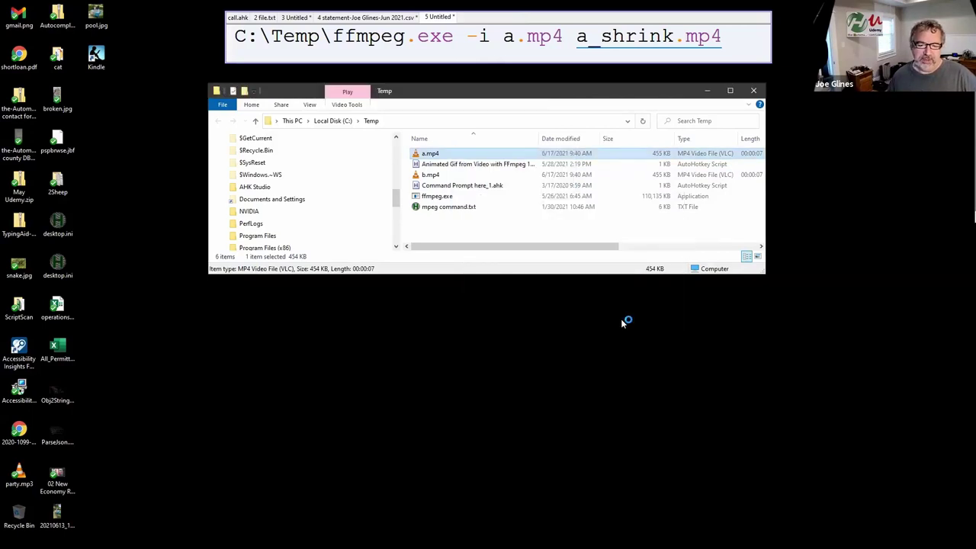
pyautogui.click(619, 315)
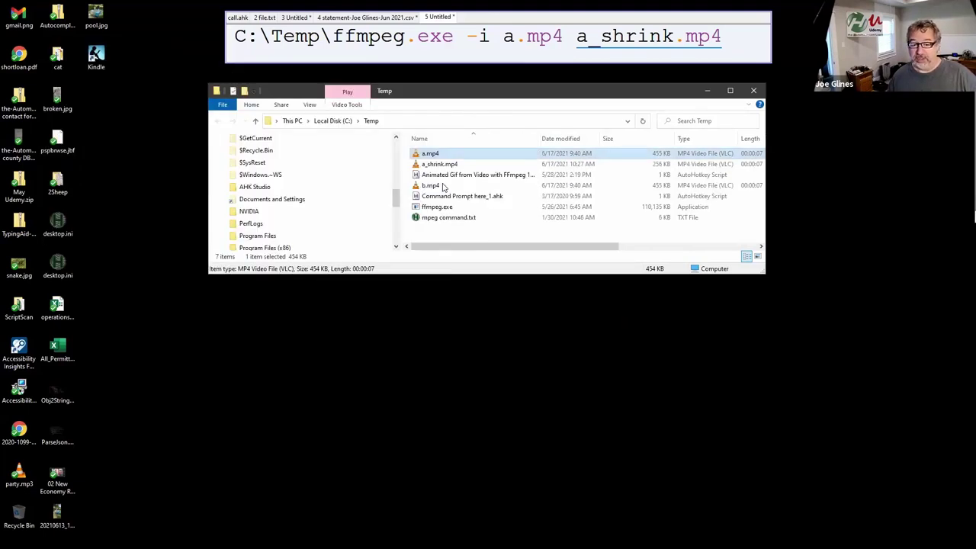
# Step: Select b.mp4 in the Temp folder and run the ffmpeg proc favorite of the FFmpeg submenu on it
pyautogui.click(443, 187)
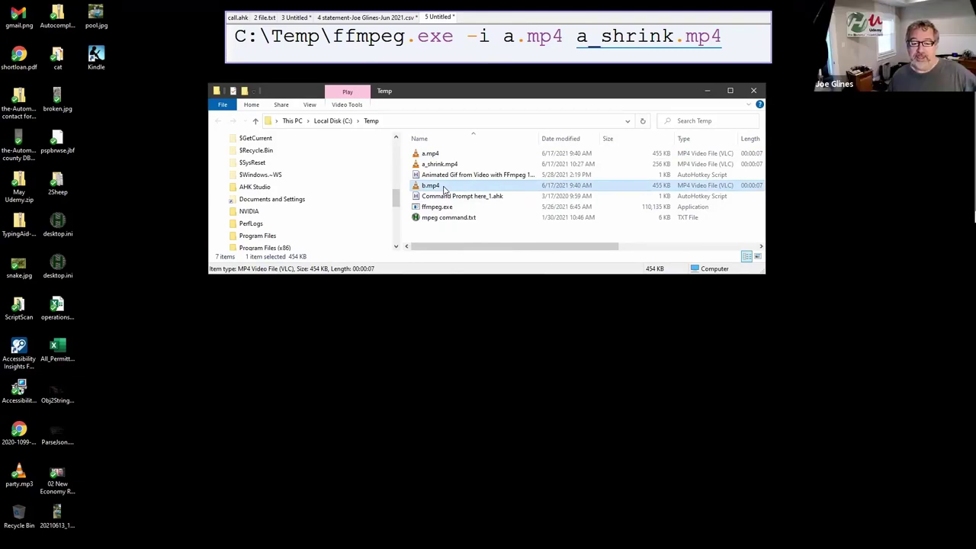
pyautogui.middleClick(443, 187)
pyautogui.moveTo(490, 242)
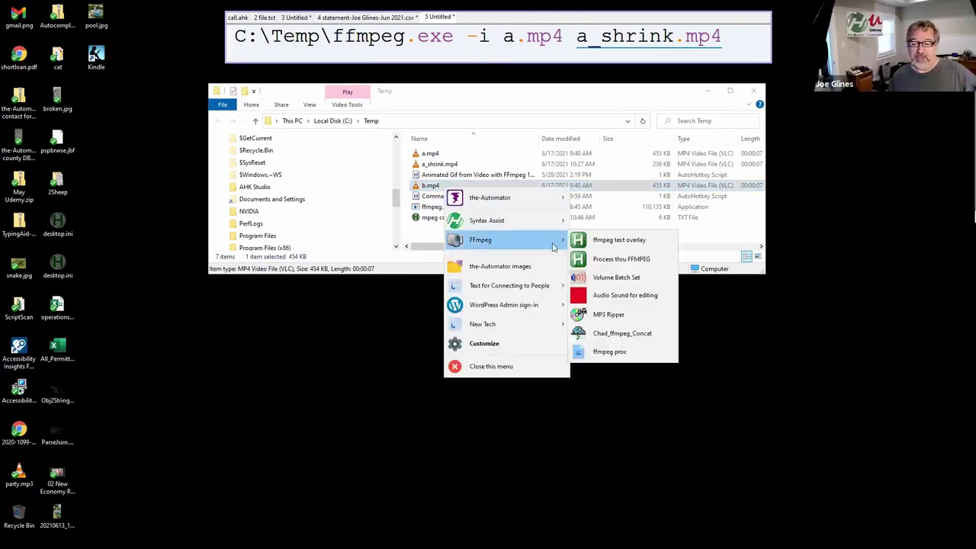
pyautogui.click(631, 352)
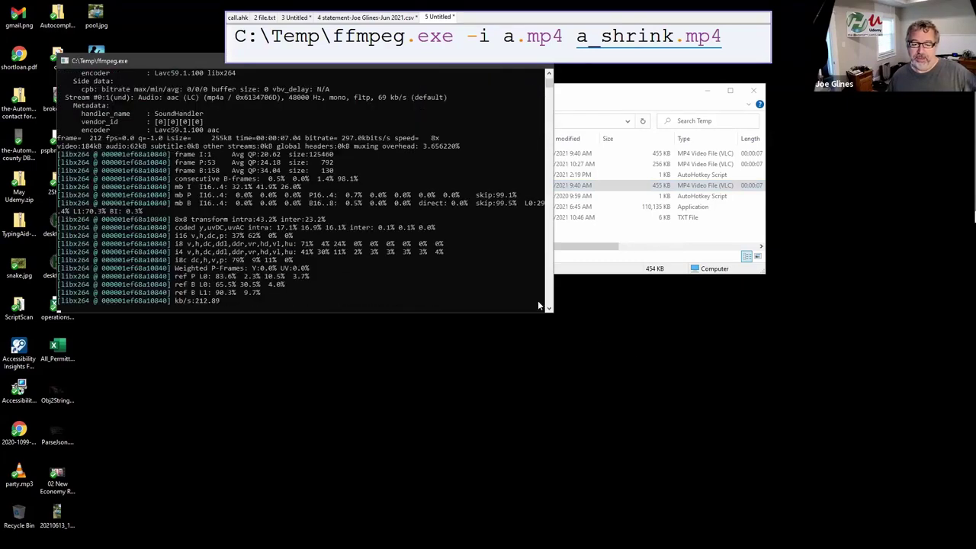
# Step: Delete b_shrink.mp4 from the Temp folder
pyautogui.click(473, 197)
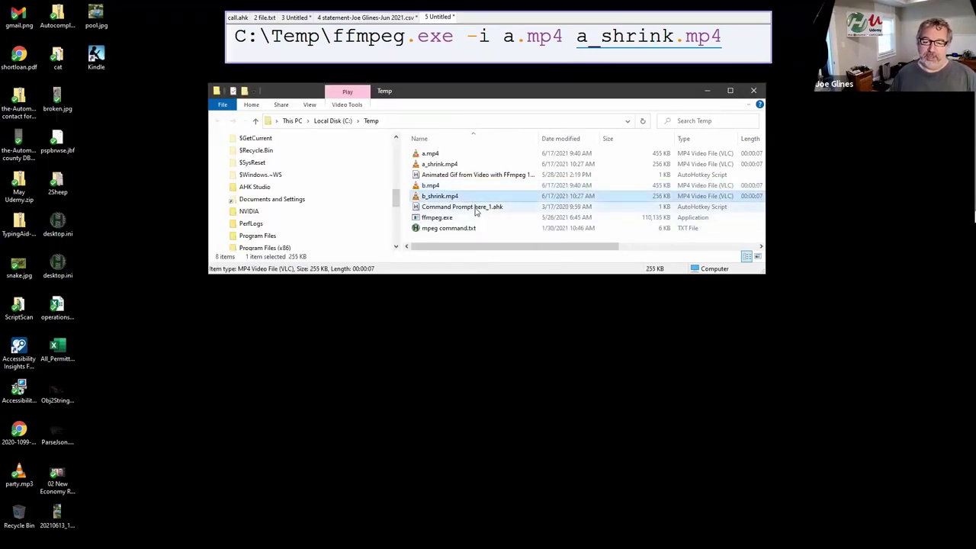
pyautogui.press('Delete')
# Step: Open the ffmpeg proc favorite of the FFmpeg submenu for editing in Quick Access Popup's Customize window
pyautogui.middleClick(473, 186)
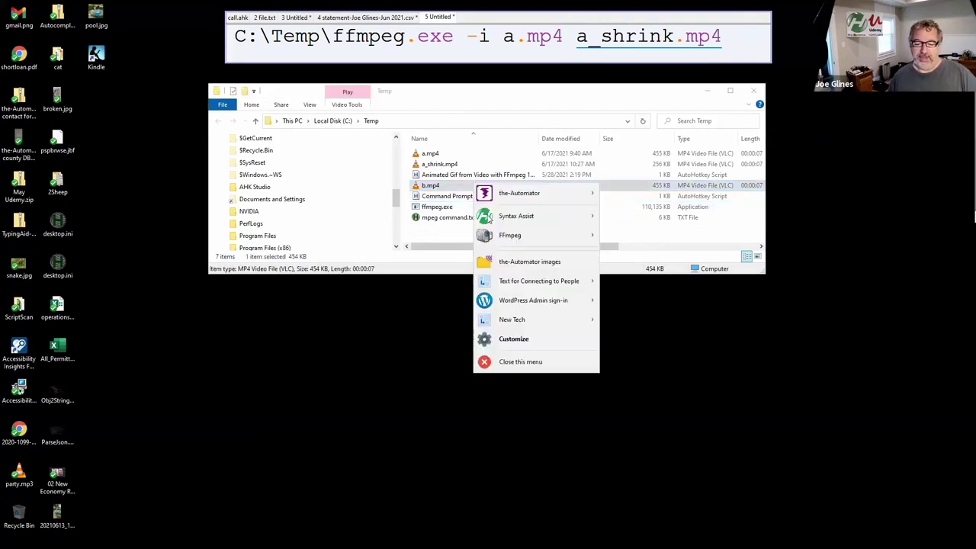
pyautogui.click(548, 344)
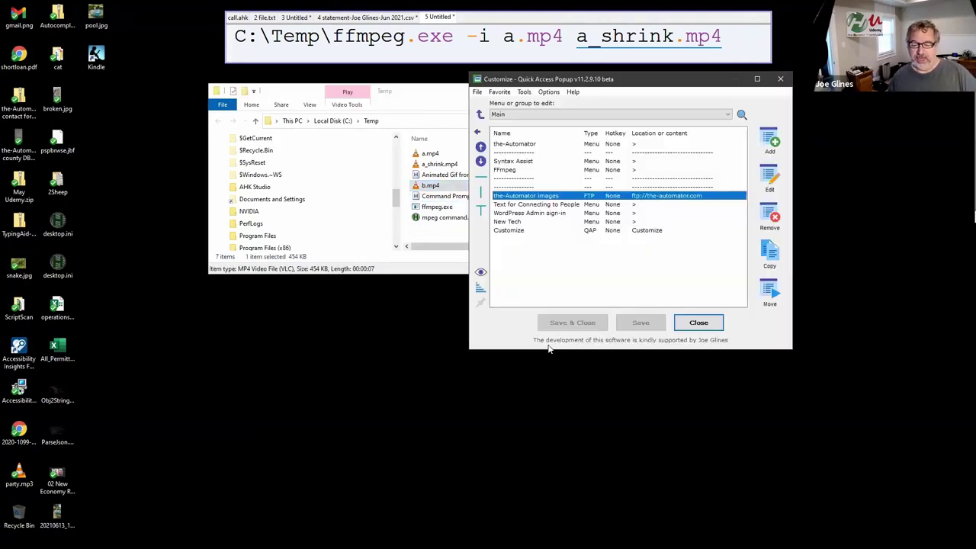
pyautogui.doubleClick(516, 170)
pyautogui.click(524, 196)
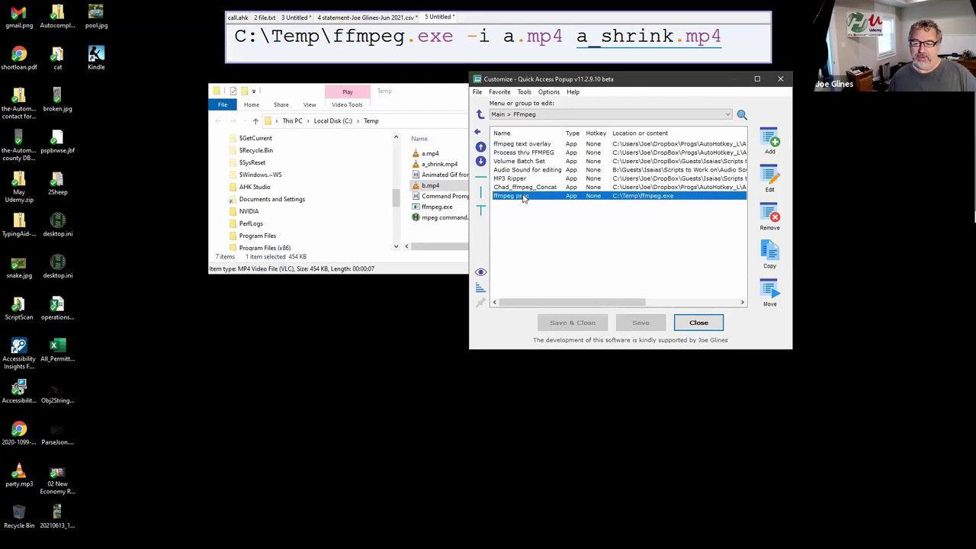
pyautogui.click(771, 177)
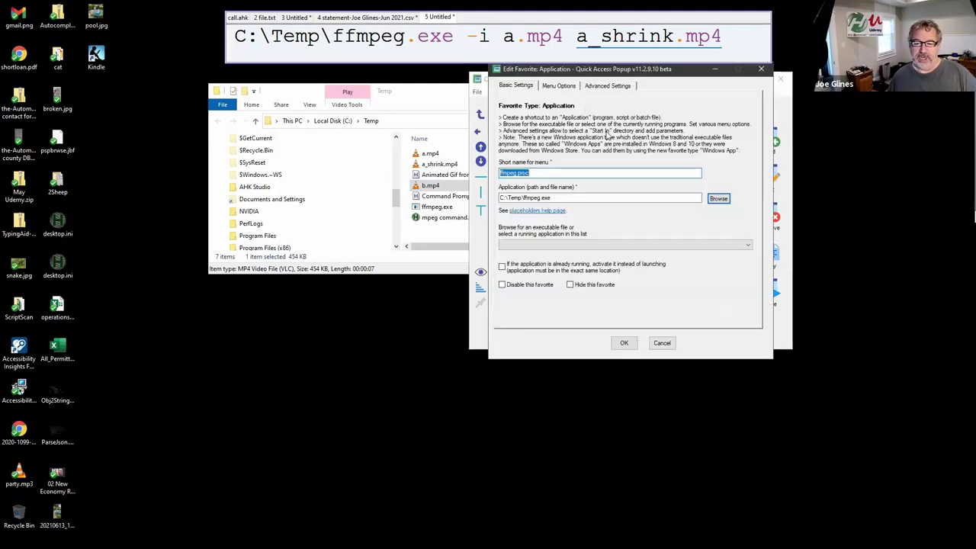
# Step: Assign the shortcut Shift+Control+F to the ffmpeg proc favorite and save the change
pyautogui.click(569, 87)
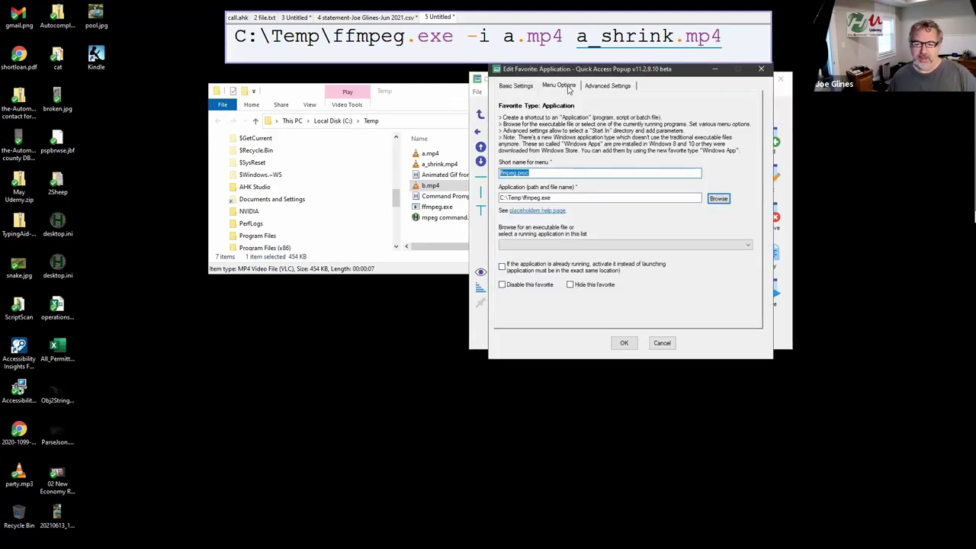
pyautogui.click(674, 219)
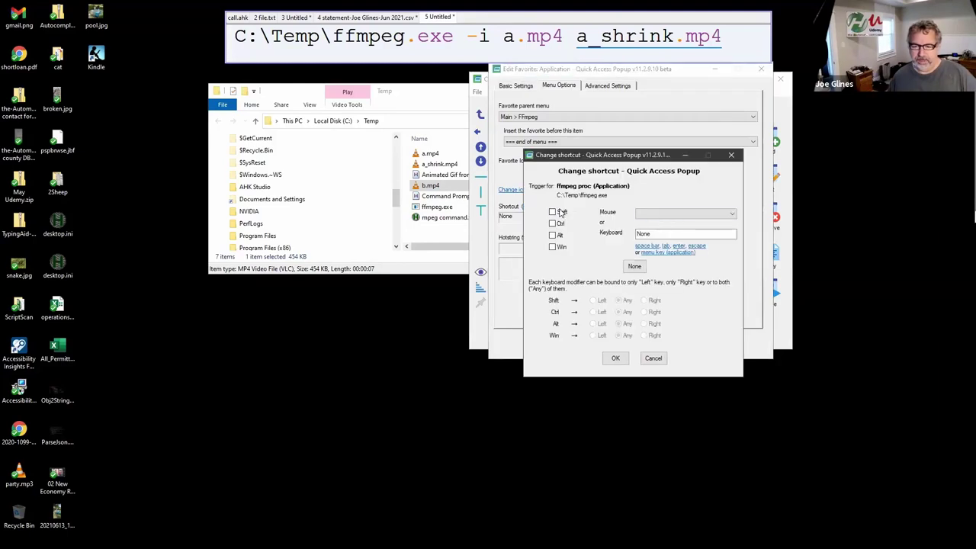
pyautogui.click(560, 223)
pyautogui.click(562, 214)
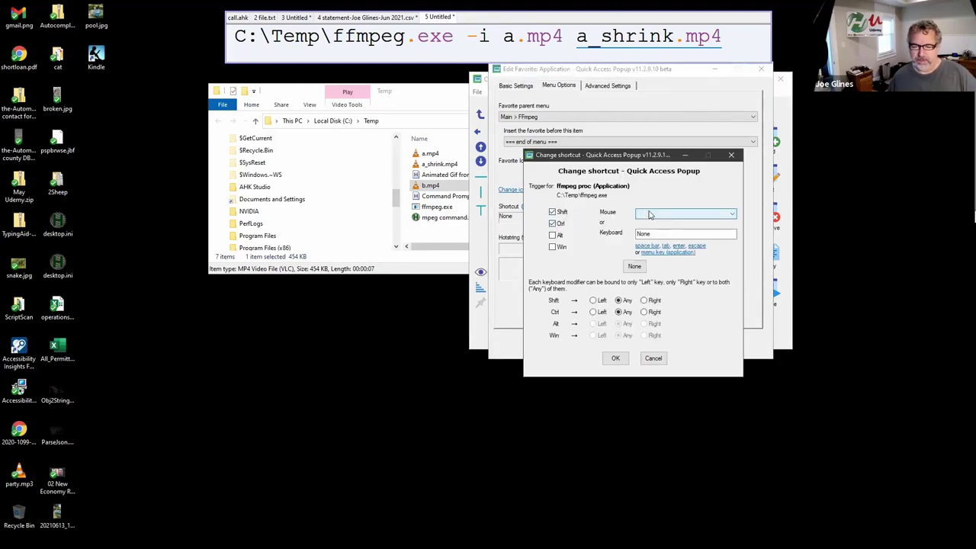
pyautogui.click(649, 235)
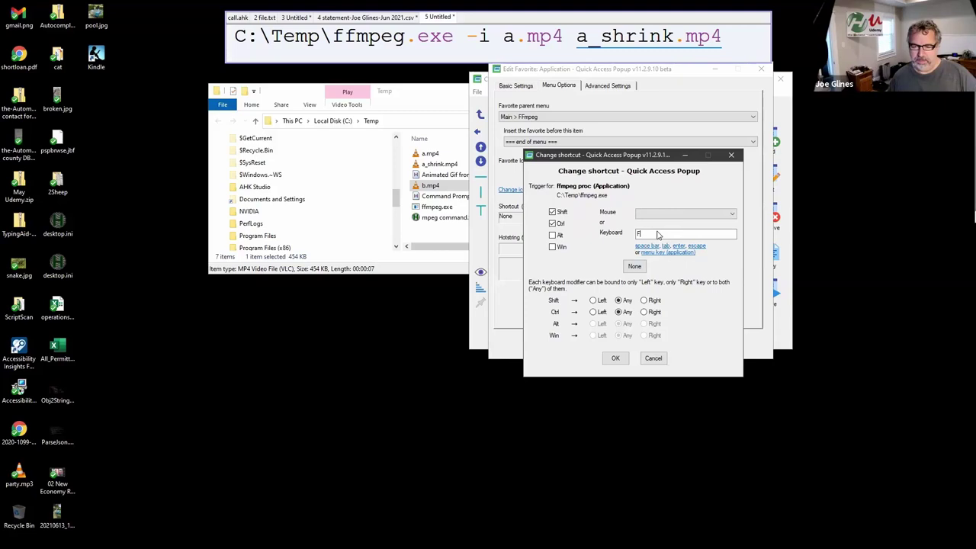
pyautogui.press('f')
pyautogui.click(623, 359)
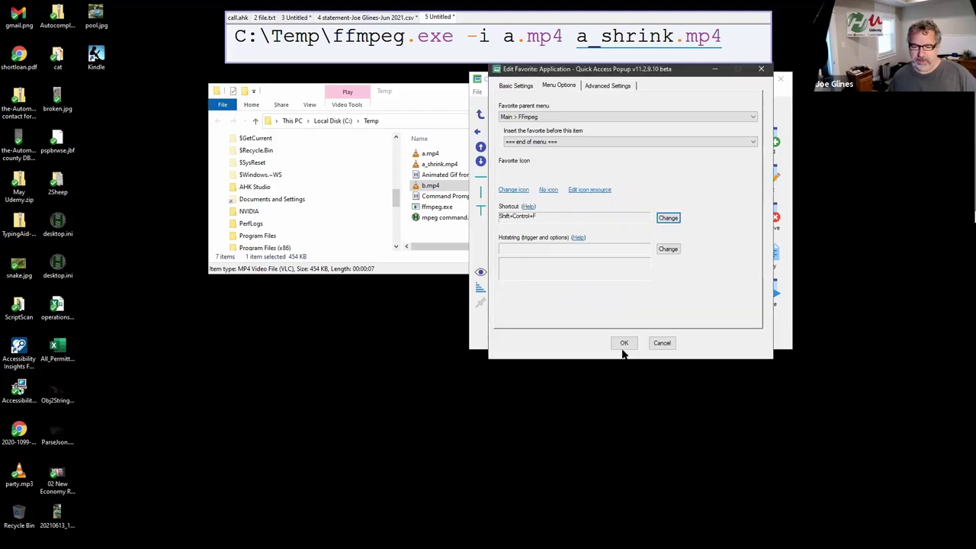
pyautogui.click(624, 343)
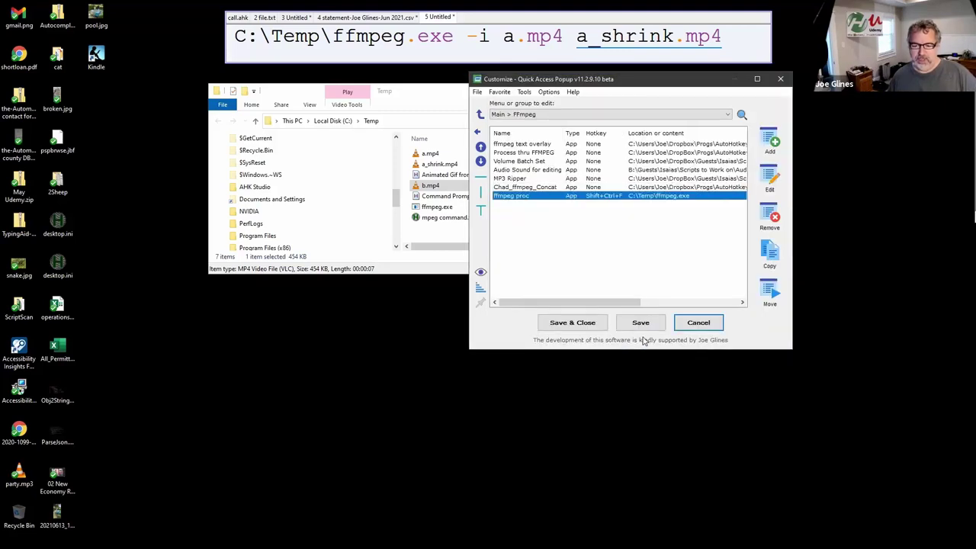
pyautogui.click(637, 322)
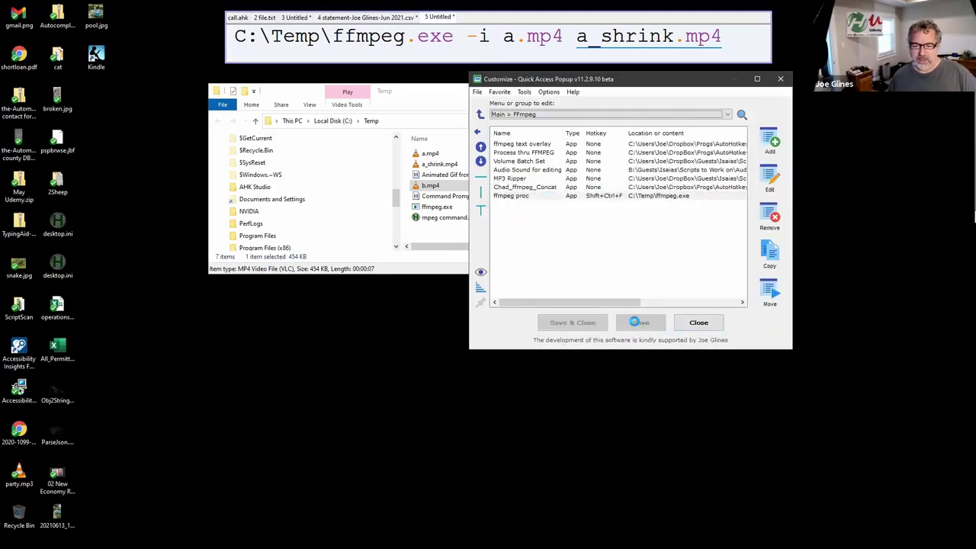
# Step: Return to the Temp folder in File Explorer and select b.mp4 as the video for the favorite's shortcut
pyautogui.click(449, 229)
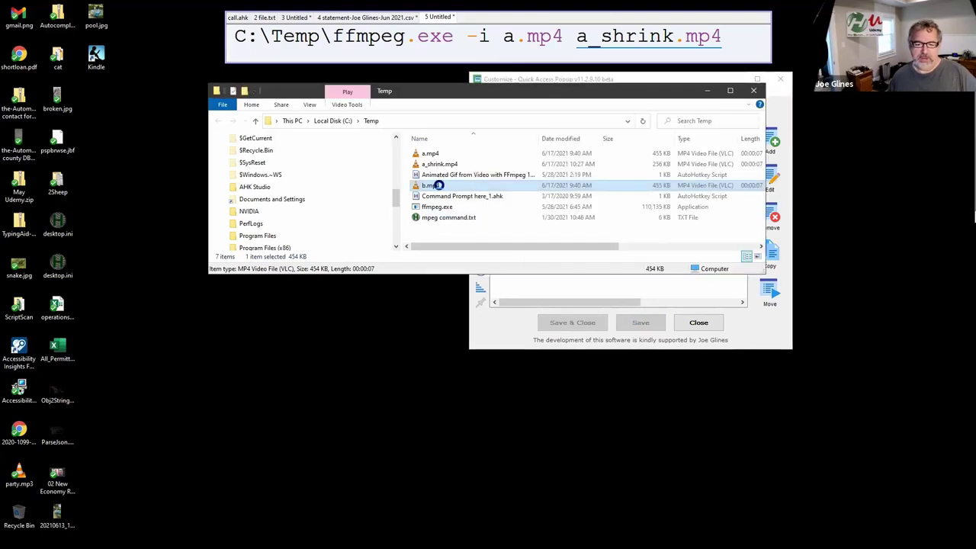
pyautogui.middleClick(466, 185)
pyautogui.click(470, 187)
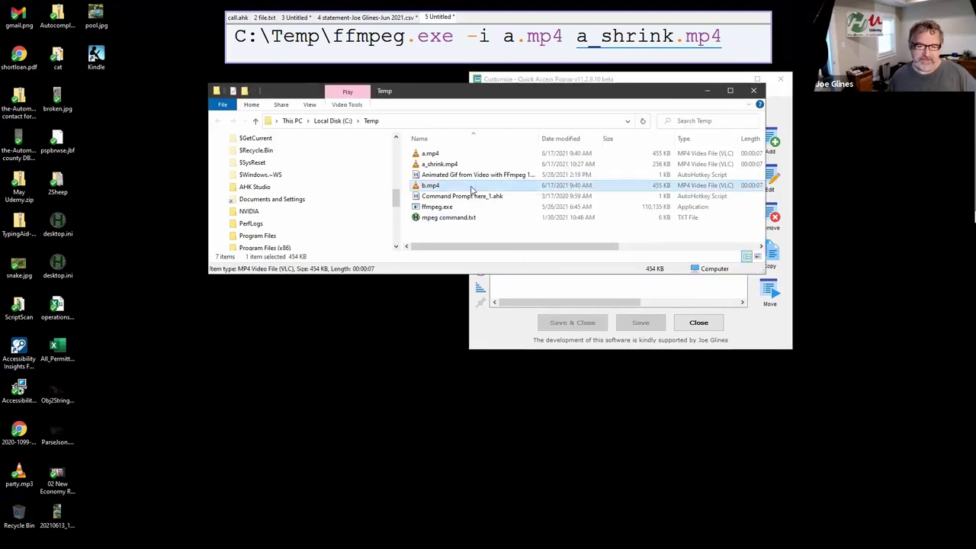